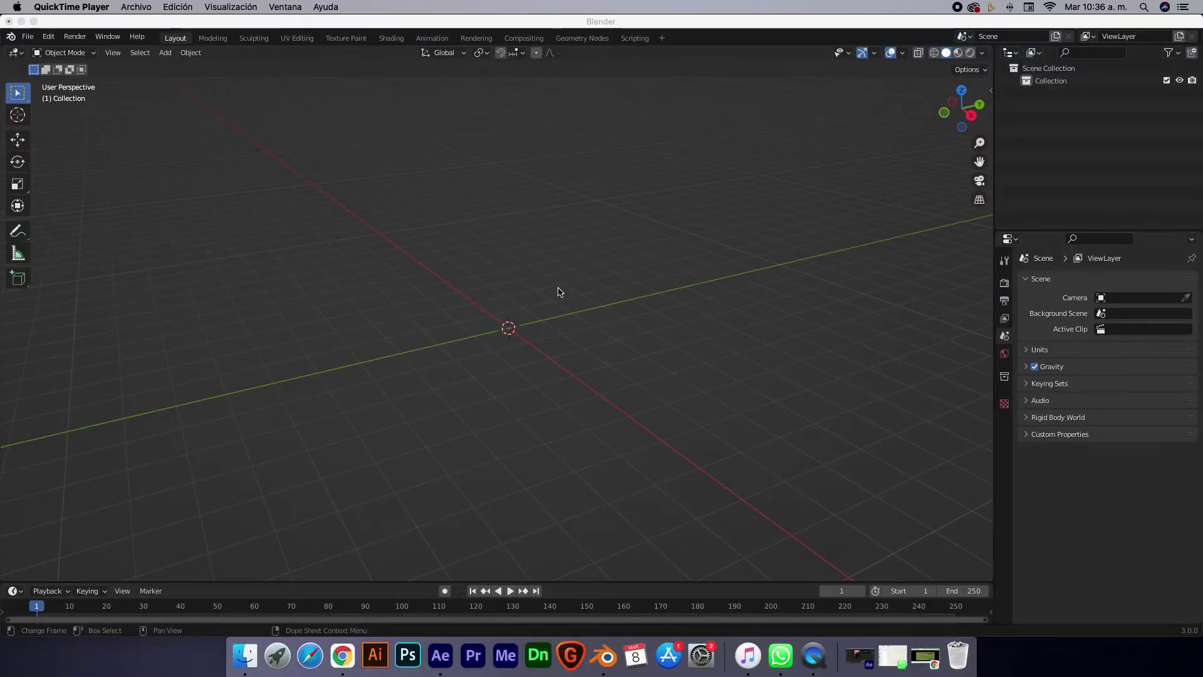
- Add a Suzanne monkey head at the origin and scale it up to 2.561
key("shift+a")
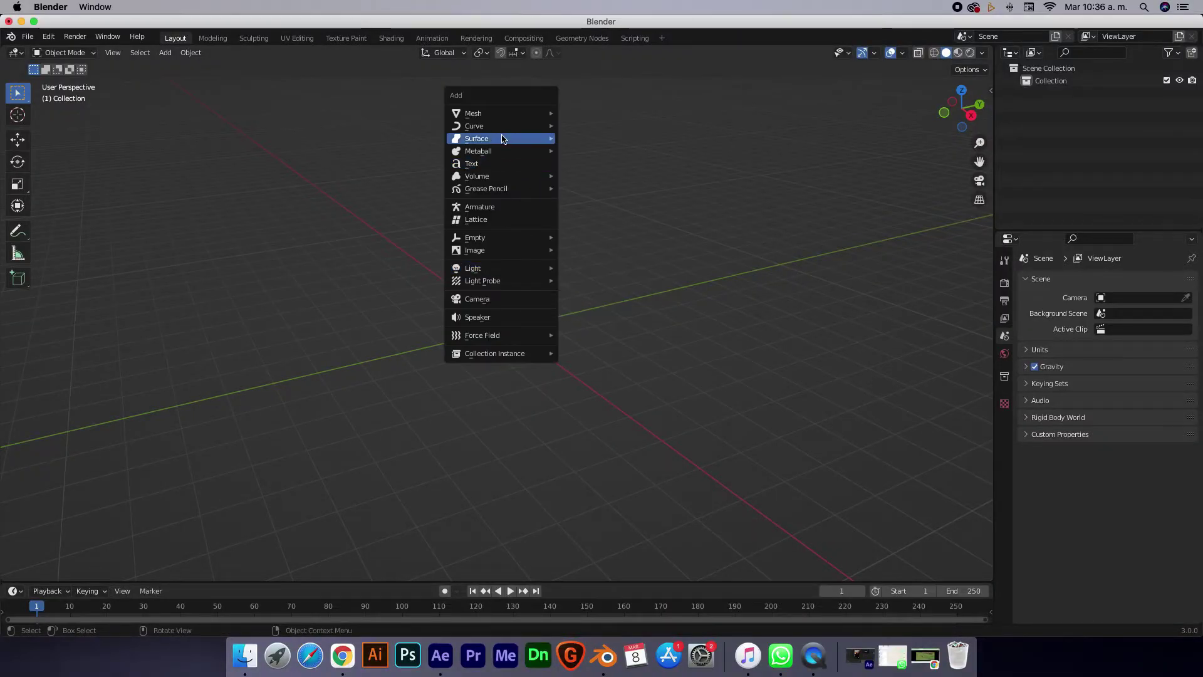
mouse_move(472, 113)
left_click(603, 234)
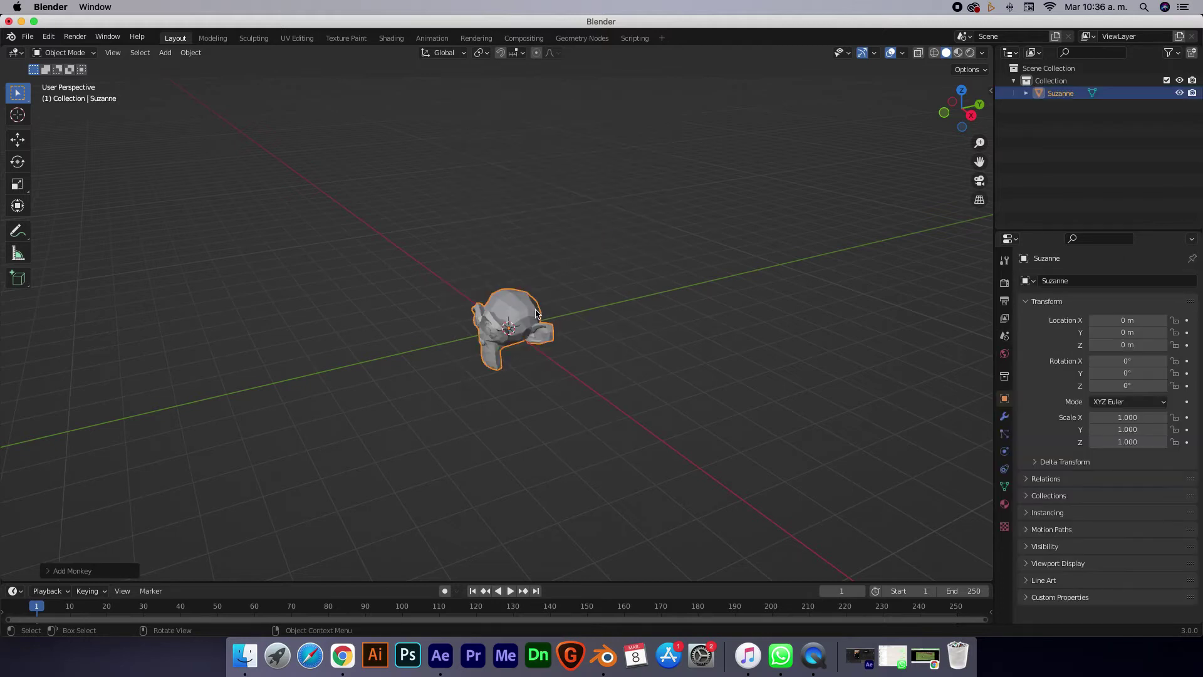
key("s")
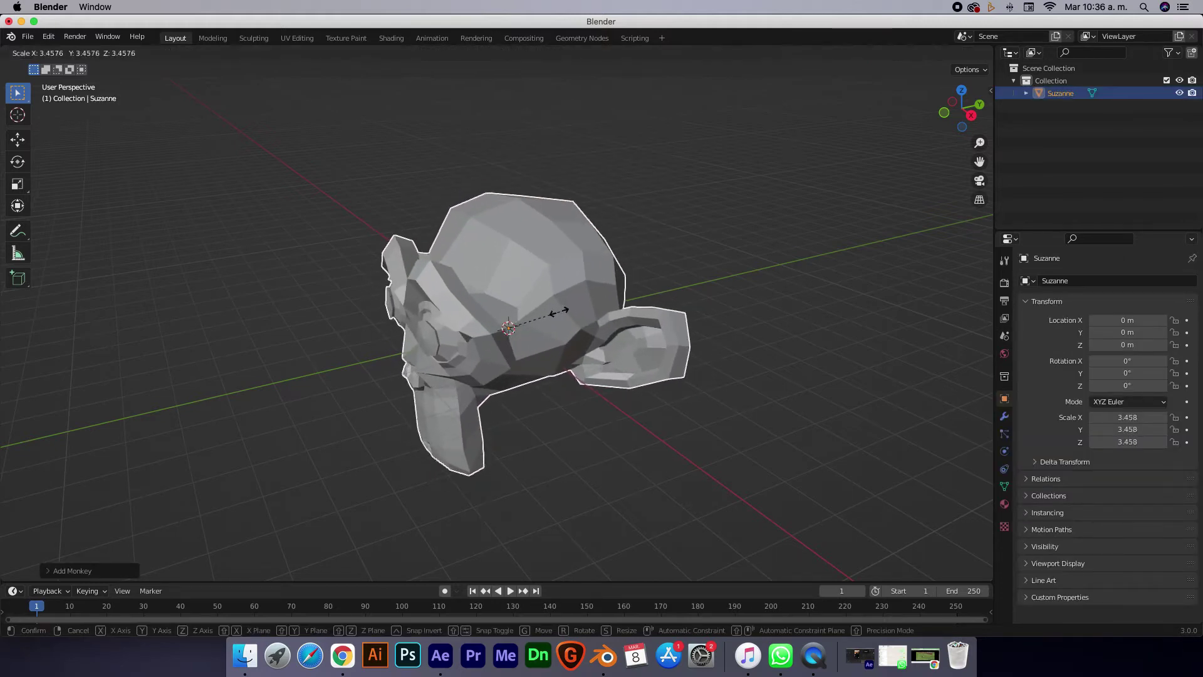
left_click(543, 313)
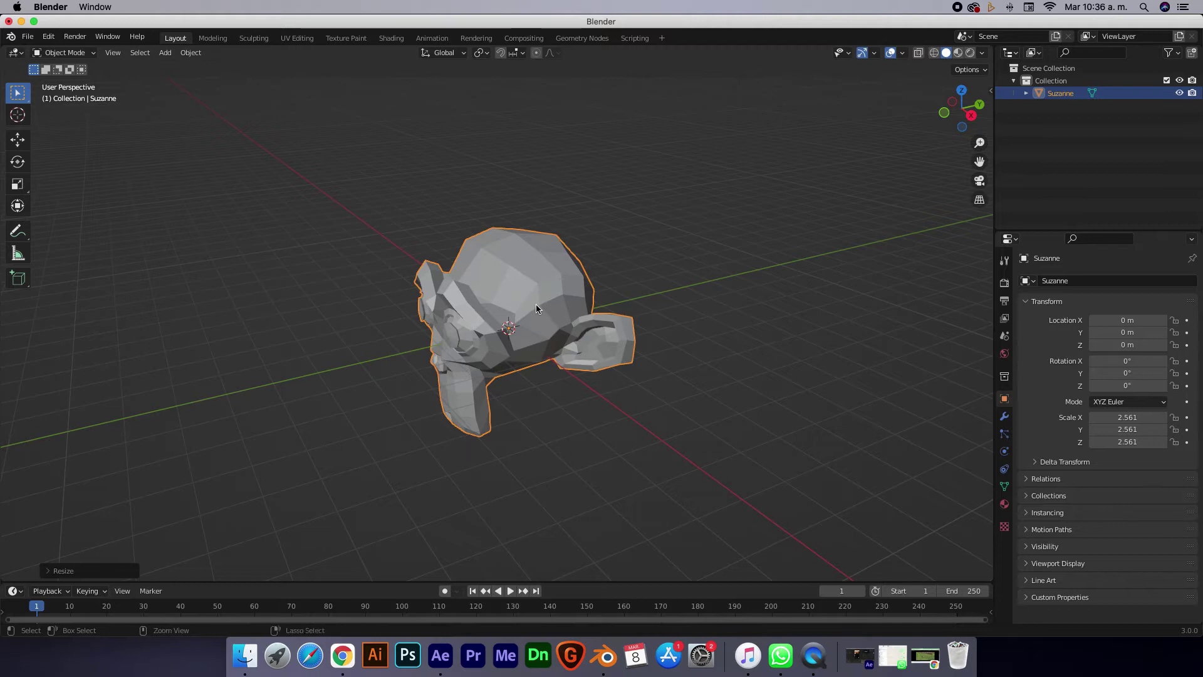
- Show Suzanne's Modifier properties and the list of modifiers to add
scroll(536, 305, "up", 2)
scroll(536, 304, "up", 1)
scroll(536, 304, "up", 2)
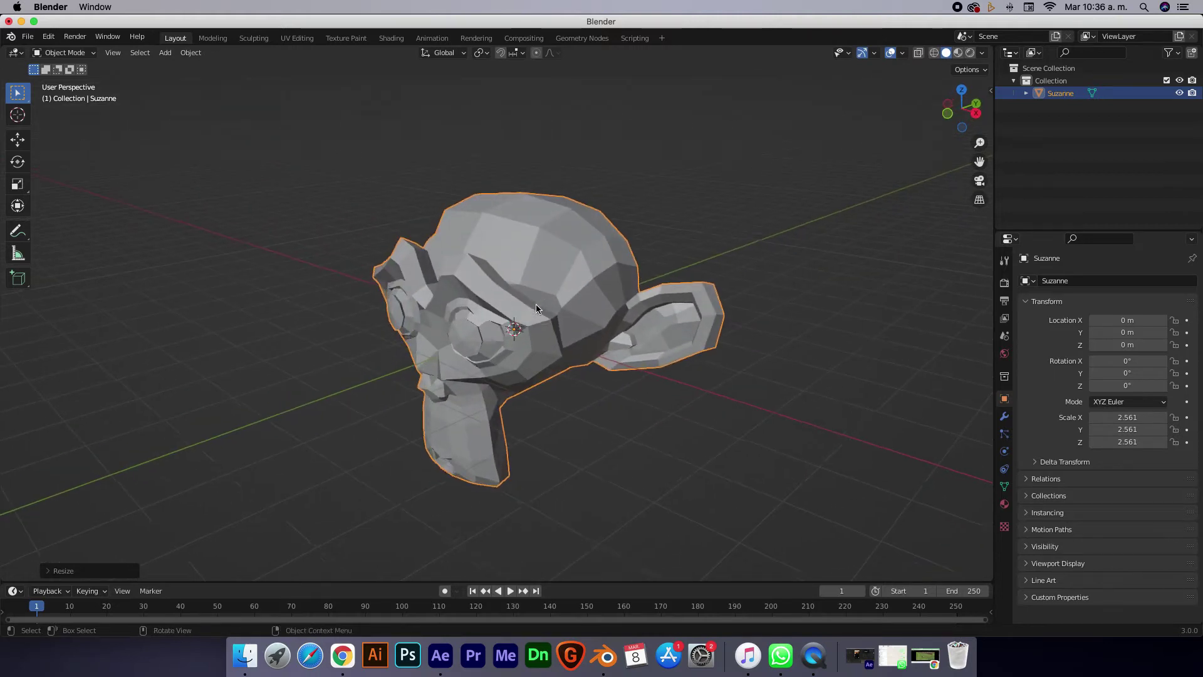
scroll(536, 308, "left", 2)
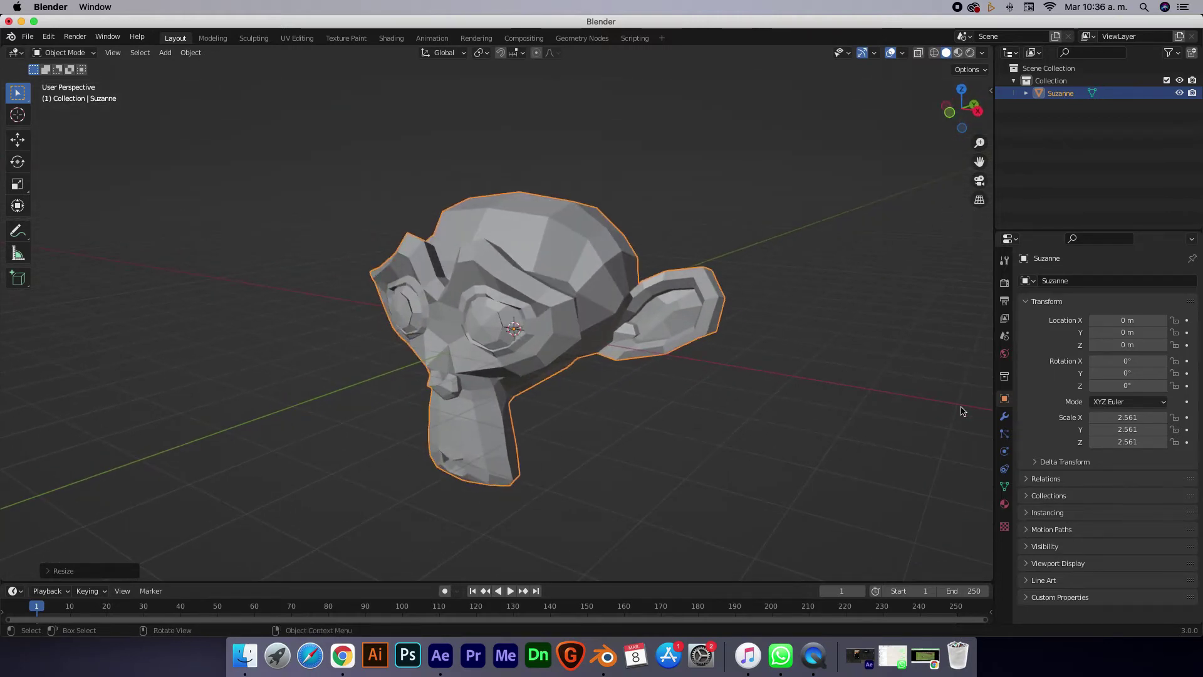
left_click(1005, 418)
left_click(1042, 284)
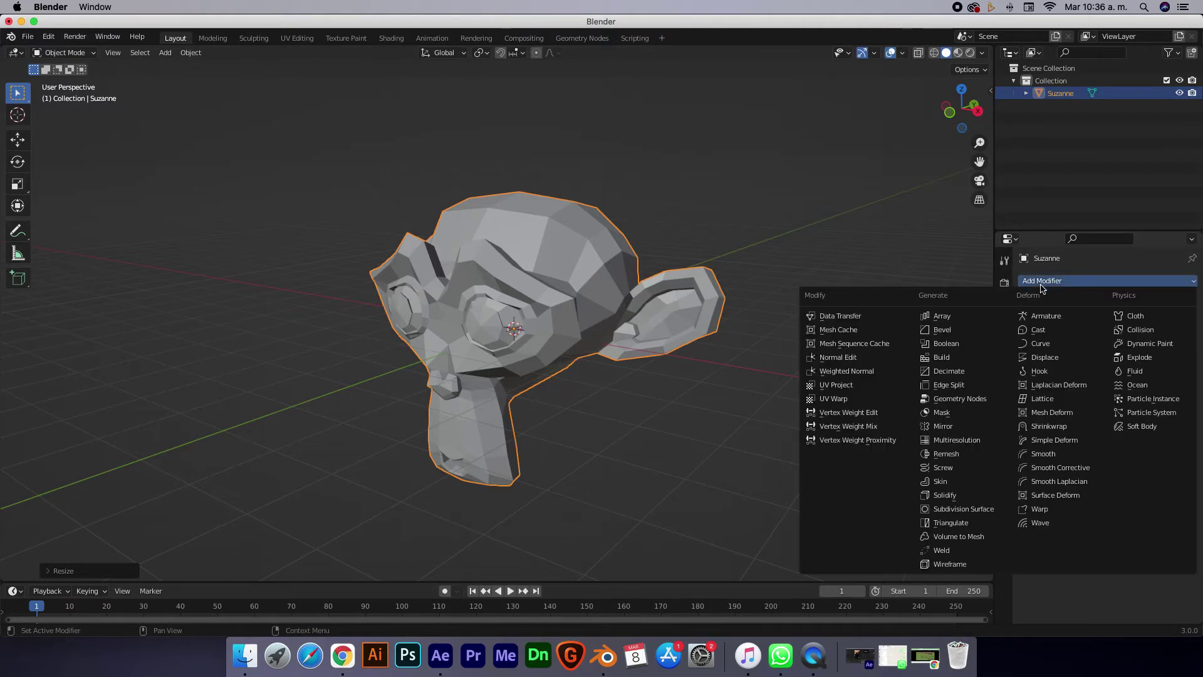
- Add a Subdivision Surface modifier at viewport level 4 and shade Suzanne smooth
left_click(981, 511)
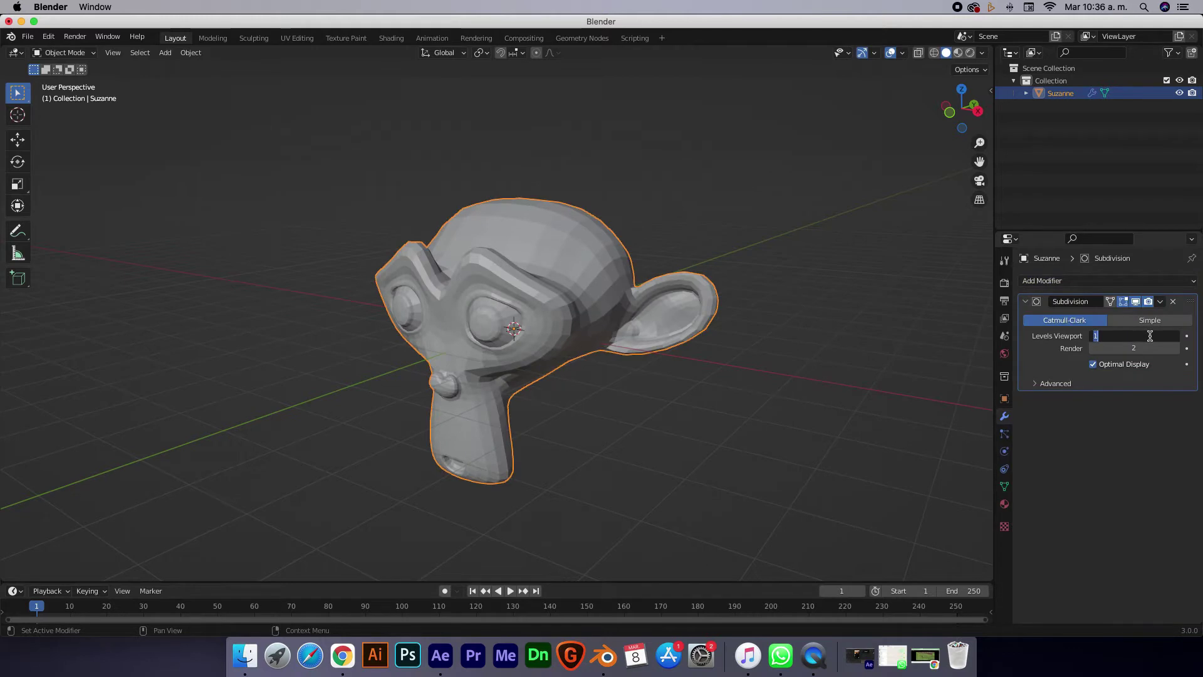
type("4")
key("Return")
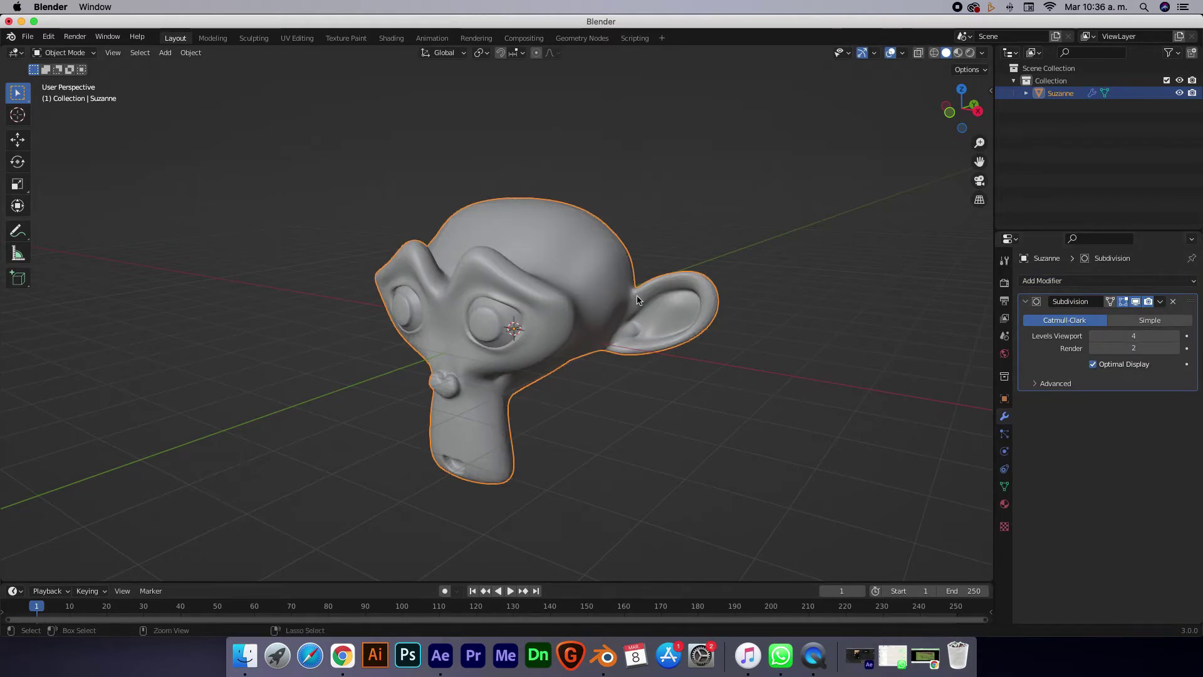
scroll(637, 299, "up", 3)
scroll(637, 298, "up", 3)
right_click(552, 246)
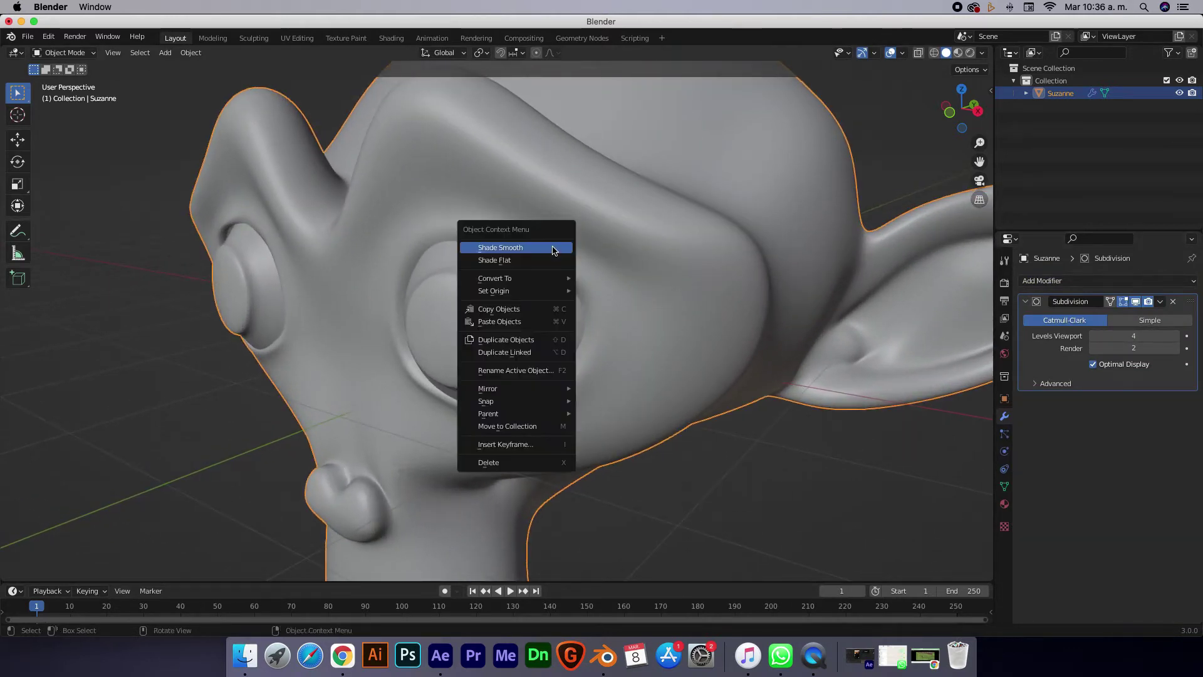
left_click(538, 249)
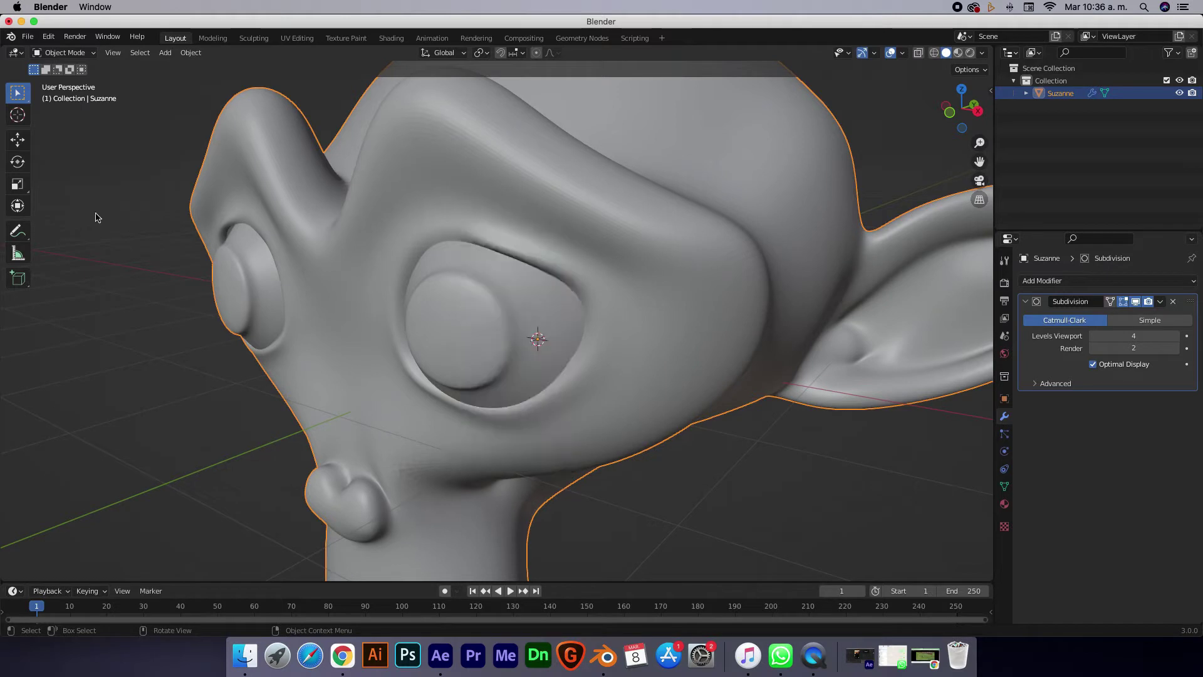
- Deselect Suzanne and split the 3D view into two side-by-side views
left_click(131, 213)
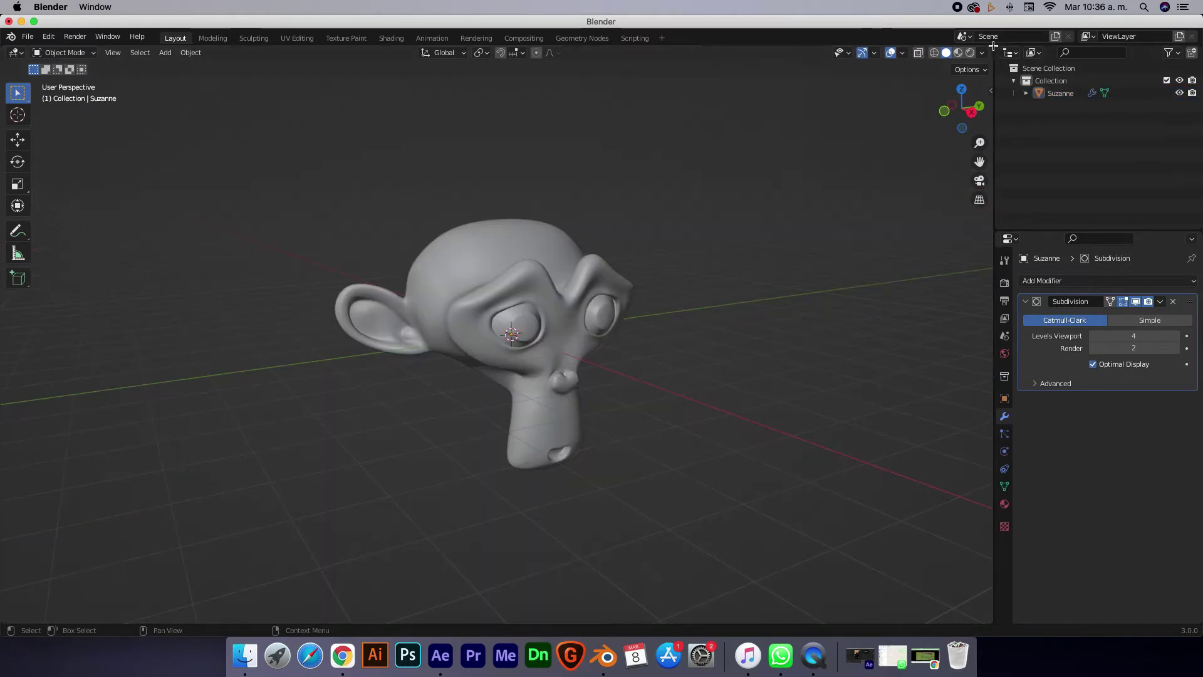
left_click_drag(993, 46, 456, 185)
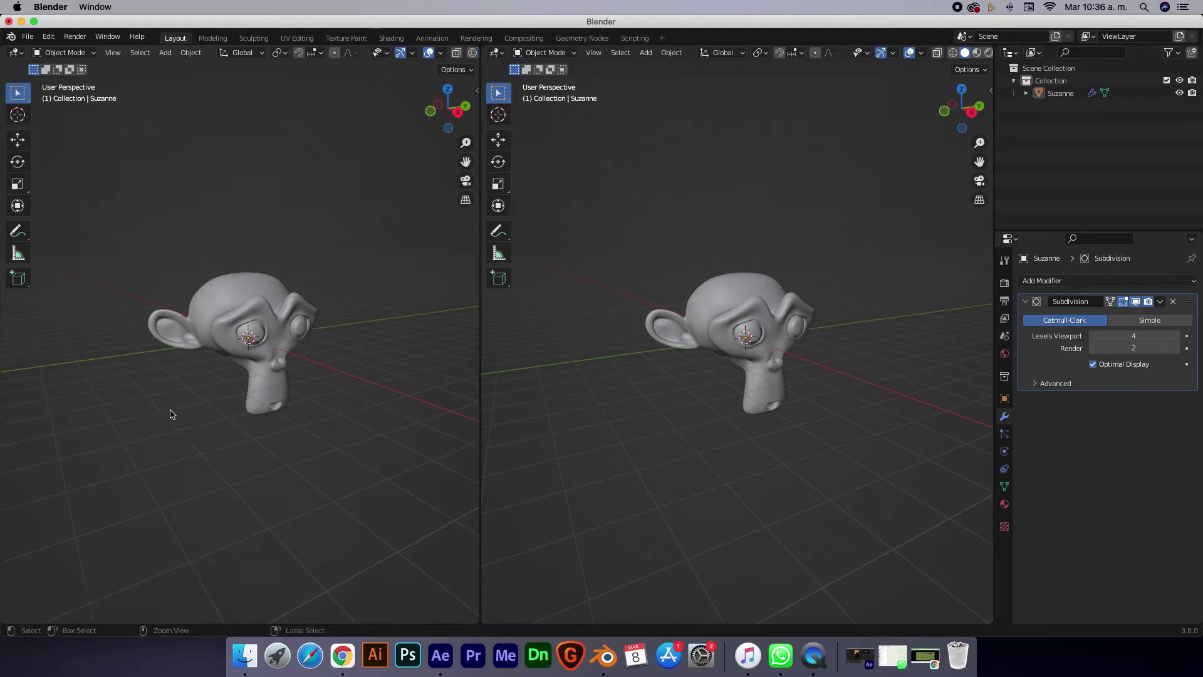
scroll(171, 414, "up", 3)
scroll(174, 412, "up", 2)
scroll(173, 412, "down", 2)
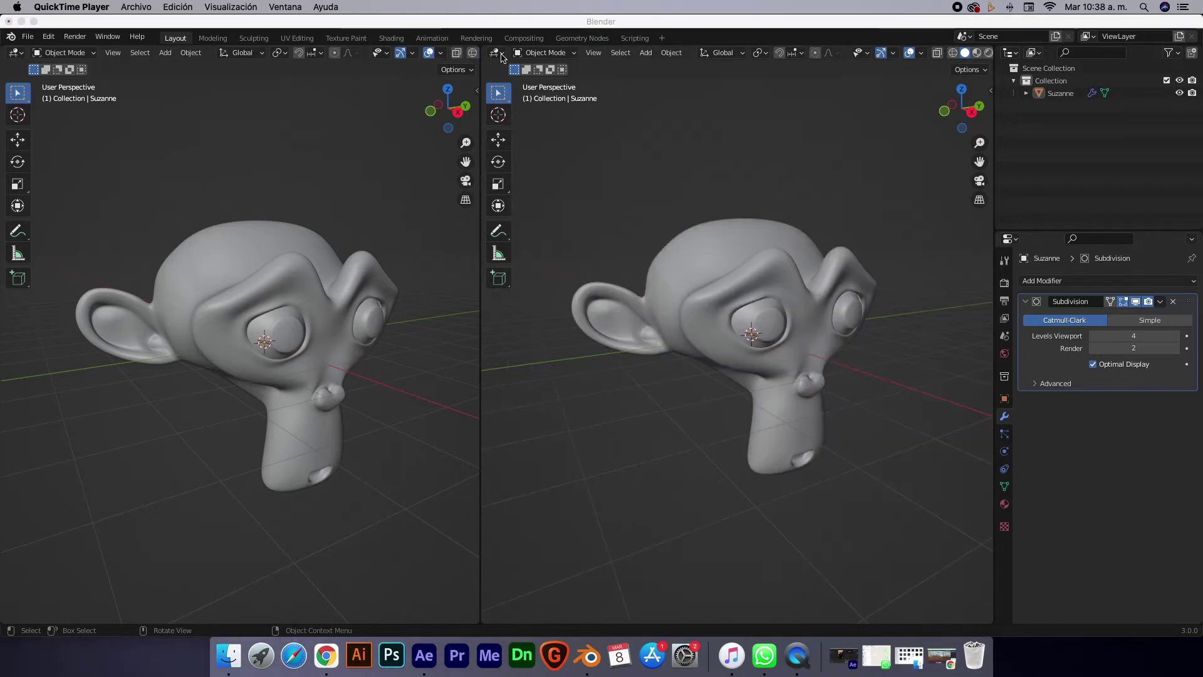
- Turn the right view into a Shader Editor and create Material.001 for Suzanne
left_click(501, 56)
left_click(531, 174)
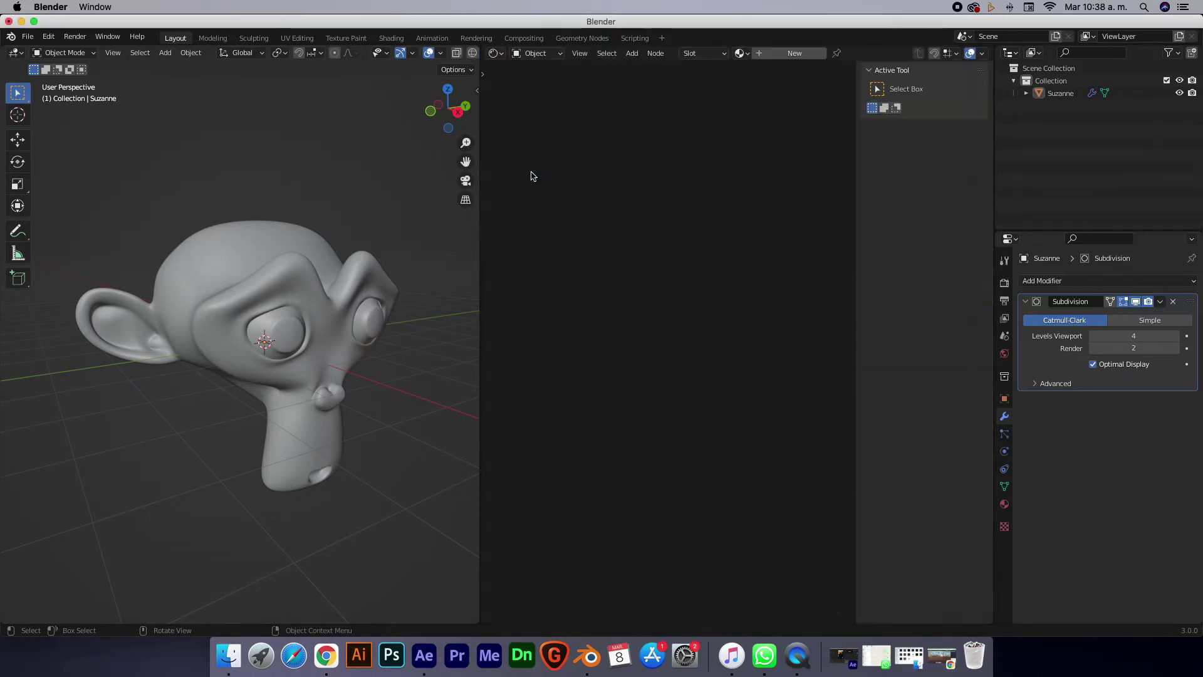
left_click(254, 256)
key("n")
left_click(794, 52)
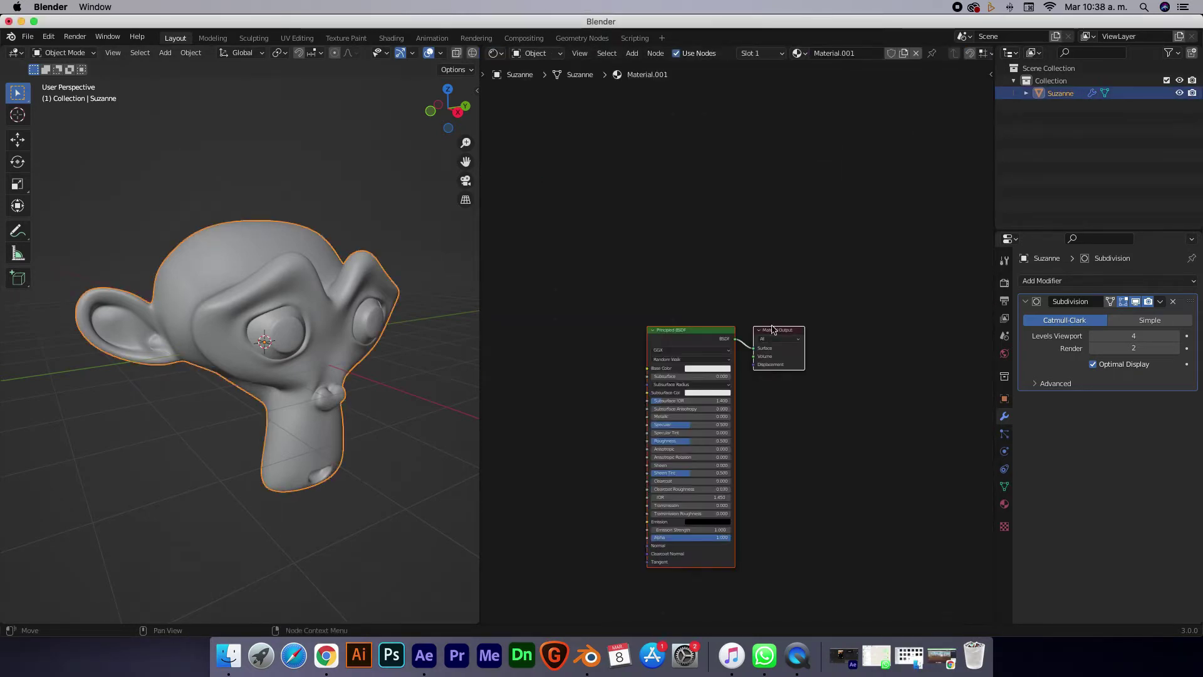
scroll(752, 305, "up", 3)
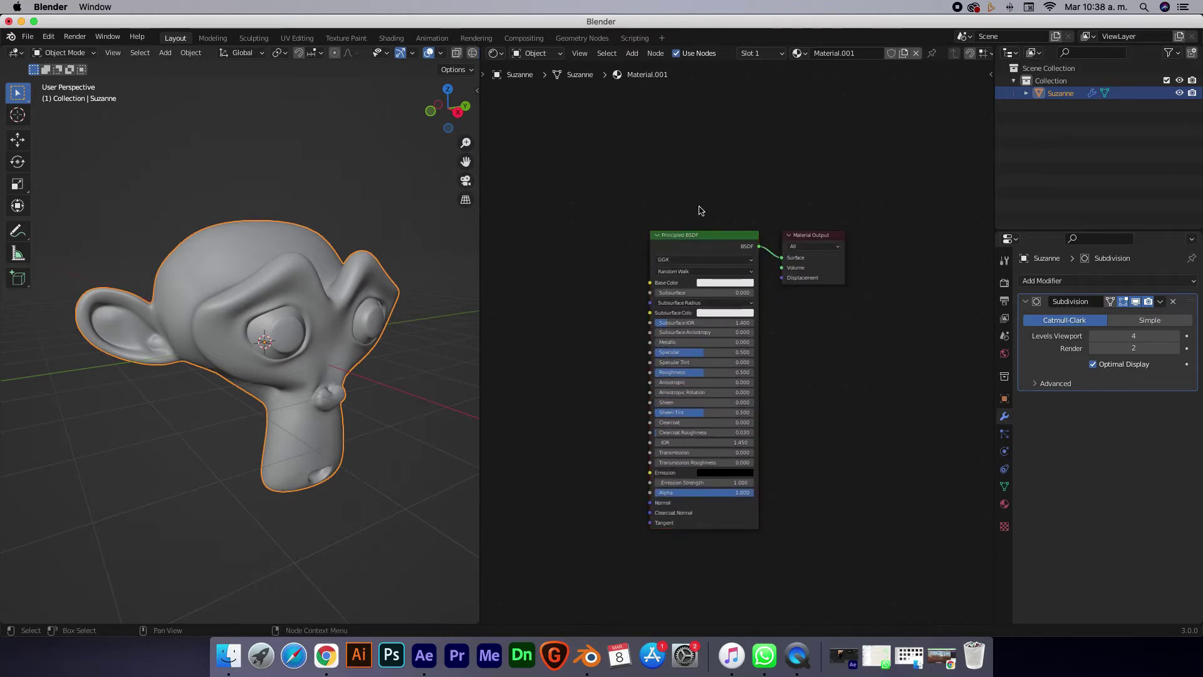
scroll(691, 290, "left", 3)
- Switch the viewport to Material Preview shading and widen the 3D area
left_click(430, 416)
key("z")
left_click(438, 484)
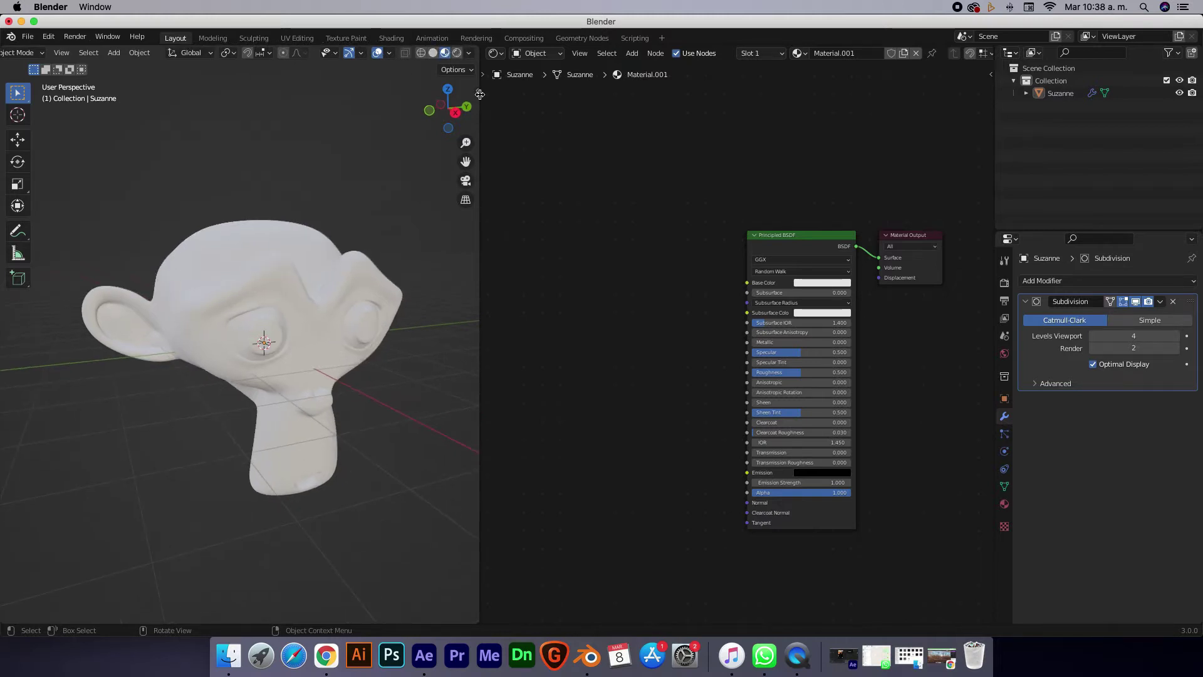
left_click_drag(480, 188, 502, 188)
- Light the preview with a studio HDRI and raise World Opacity to show it as background
left_click(490, 52)
left_click(420, 128)
left_click(490, 53)
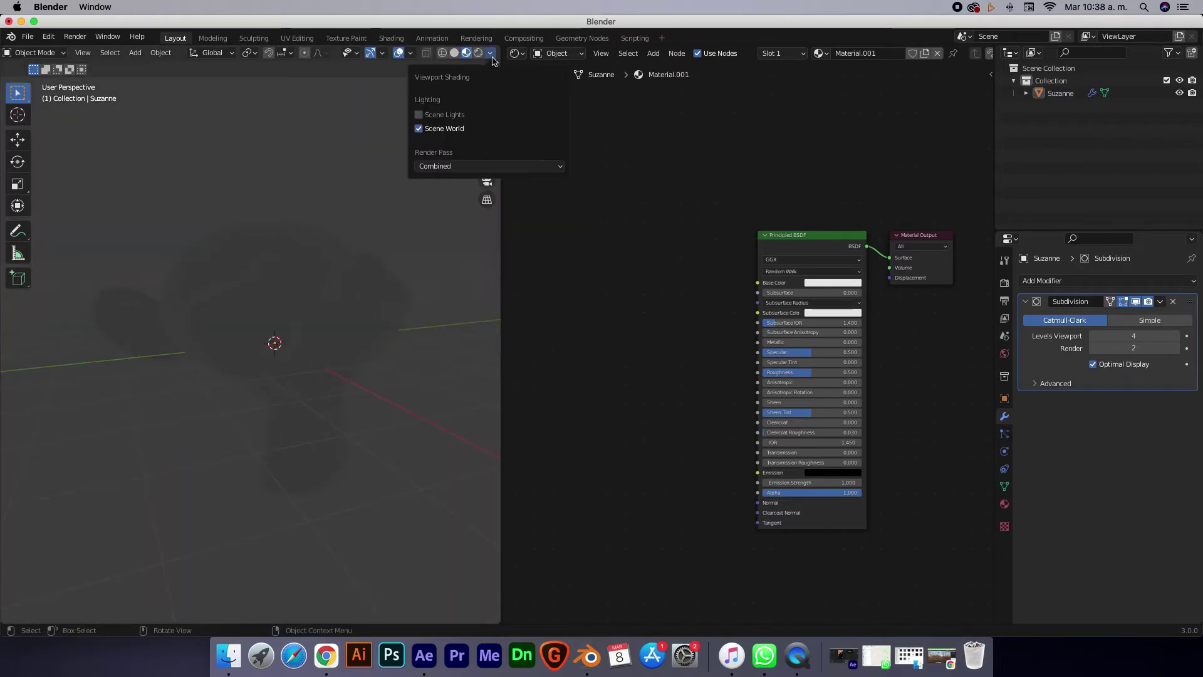
left_click(490, 52)
left_click(433, 130)
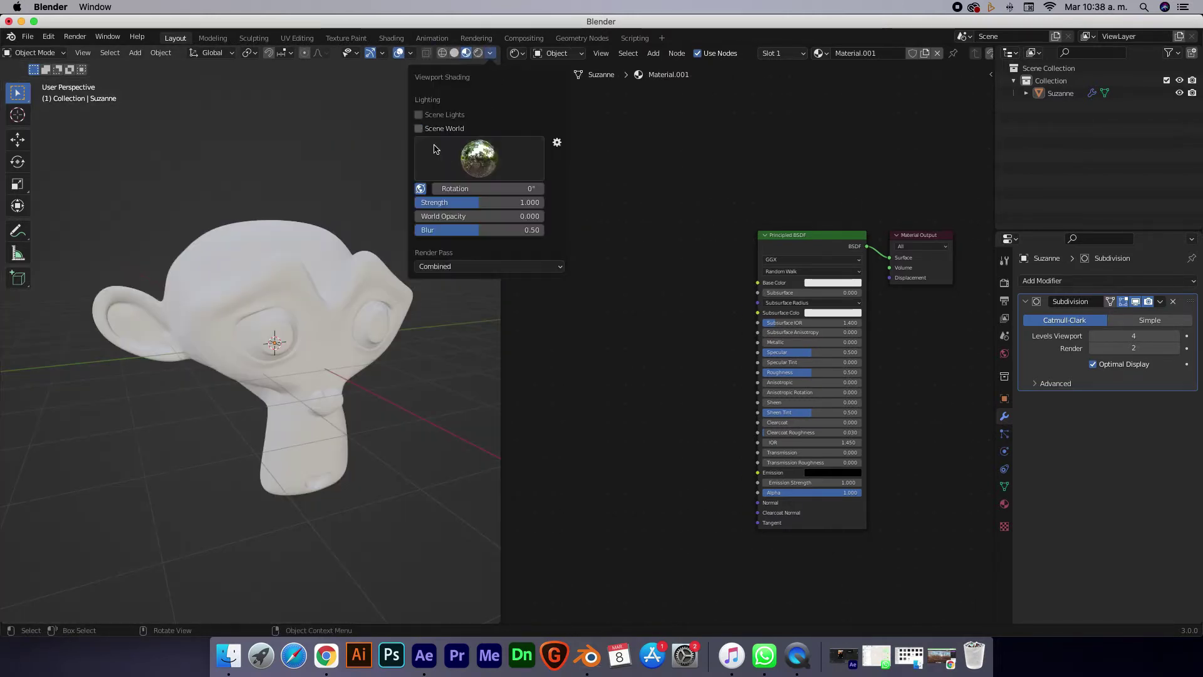
left_click(512, 167)
left_click(550, 207)
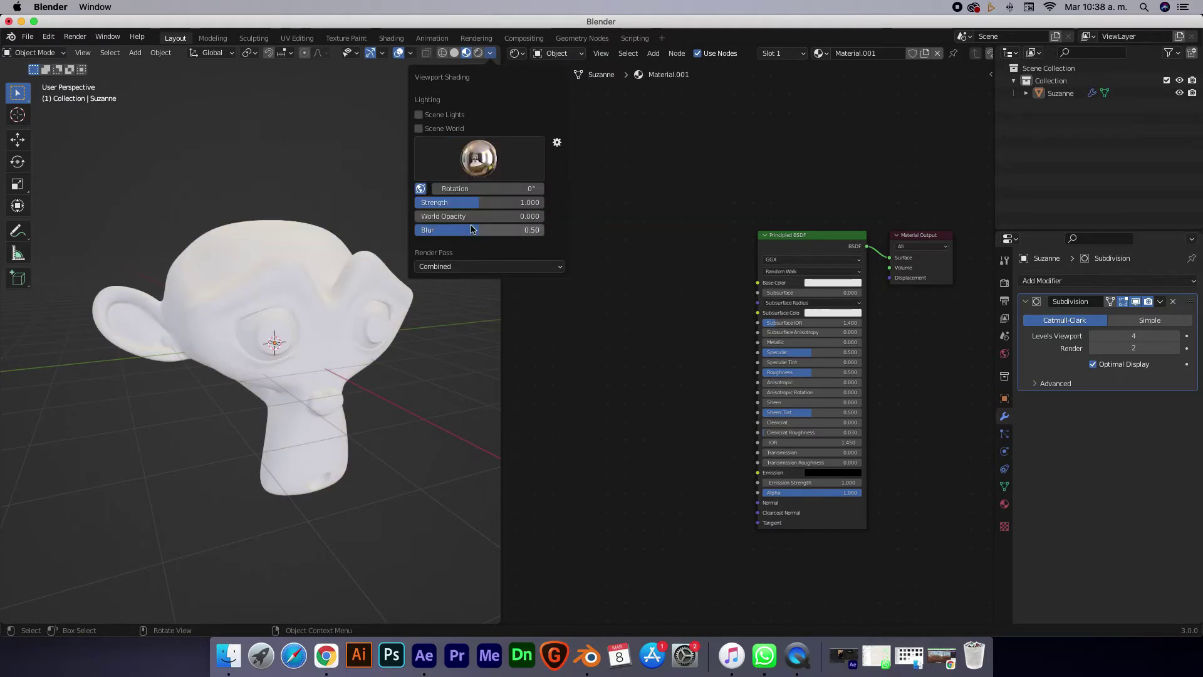
left_click_drag(476, 216, 523, 216)
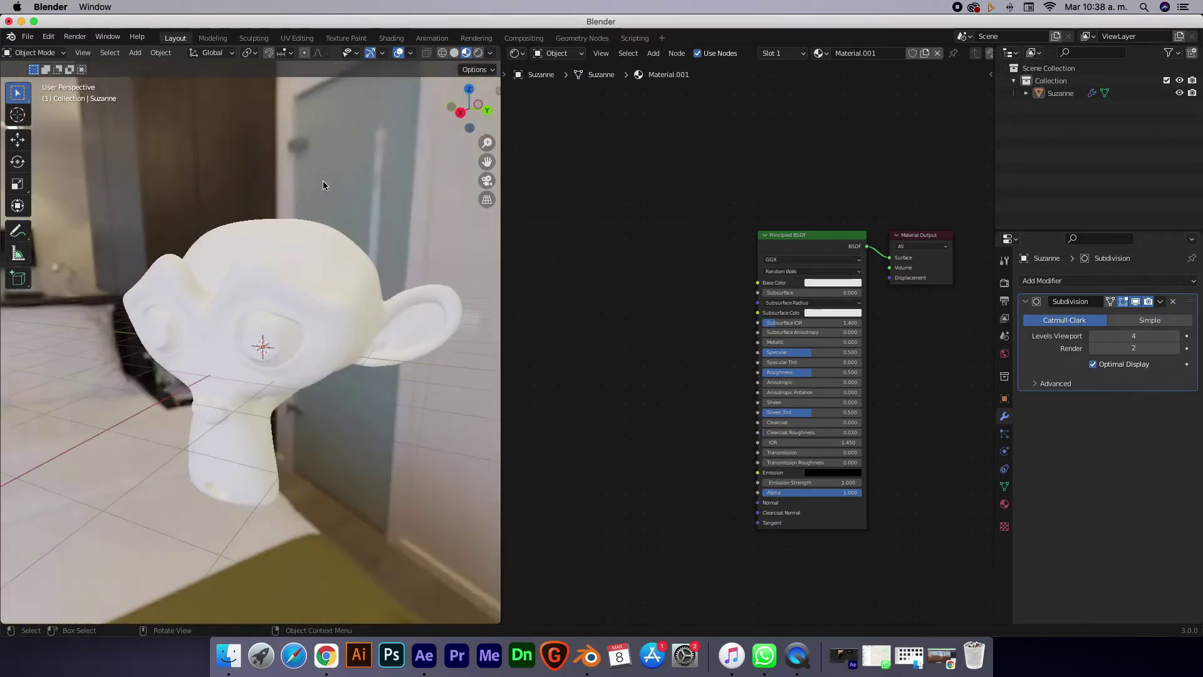
- Orbit the view and tidy the Principled BSDF and Material Output node positions
middle_click_drag(314, 179, 325, 178)
left_click_drag(808, 235, 808, 225)
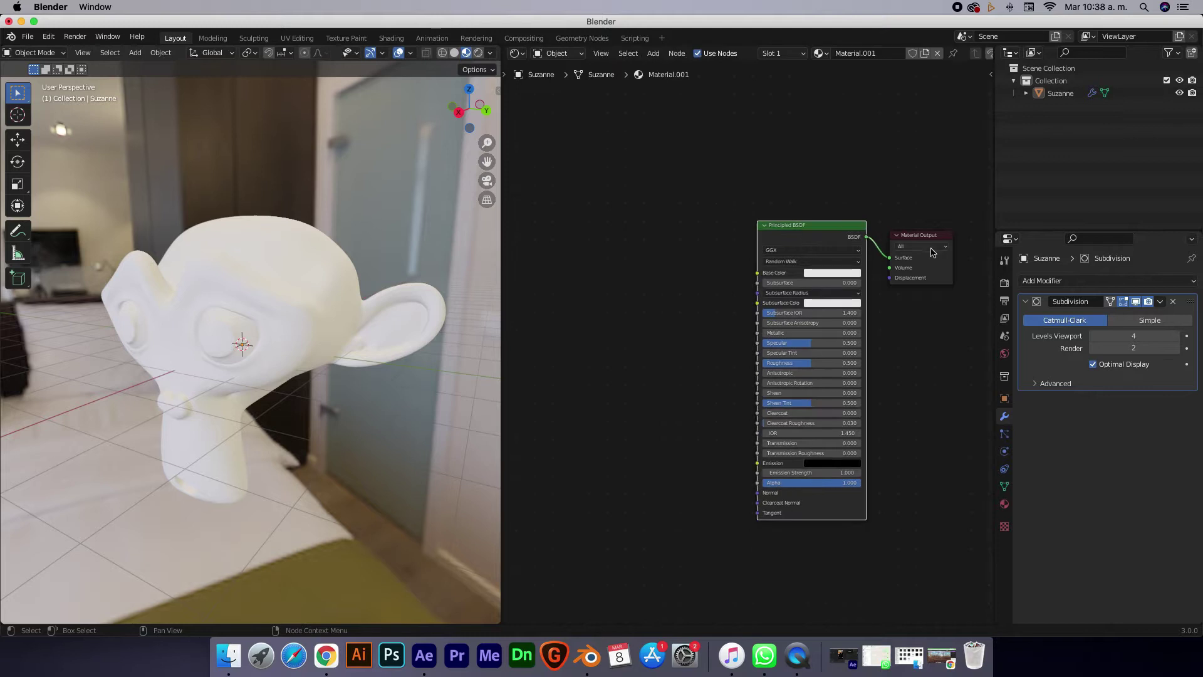
left_click_drag(921, 235, 928, 242)
- Drag HUELLAS 2.tif from Finder into the Shader Editor as an Image Texture node
left_click(909, 656)
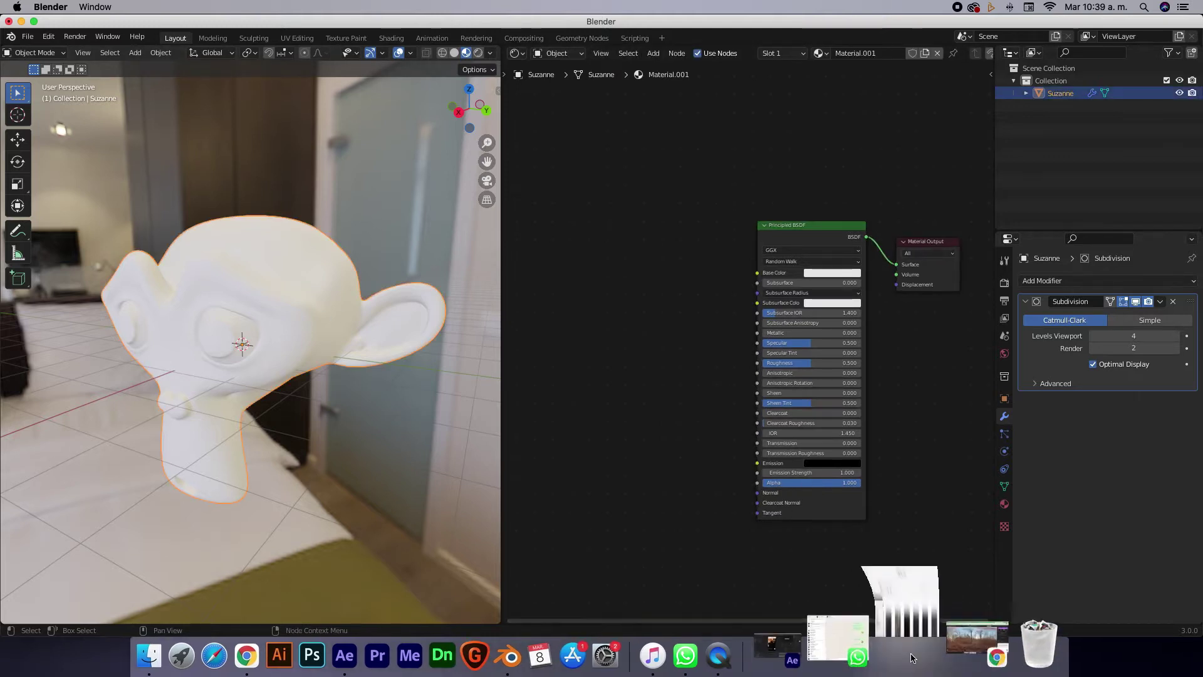
left_click_drag(832, 301, 539, 301)
mouse_move(340, 81)
left_mouse_down()
mouse_move(306, 76)
mouse_move(287, 106)
left_mouse_up()
scroll(285, 306, "down", 3)
mouse_move(200, 332)
left_mouse_down()
mouse_move(596, 270)
mouse_move(611, 235)
left_mouse_up()
left_click(66, 99)
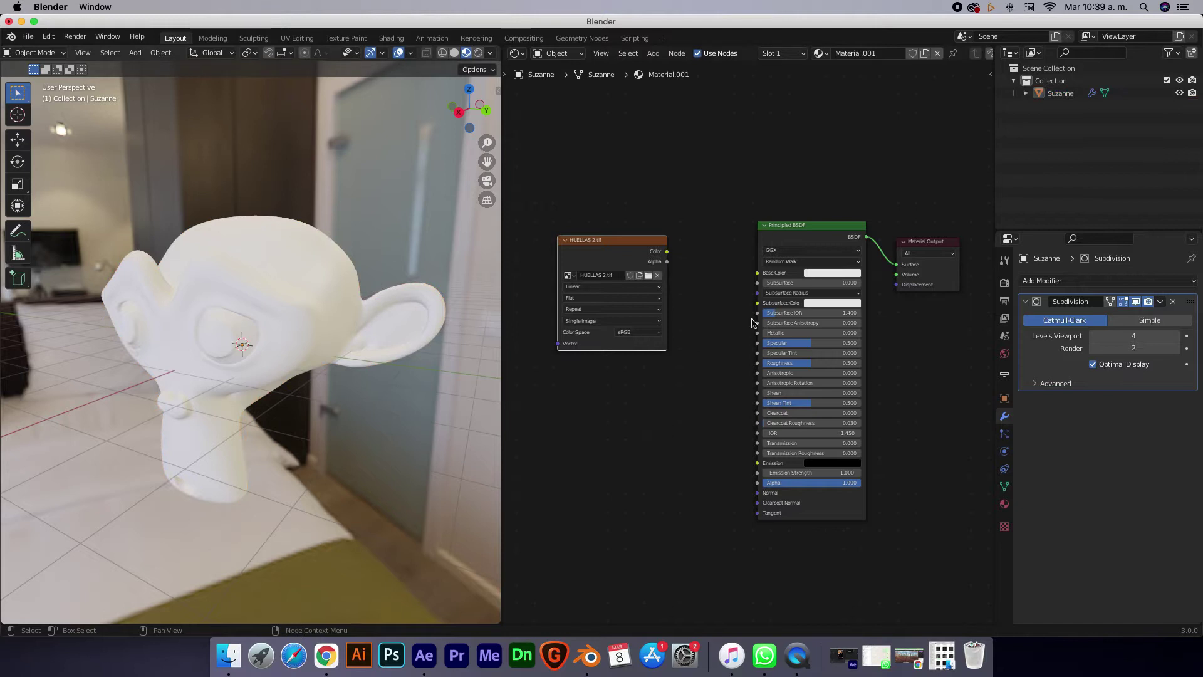
- Set the Principled BSDF Base Color to orange
left_click(821, 276)
left_click_drag(841, 174, 827, 205)
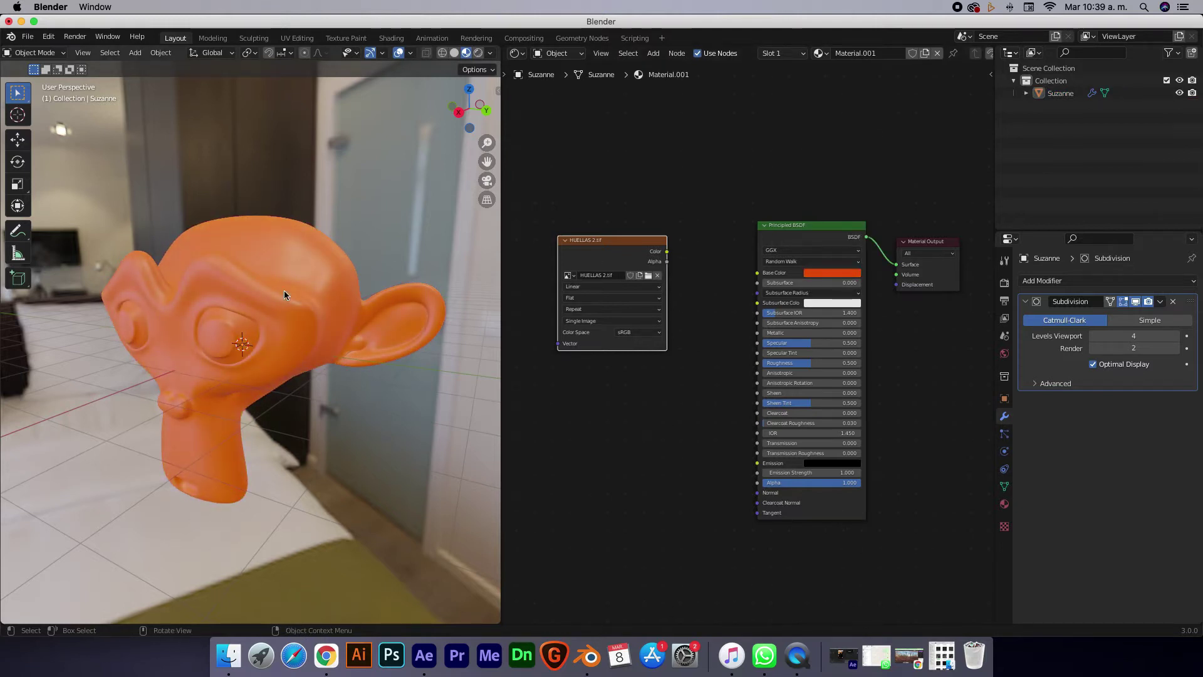
left_click(303, 230)
scroll(303, 230, "up", 5, "ctrl")
scroll(303, 230, "down", 8)
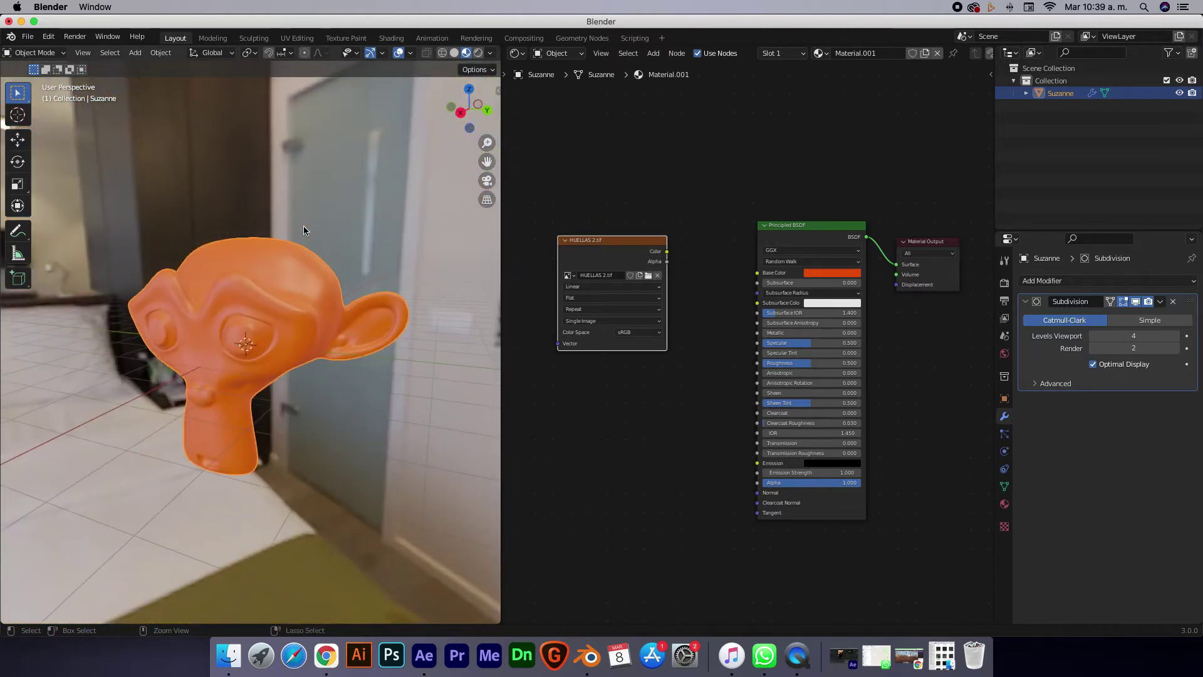
scroll(303, 230, "up", 4)
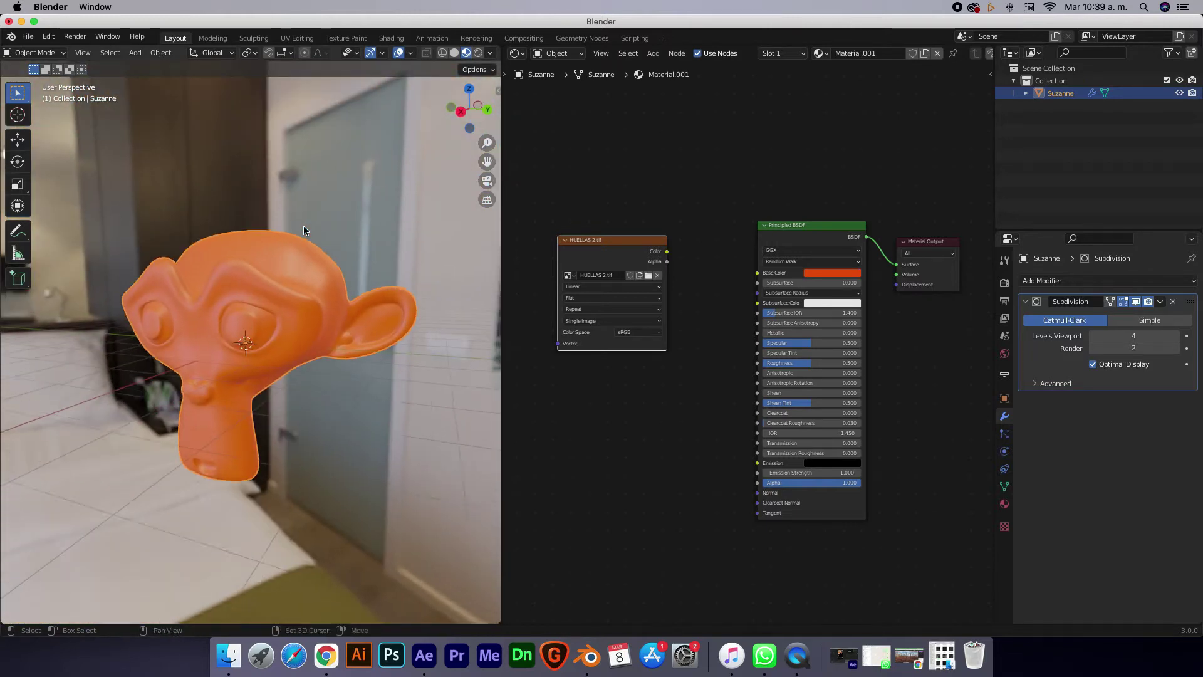
- Connect the HUELLAS 2.tif Color output to the Principled BSDF Roughness input
left_click(338, 180)
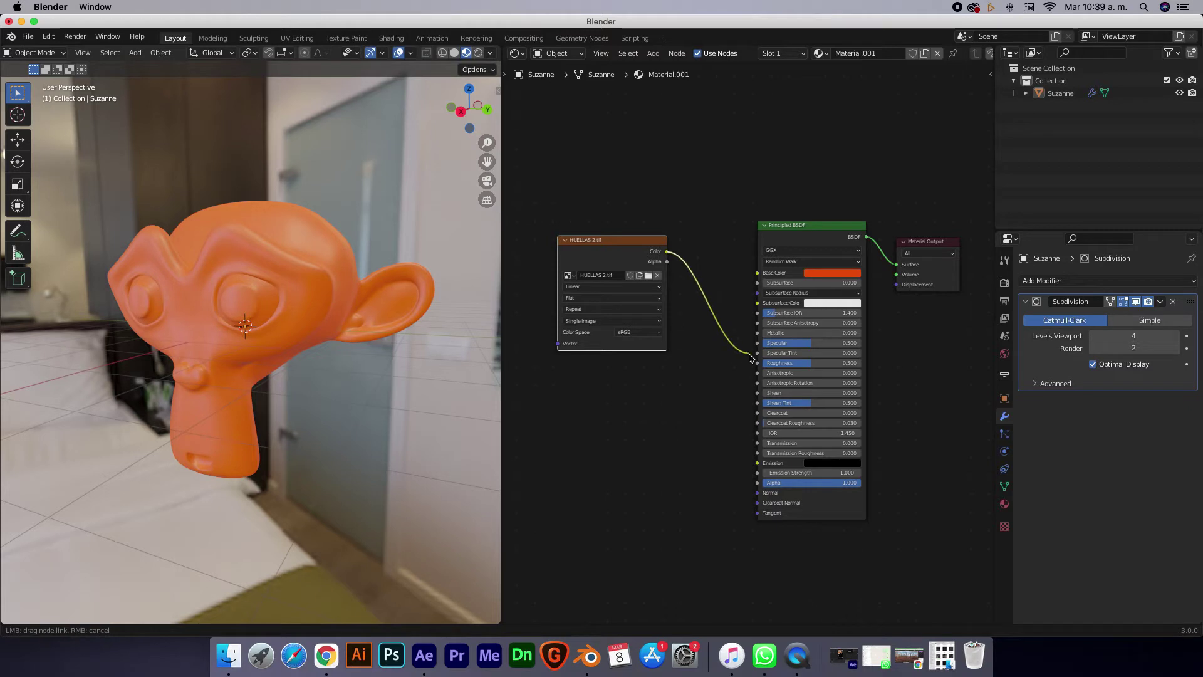
left_click_drag(754, 363, 756, 363)
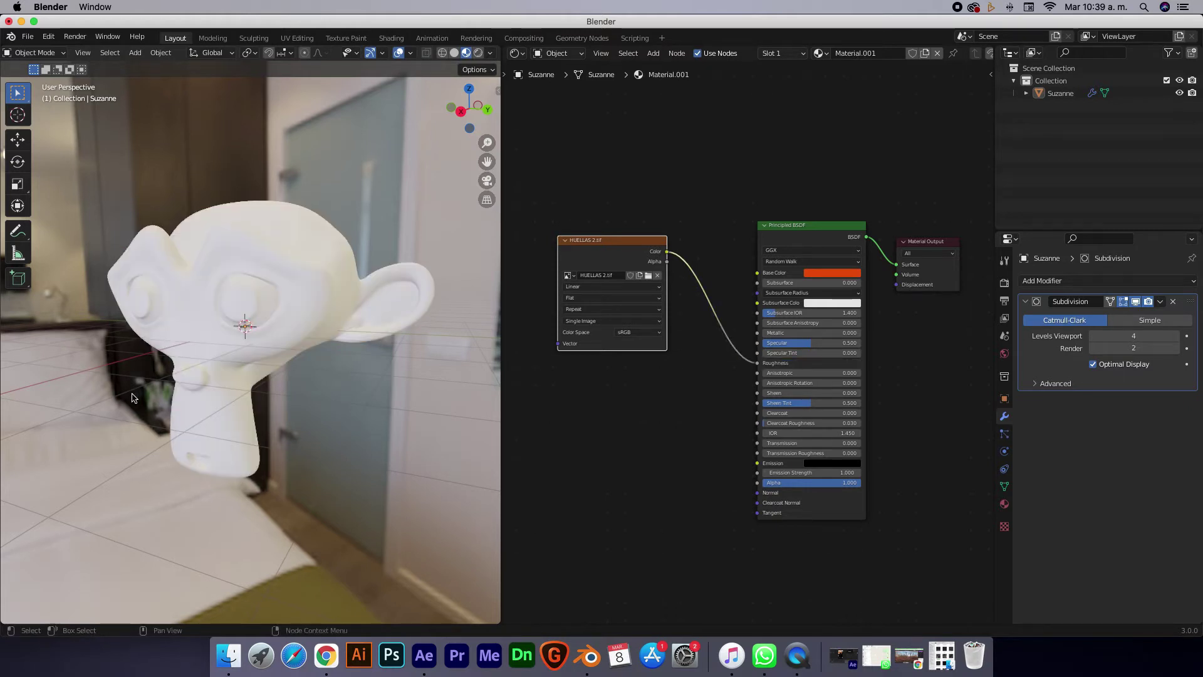
scroll(337, 220, "up", 3)
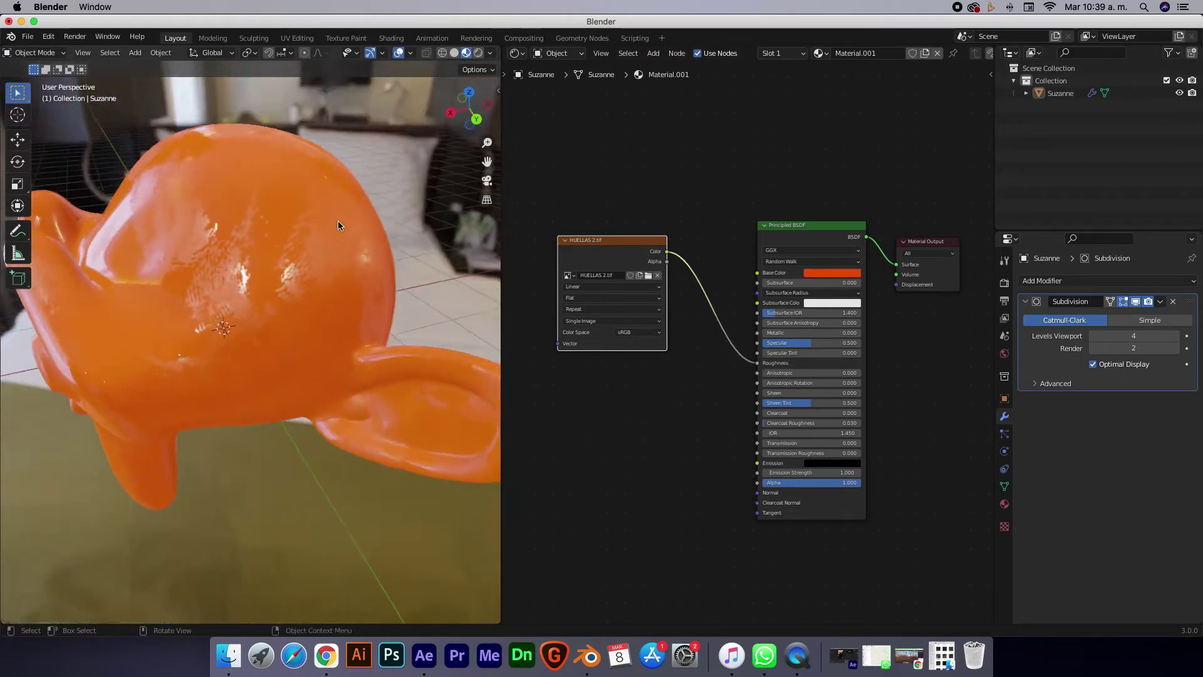
scroll(337, 220, "up", 3)
scroll(337, 220, "up", 2)
scroll(337, 226, "down", 2)
scroll(337, 225, "down", 4)
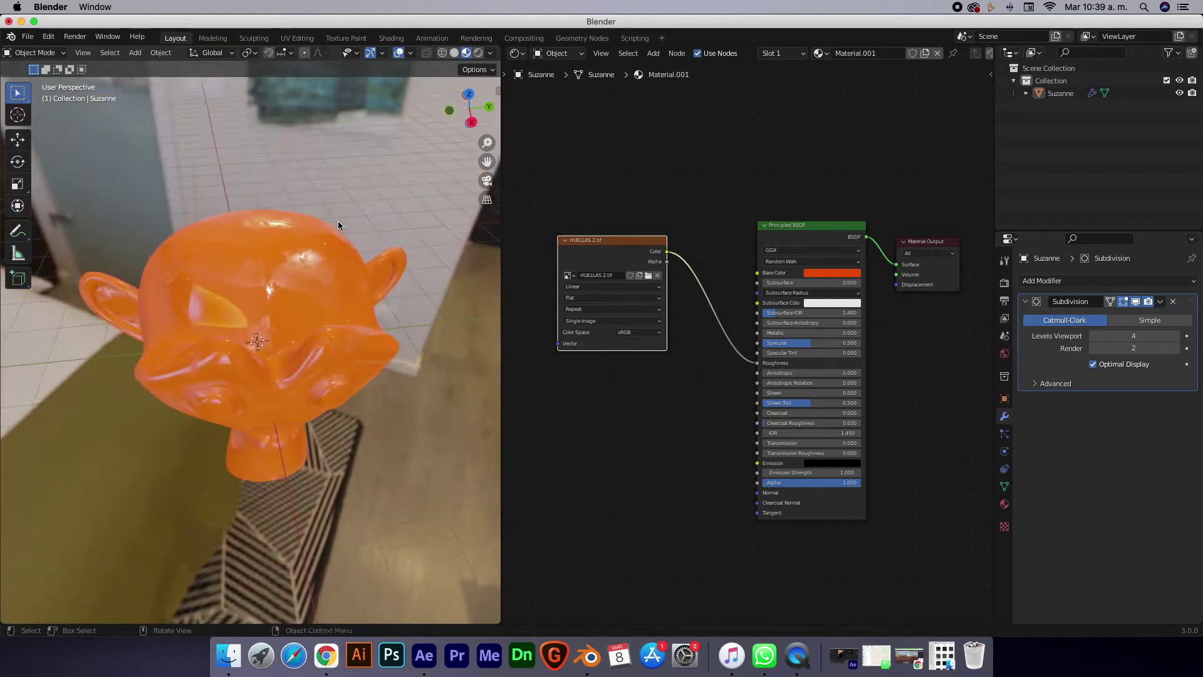
scroll(337, 225, "down", 2)
- Set the image's Color Space to Non-Color and zoom in on Suzanne's surface
middle_click_drag(339, 231, 341, 274)
middle_click_drag(665, 282, 663, 278)
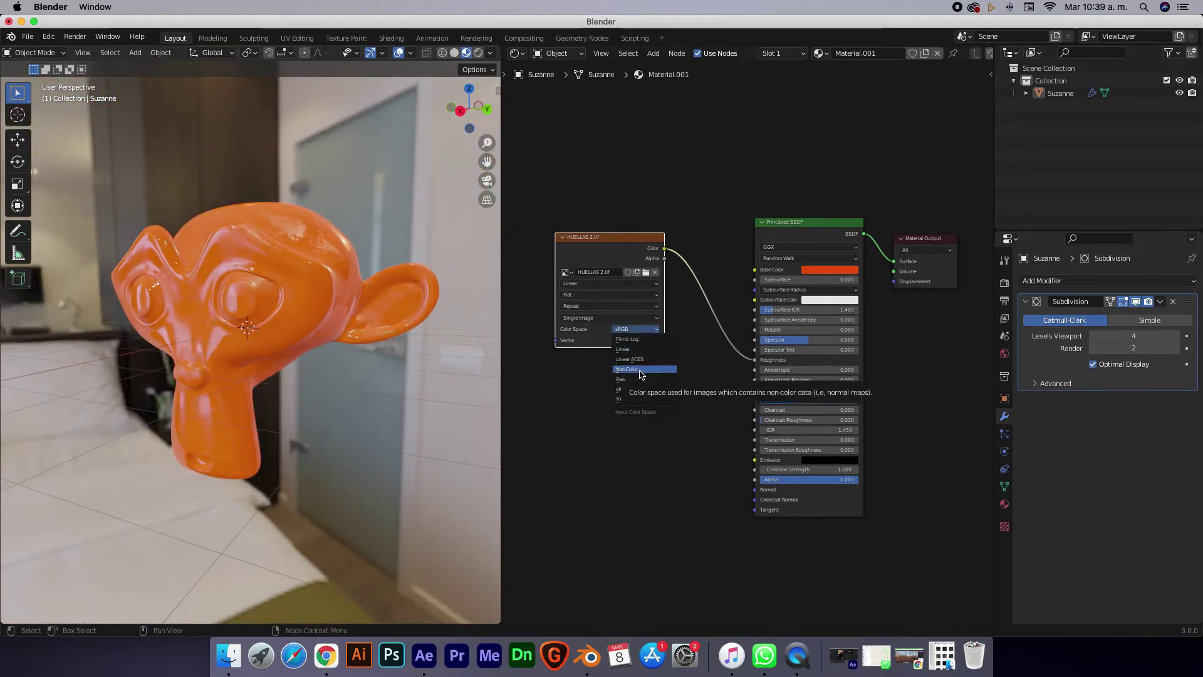
left_click(640, 370)
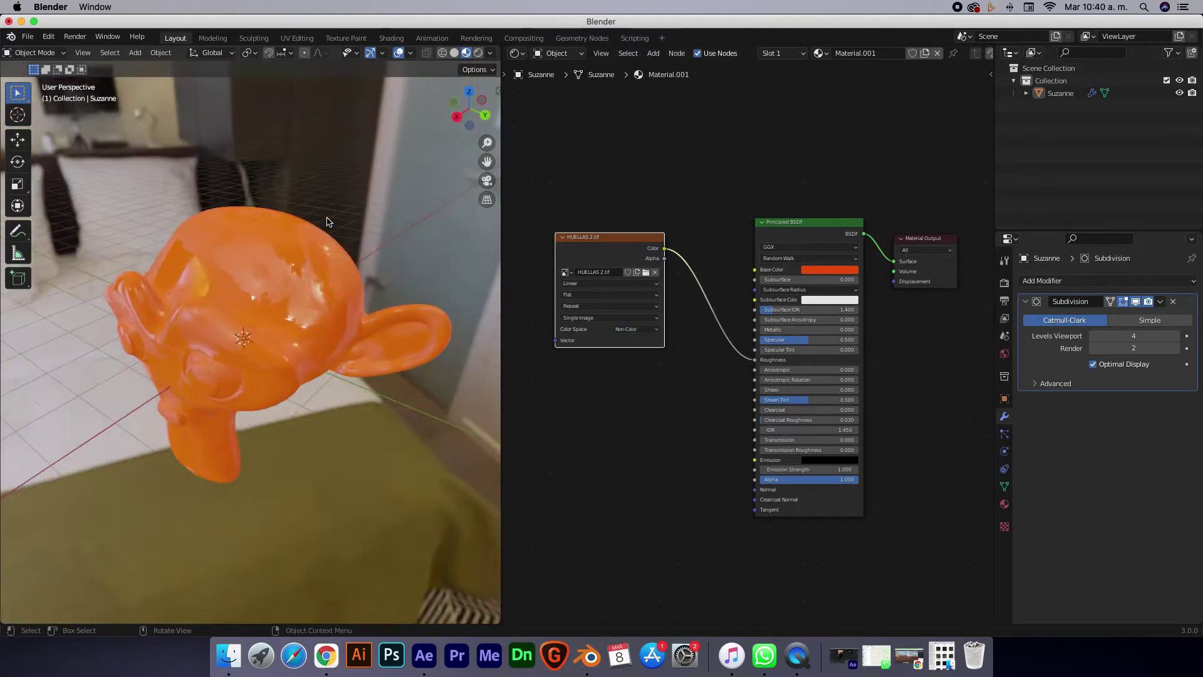
middle_click_drag(298, 274, 326, 217, "ctrl")
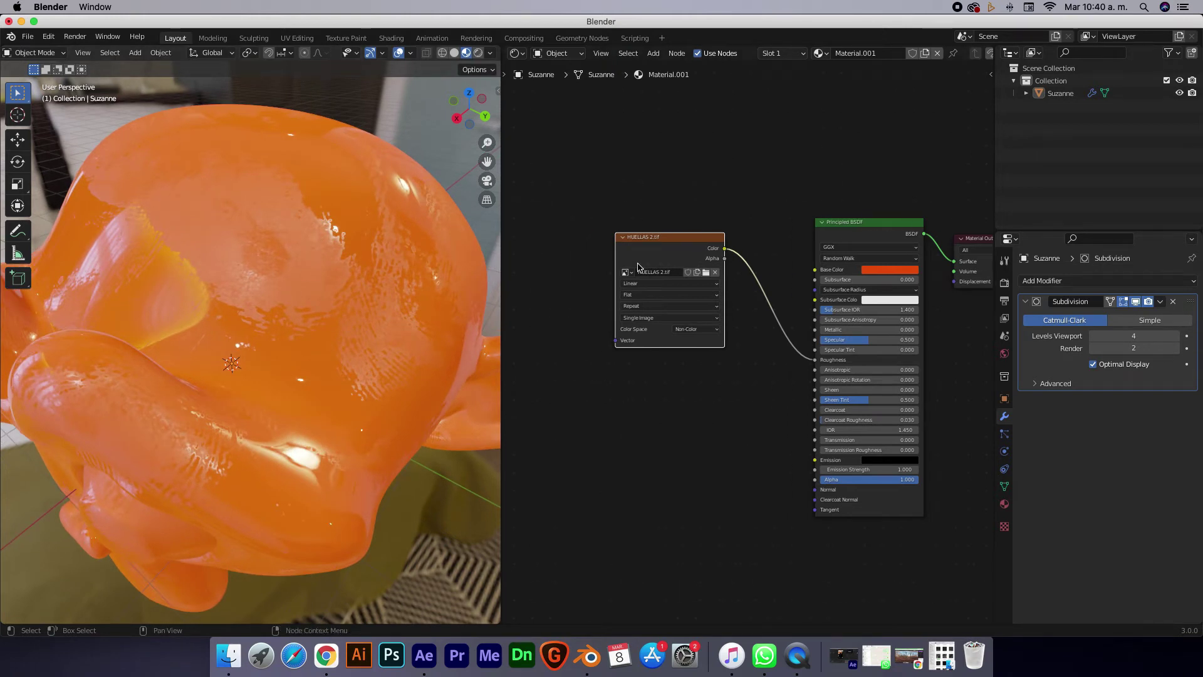
scroll(640, 267, "left", 6)
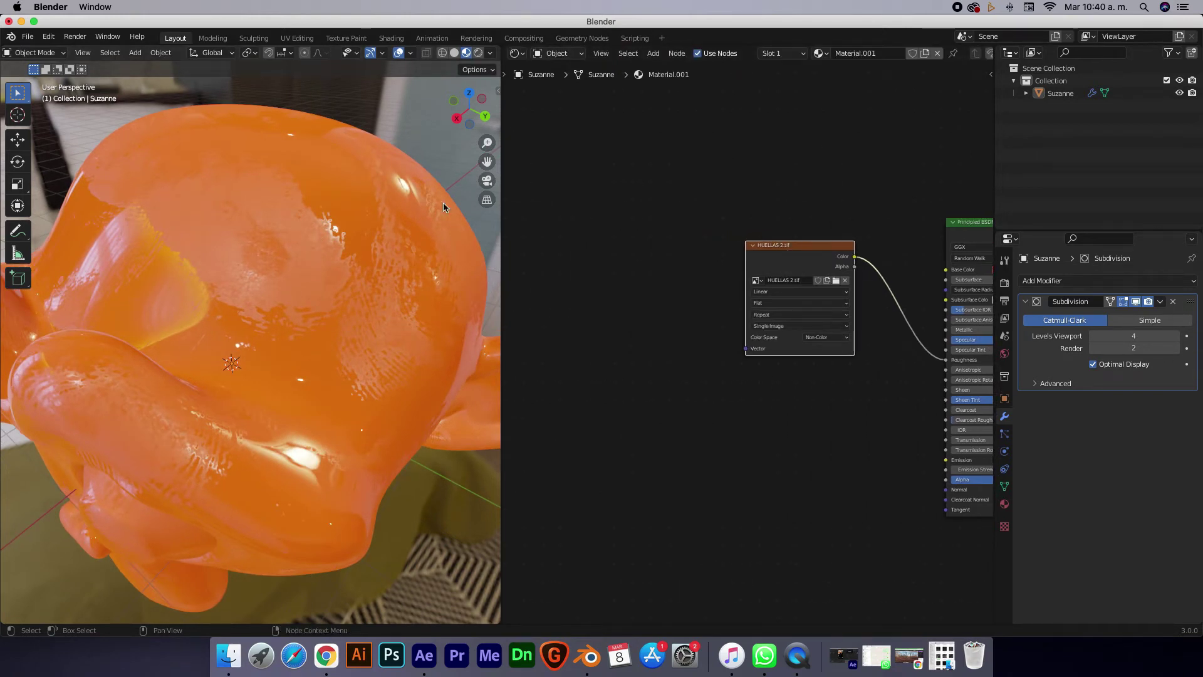
- Enable the Node Wrangler add-on (searched as 'wr') and save the preferences
left_click(46, 40)
left_click(75, 220)
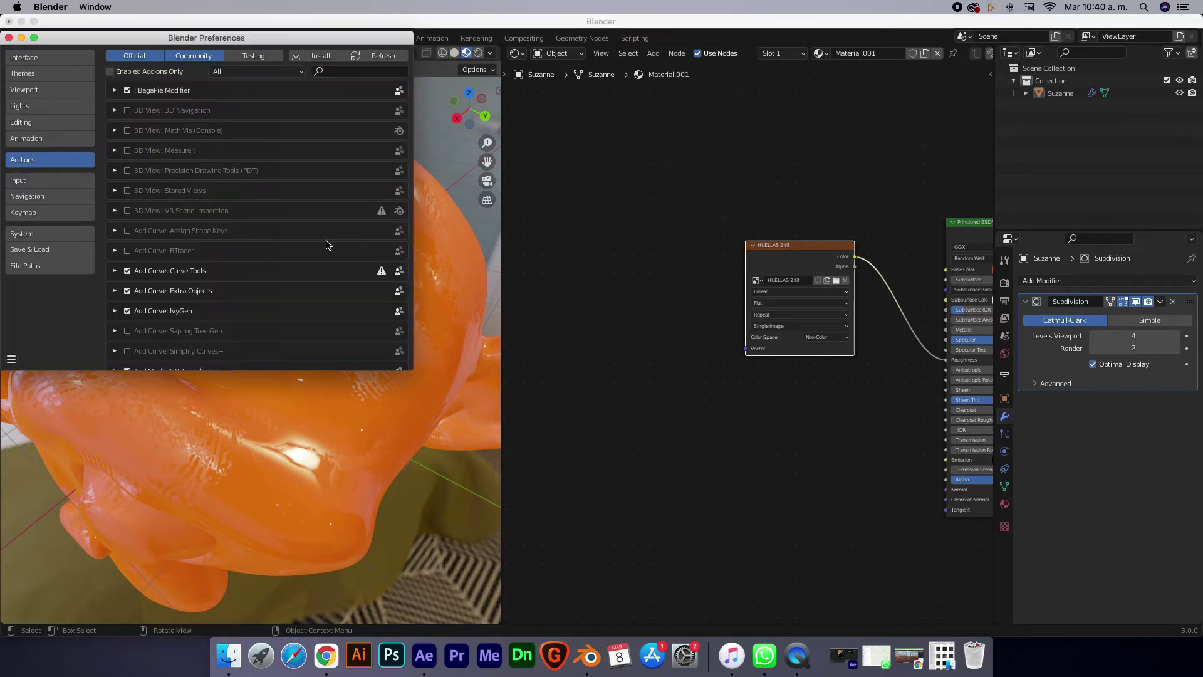
type("wr")
left_click(115, 91)
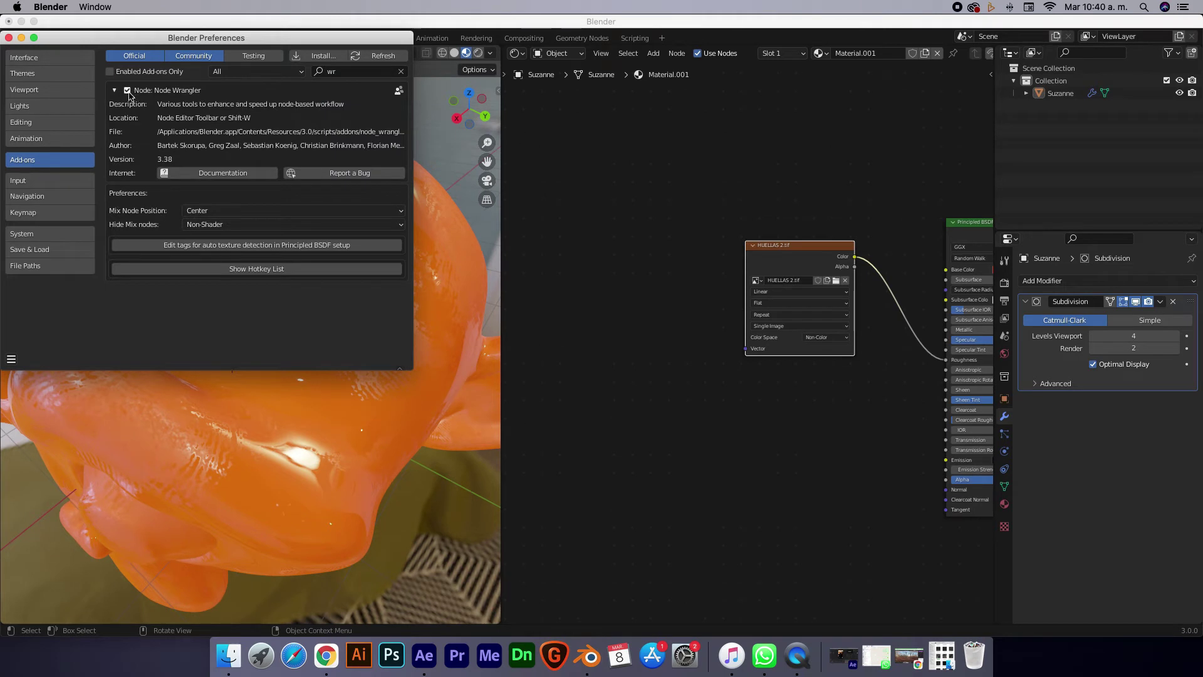
left_click(11, 359)
left_click(58, 332)
left_click(9, 38)
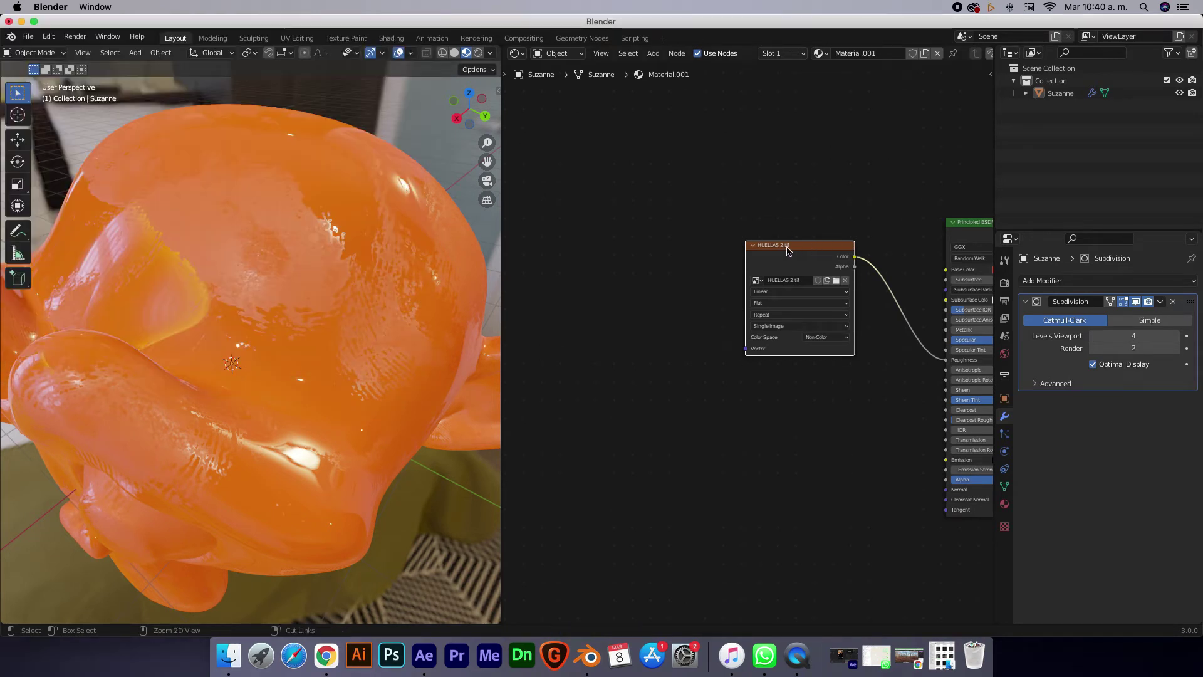
- Add Texture Coordinate and Mapping nodes with Ctrl+T, place them left, and set Location X to 1
key("ctrl+t")
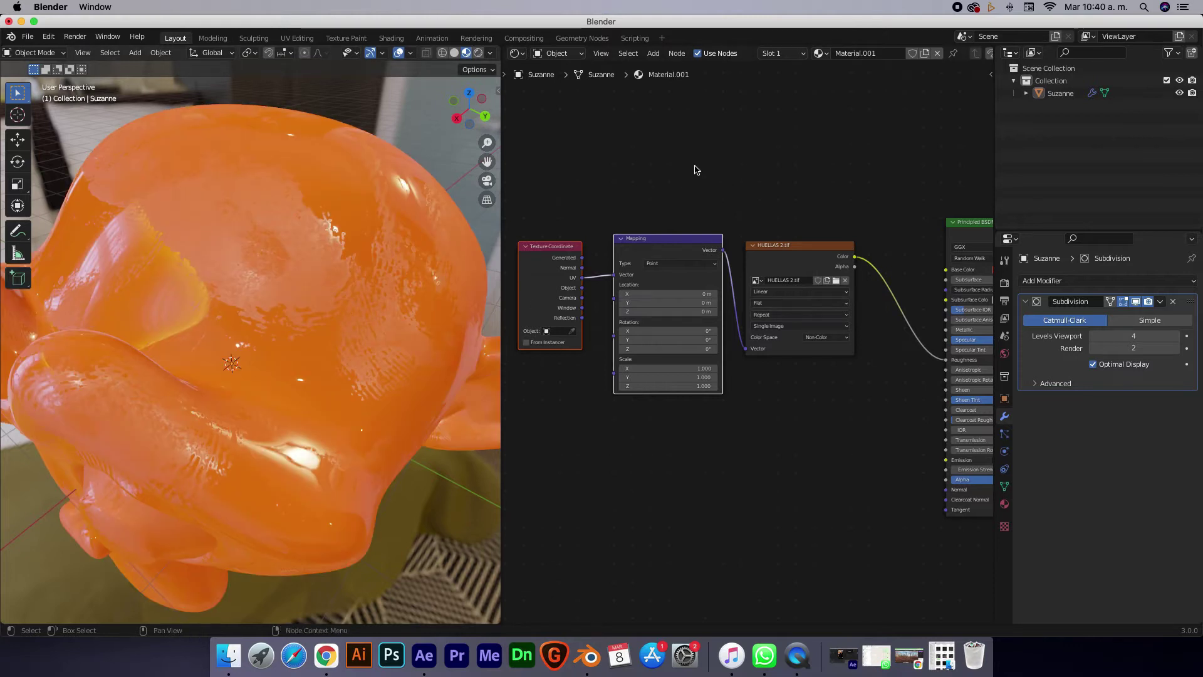
scroll(769, 217, "right", 2)
scroll(714, 248, "down", 2)
scroll(617, 347, "left", 5)
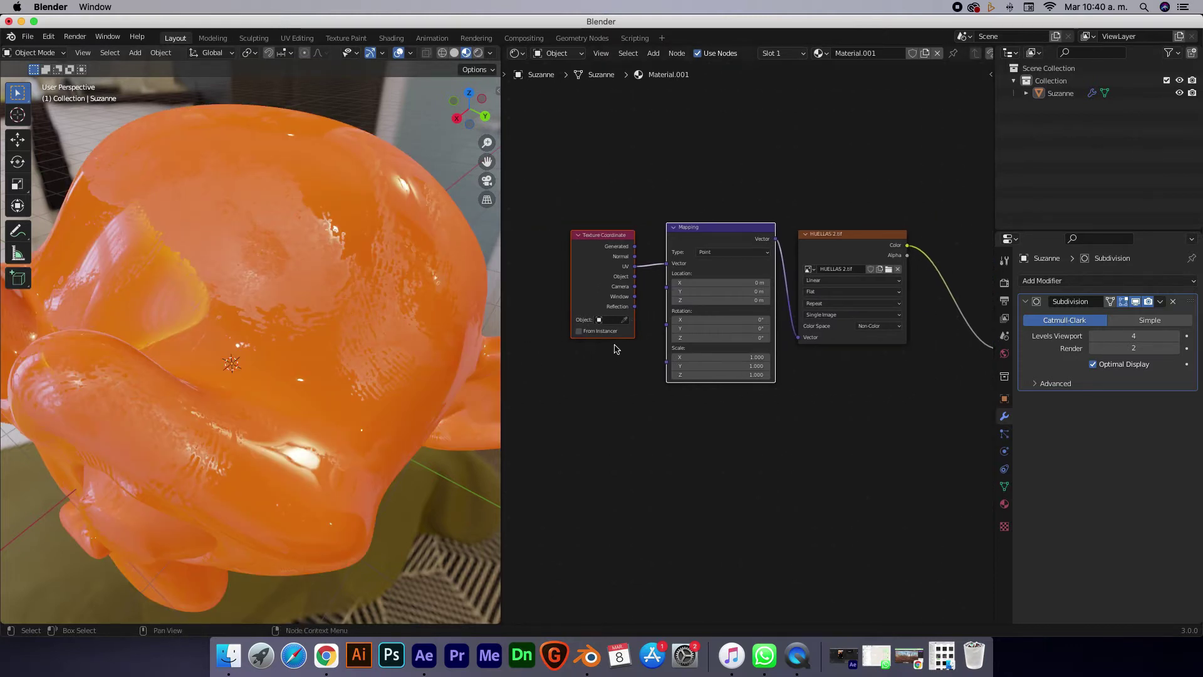
left_click_drag(727, 237, 696, 242)
left_click(695, 242)
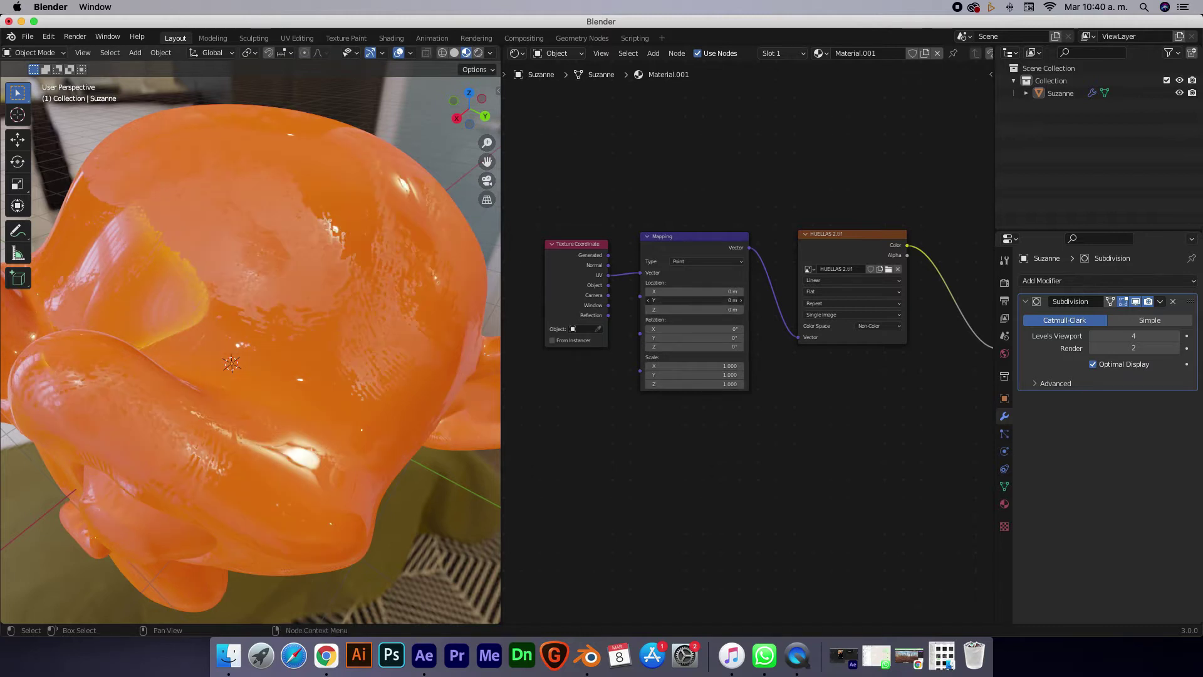
left_click(694, 291)
type("1")
key("Return")
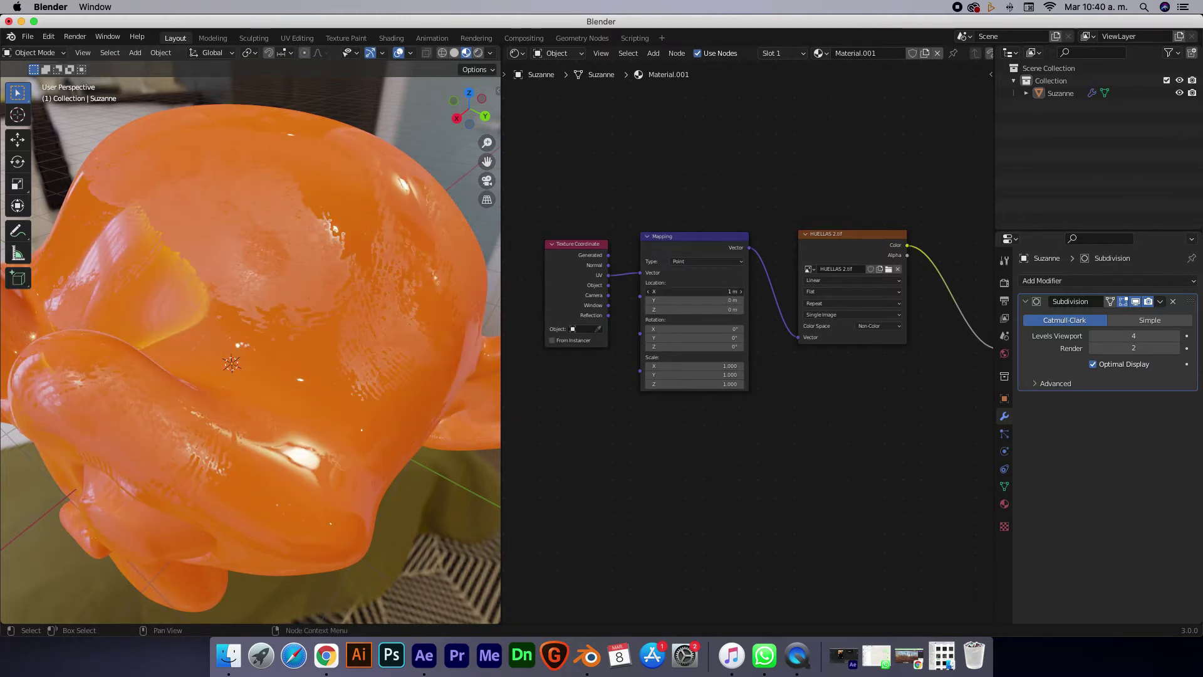
- Raise the Principled BSDF Metallic to 1.000, then lower it to 0.900
scroll(292, 315, "up", 5)
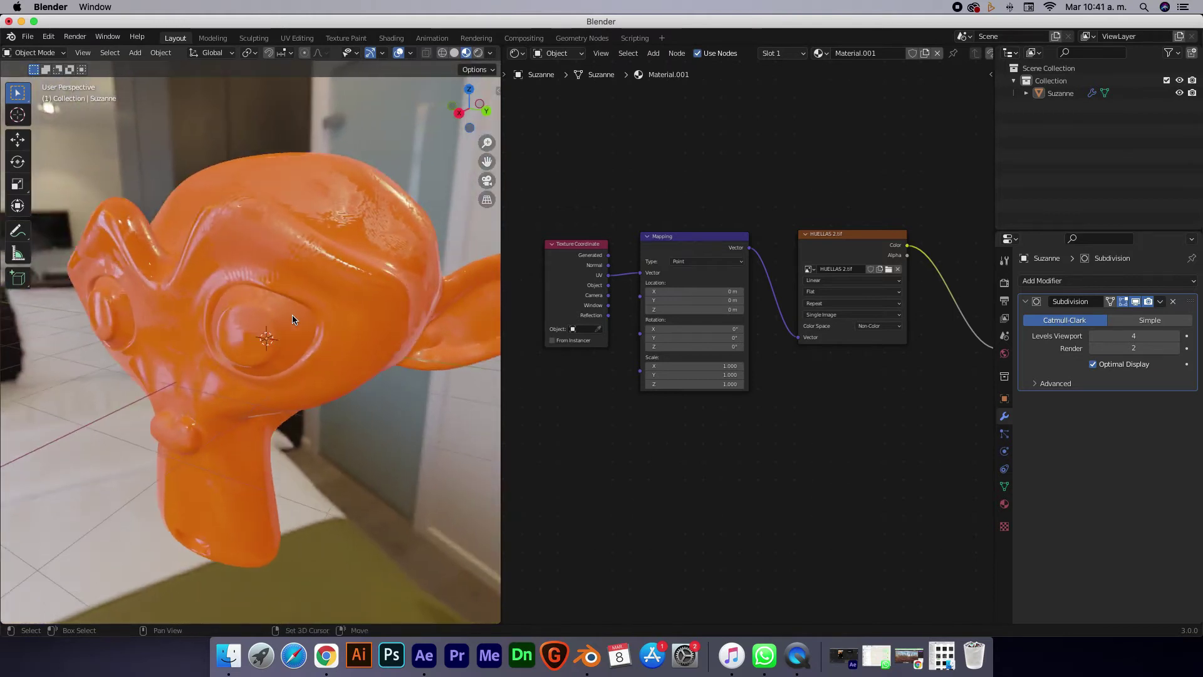
scroll(927, 341, "right", 5)
scroll(927, 341, "right", 3)
scroll(873, 307, "up", 3)
scroll(652, 358, "right", 3)
scroll(839, 218, "right", 2)
scroll(839, 217, "down", 3)
scroll(814, 157, "left", 3)
scroll(689, 219, "left", 3)
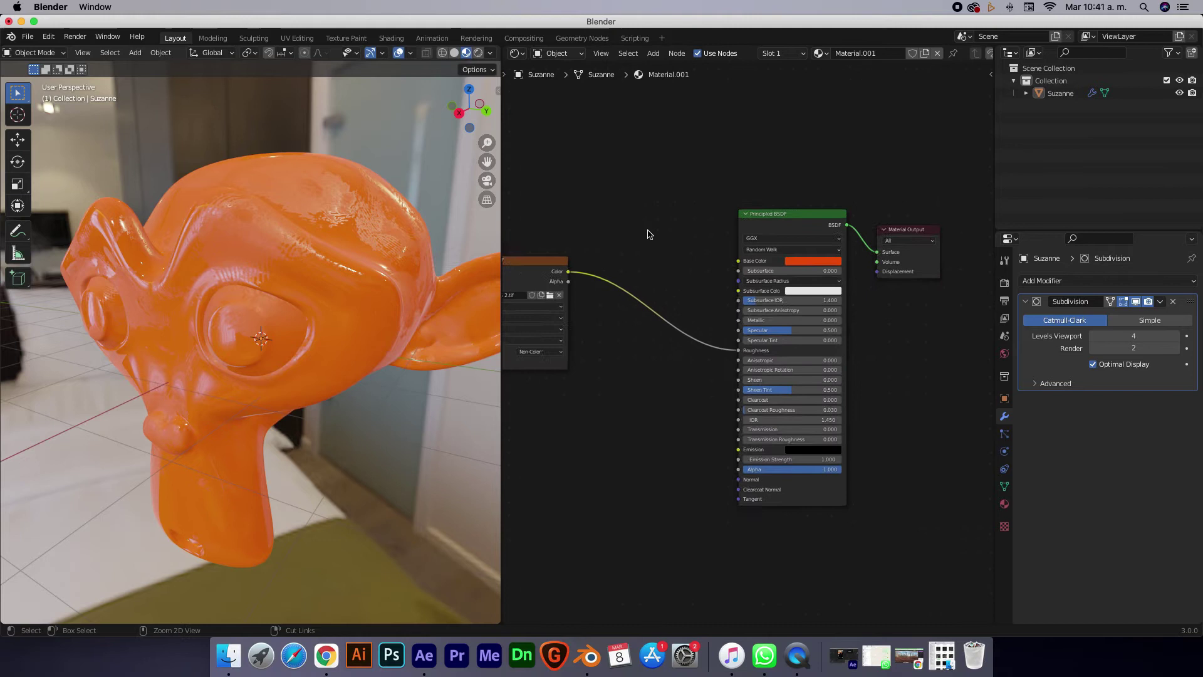
scroll(600, 237, "left", 2)
scroll(301, 268, "down", 2)
scroll(300, 268, "down", 2)
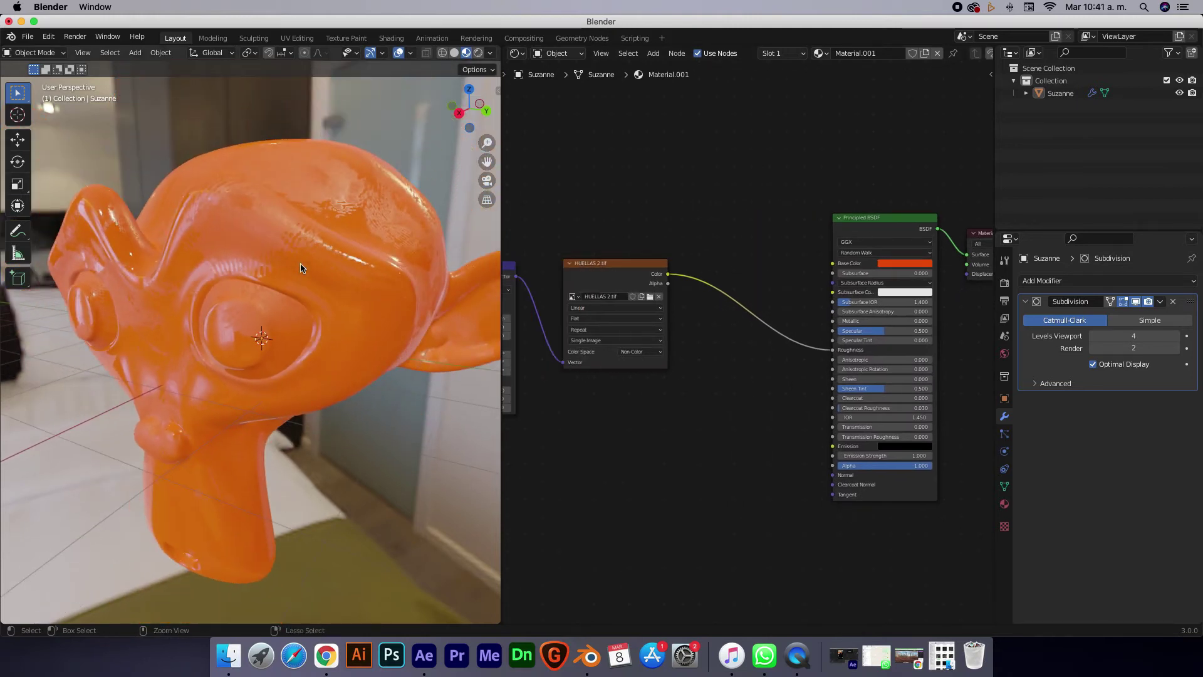
left_click_drag(842, 322, 932, 322)
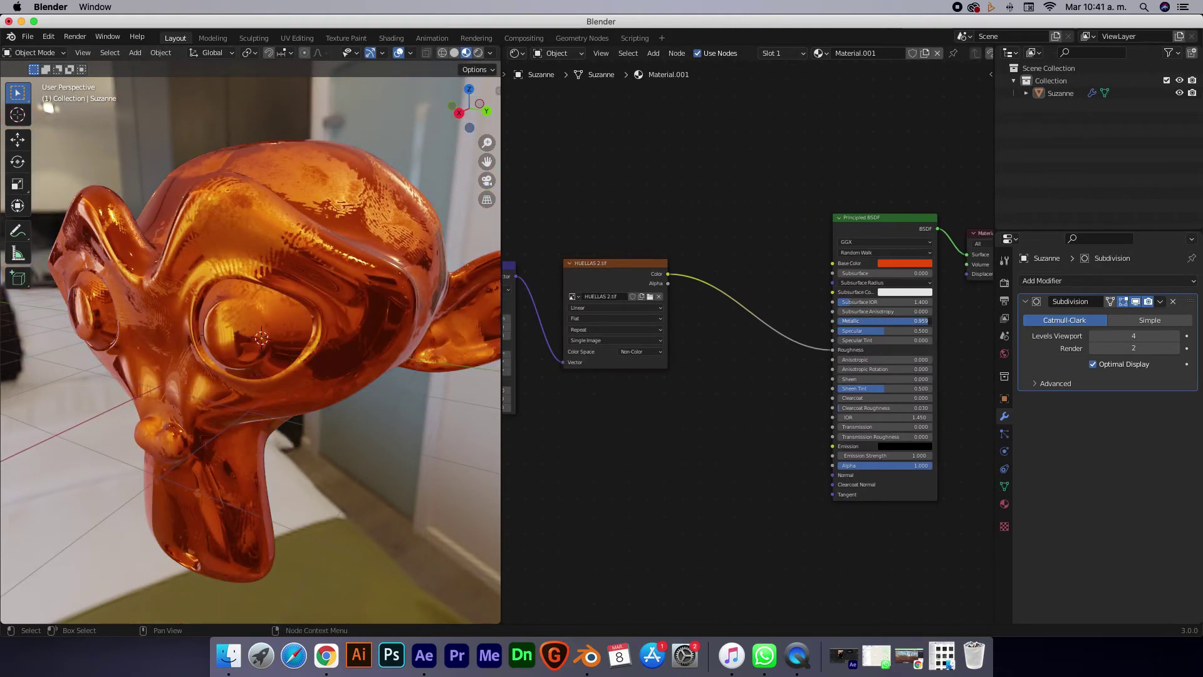
left_click_drag(929, 324, 920, 324)
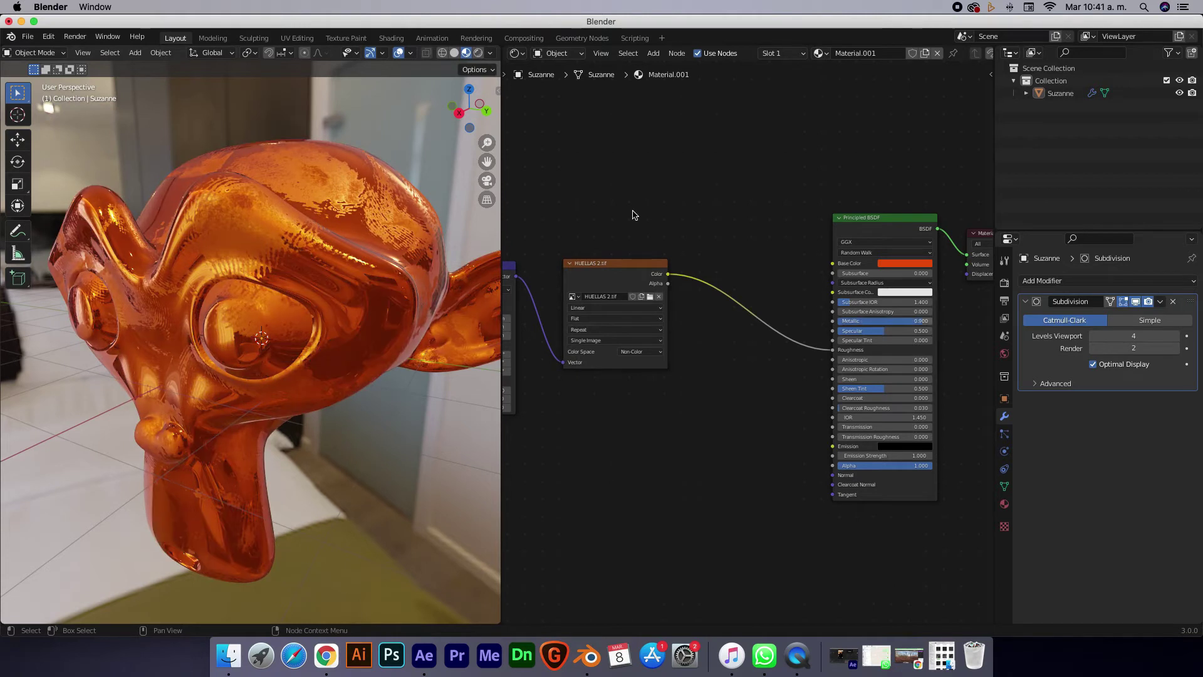
- Insert a ColorRamp node between the HUELLAS 2.tif texture and Roughness
key("shift+a")
type("color")
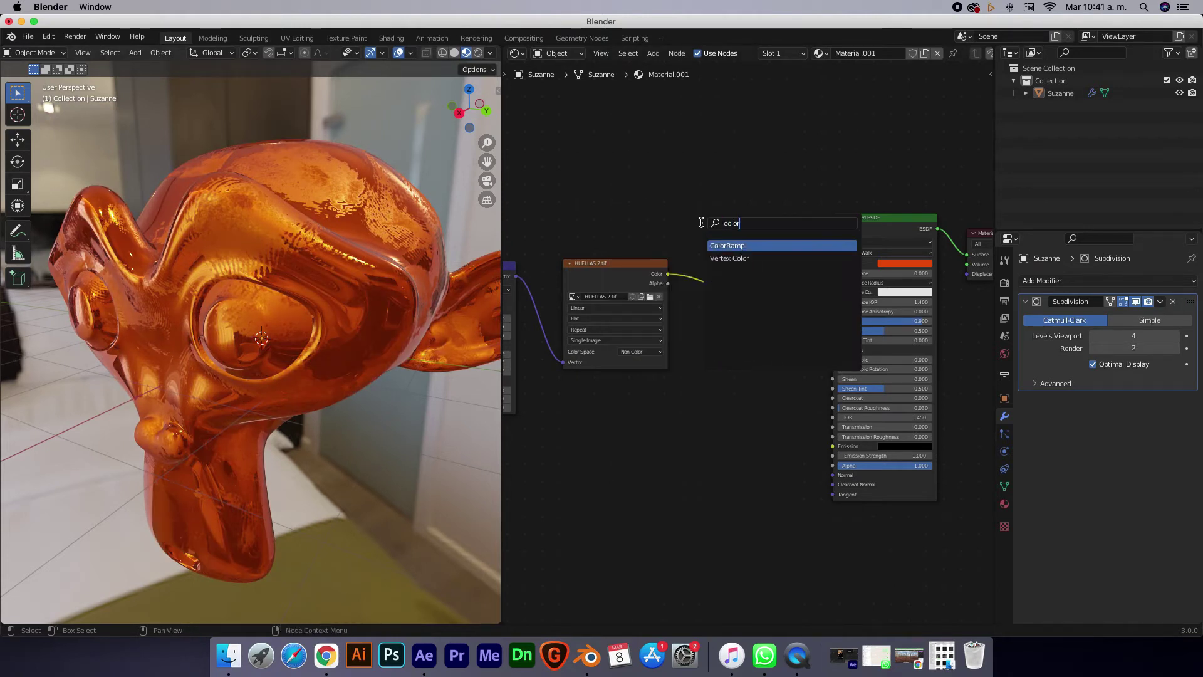
key("Return")
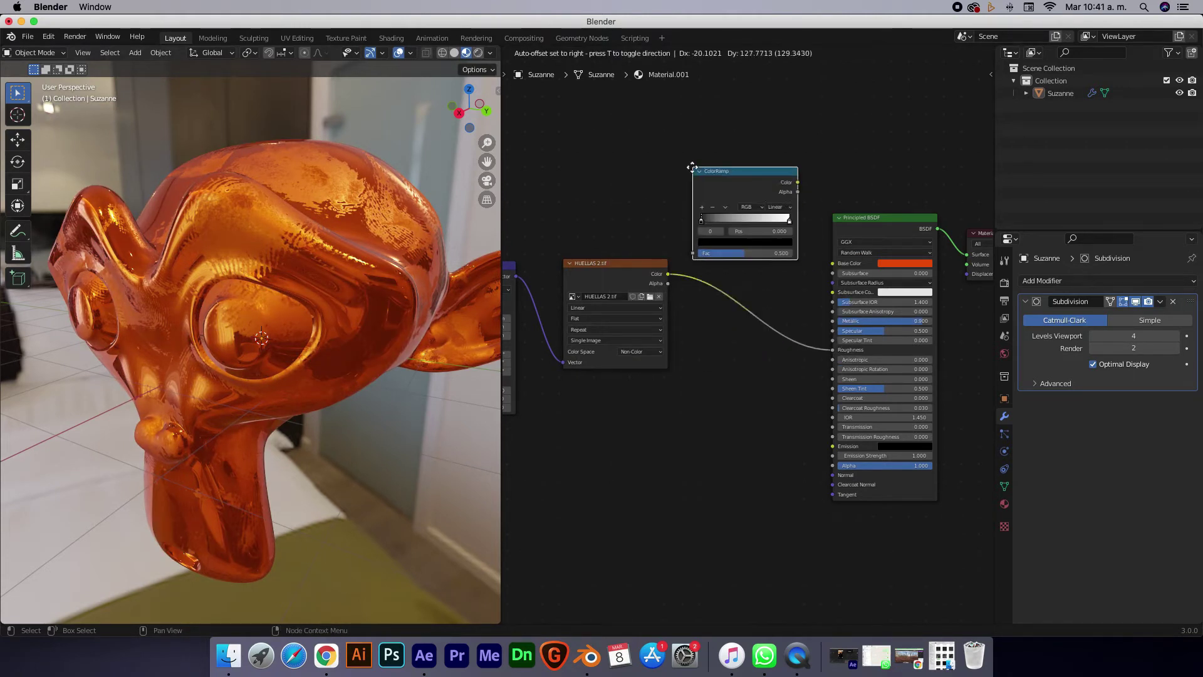
left_click(703, 270)
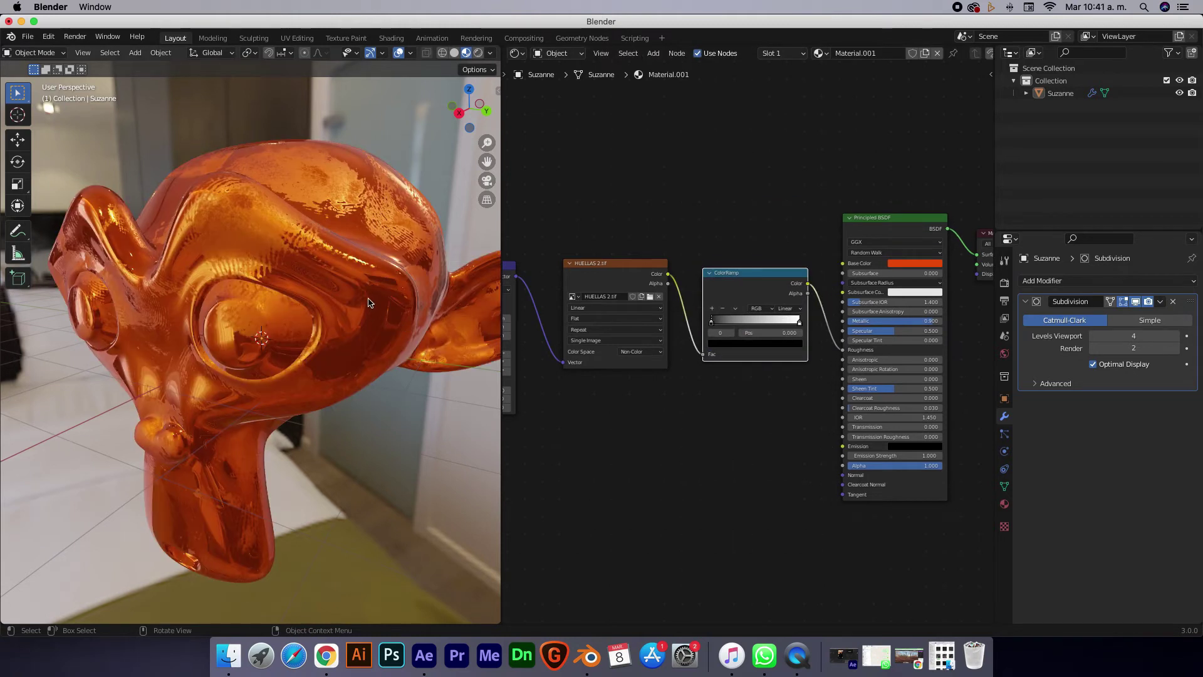
middle_click_drag(369, 302, 348, 254)
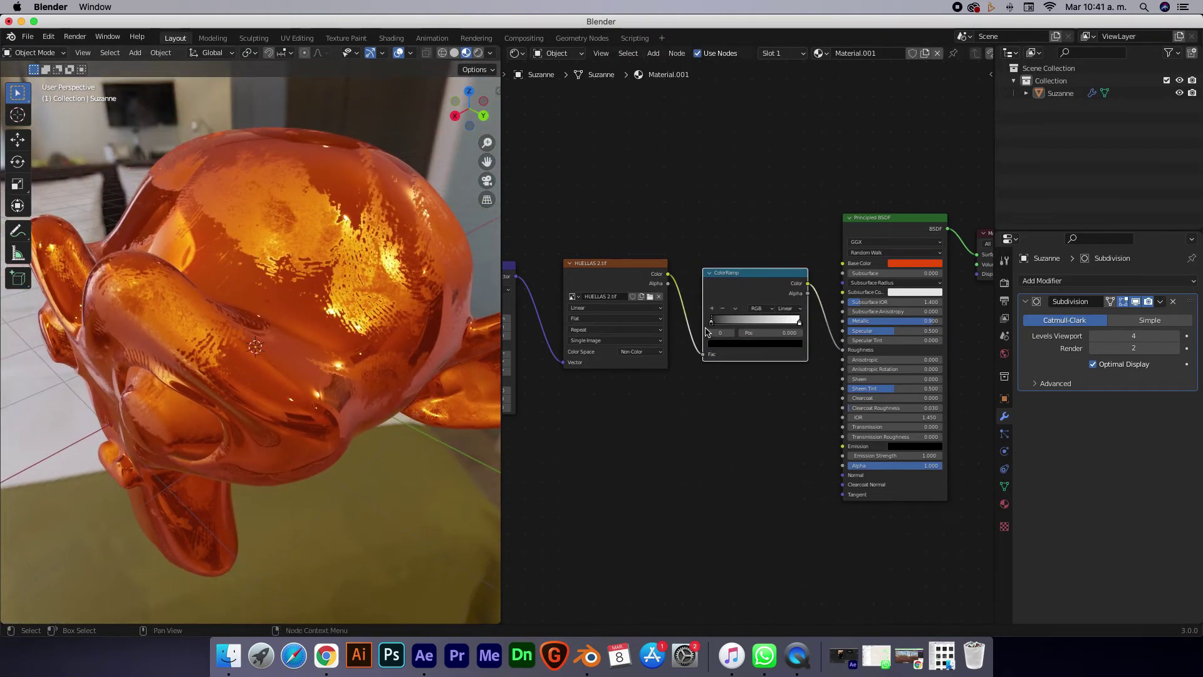
- Slide the ColorRamp's white stop right, keeping the black stop at position 0
left_click_drag(779, 326, 799, 331)
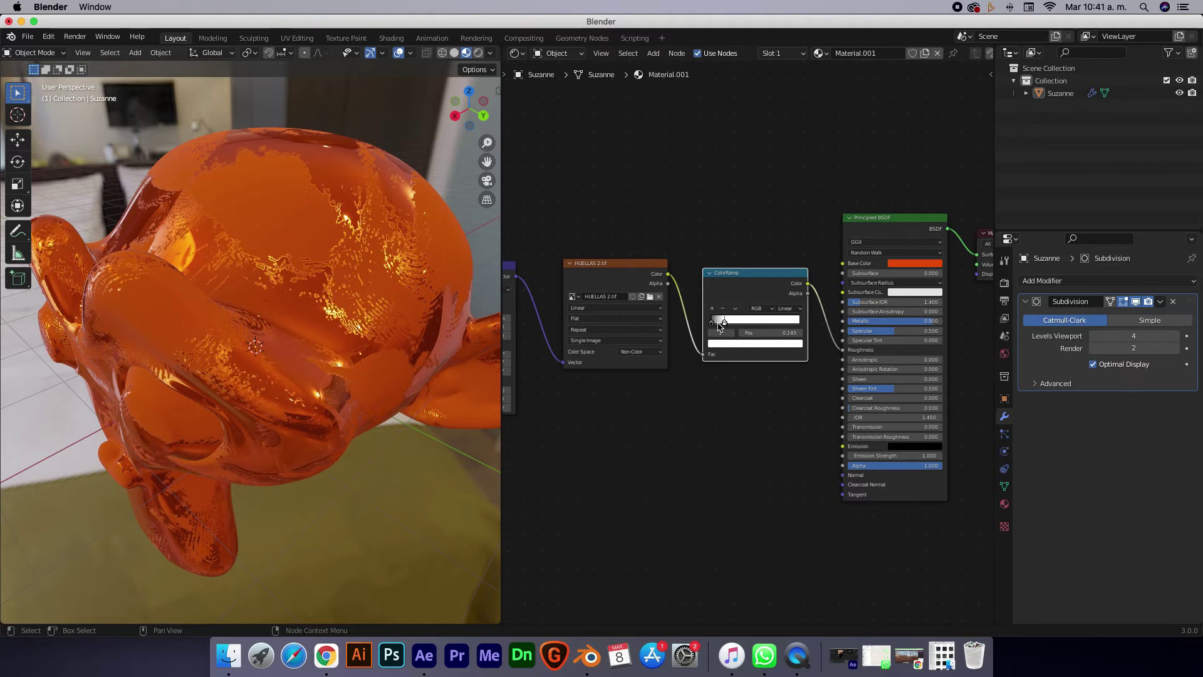
left_click_drag(711, 323, 772, 327)
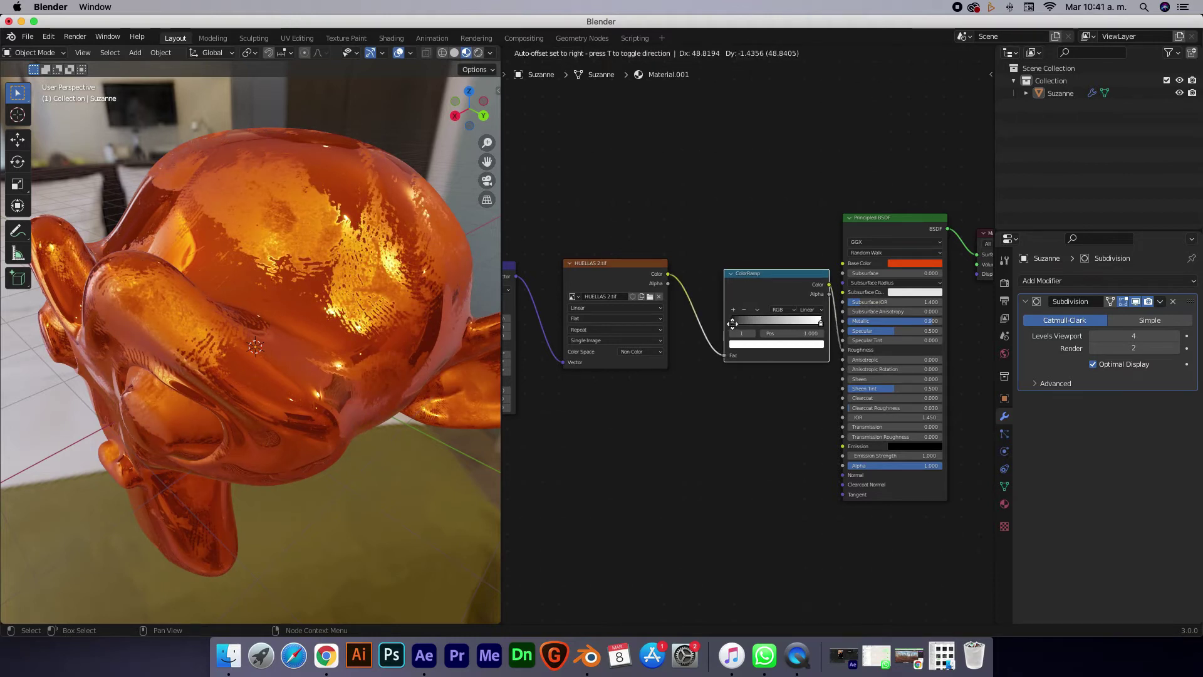
key("ctrl+z")
mouse_move(379, 283)
middle_mouse_down()
mouse_move(326, 288)
mouse_move(351, 282)
middle_mouse_up()
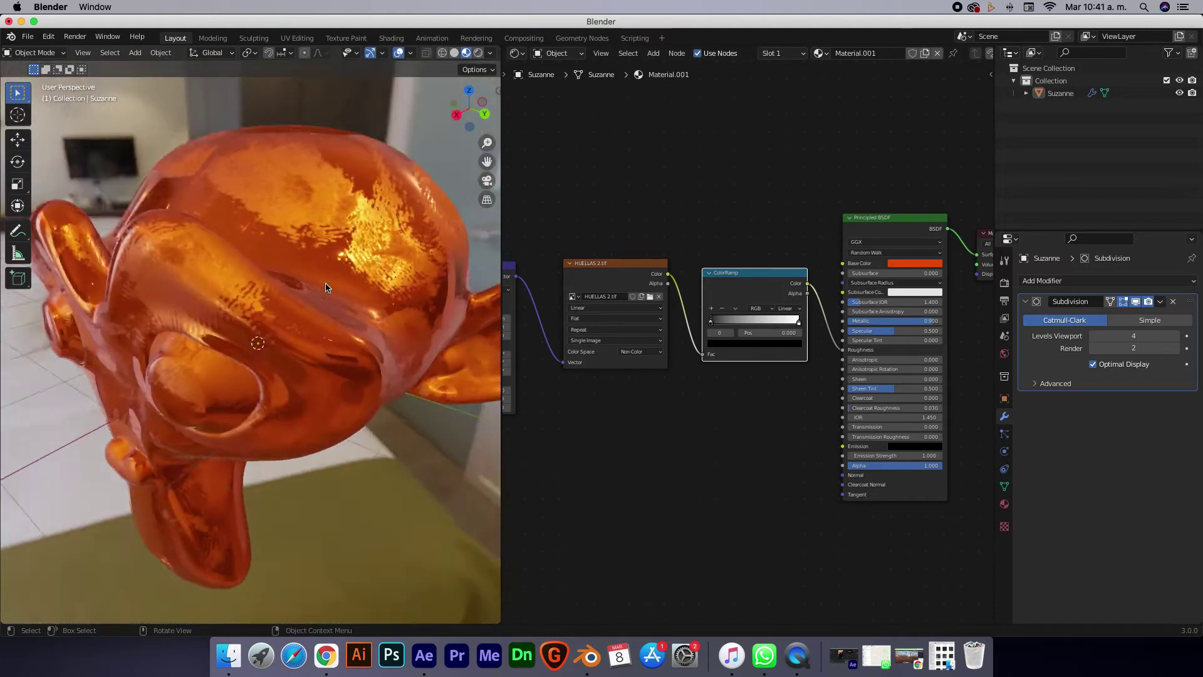
- Preview the fingerprint texture on Suzanne and set the Mapping scale to 2
left_click(618, 268, "ctrl+shift")
mouse_move(615, 243)
middle_mouse_down()
mouse_move(656, 232)
mouse_move(694, 369)
middle_mouse_up()
type("2")
key("Tab")
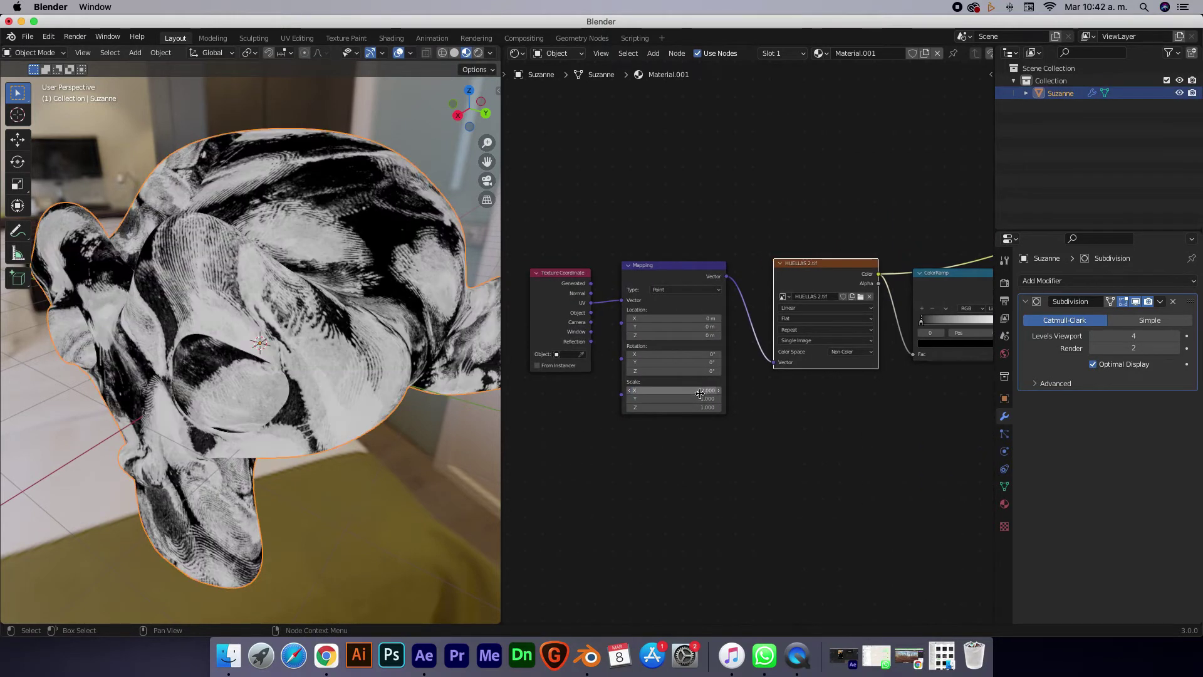
type("2")
key("Return")
- Set Mapping Scale X and Y to 2.5 and move the ramp and shader nodes down
middle_click_drag(303, 287, 302, 286)
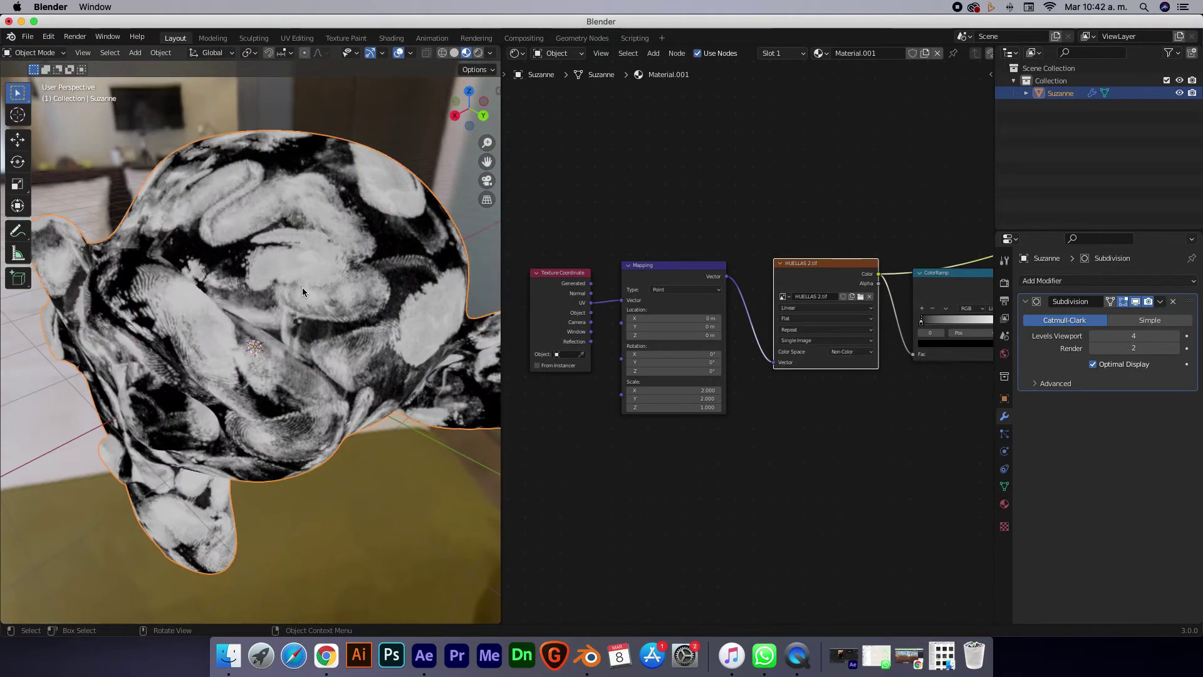
left_click_drag(687, 390, 697, 387)
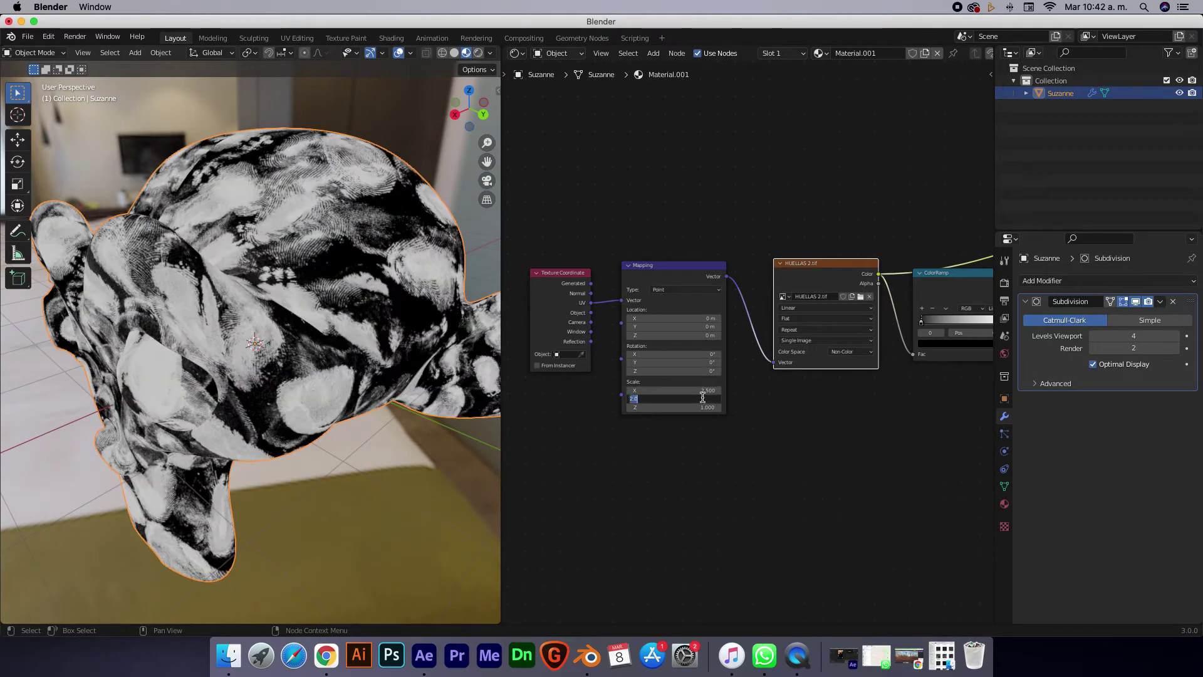
type("2.5")
key("Return")
key("Return")
mouse_move(282, 269)
middle_mouse_down()
mouse_move(257, 243)
mouse_move(269, 251)
middle_mouse_up()
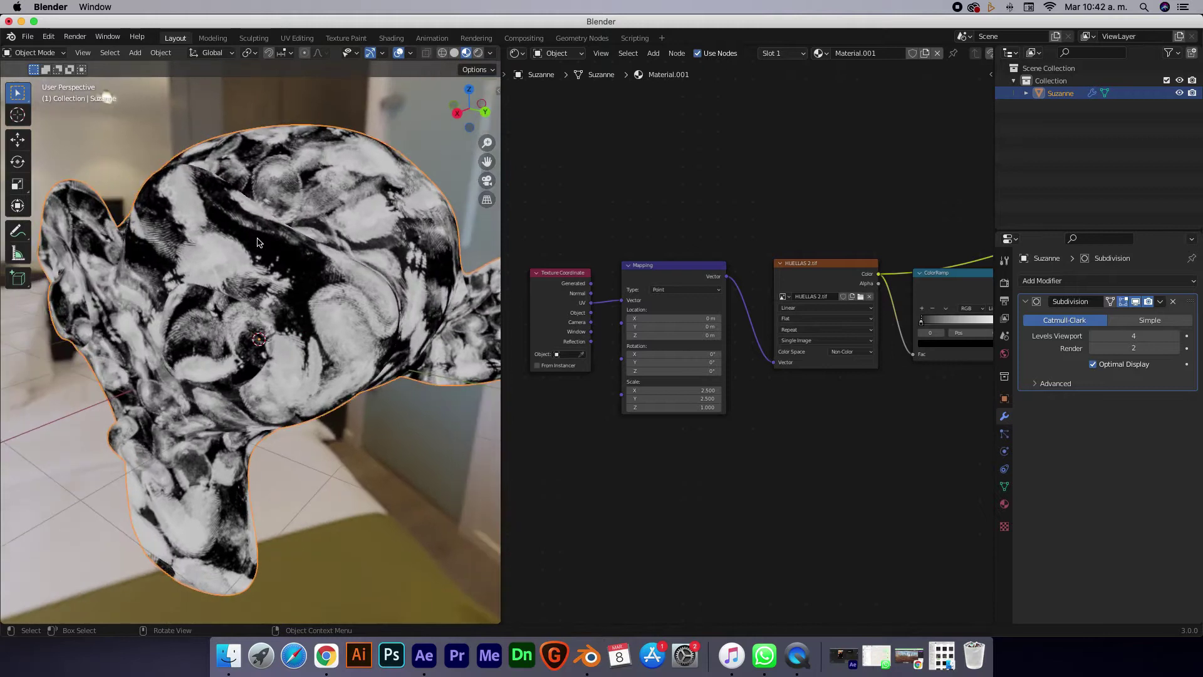
scroll(749, 274, "right", 5)
scroll(752, 277, "right", 5)
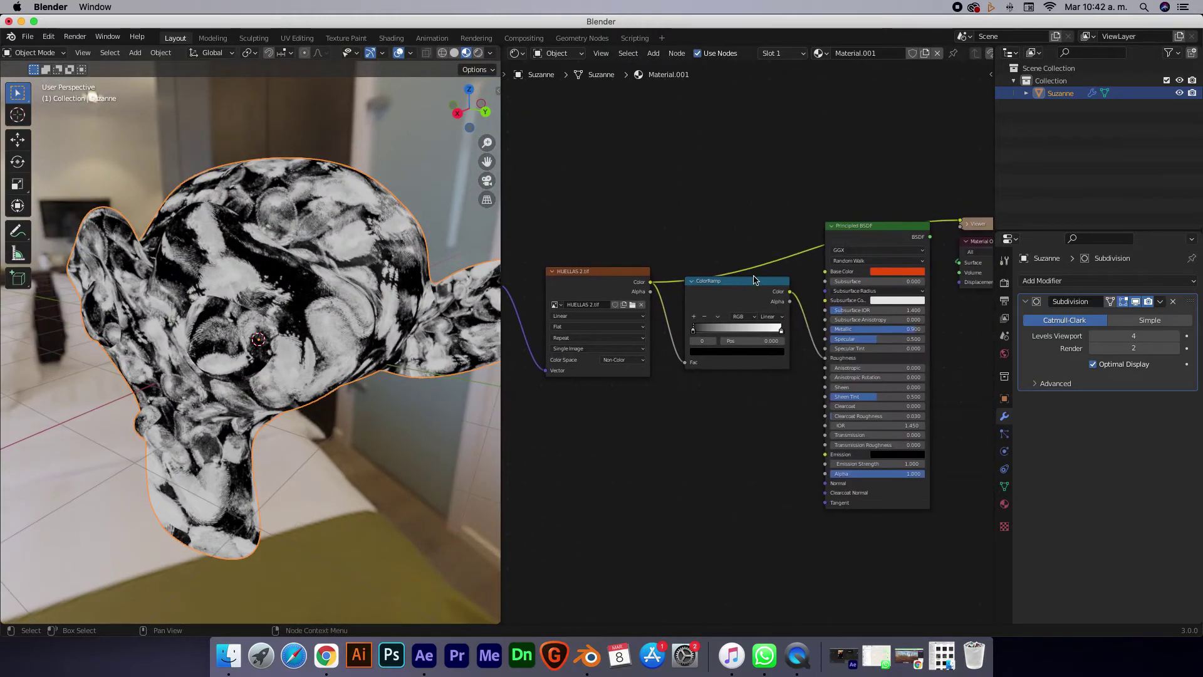
scroll(755, 280, "right", 2)
left_click_drag(843, 244, 845, 283)
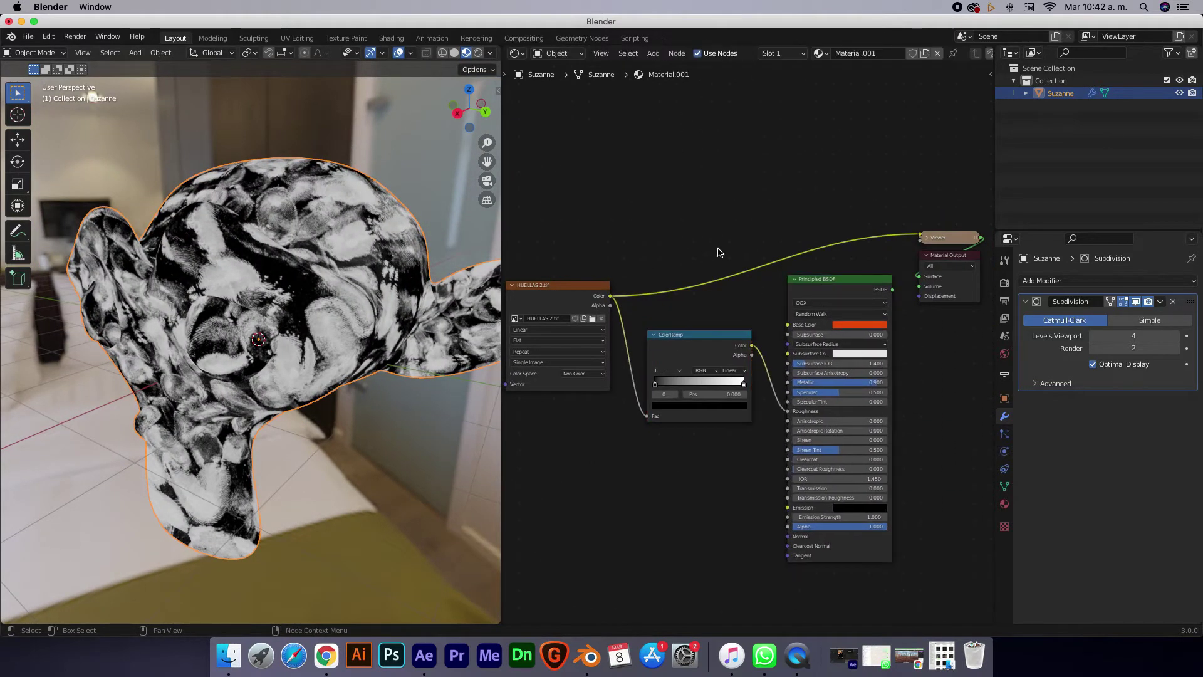
- Reconnect the Principled BSDF to the output and darken the ramp's white stop to 0.210
left_click(823, 295, "ctrl+shift")
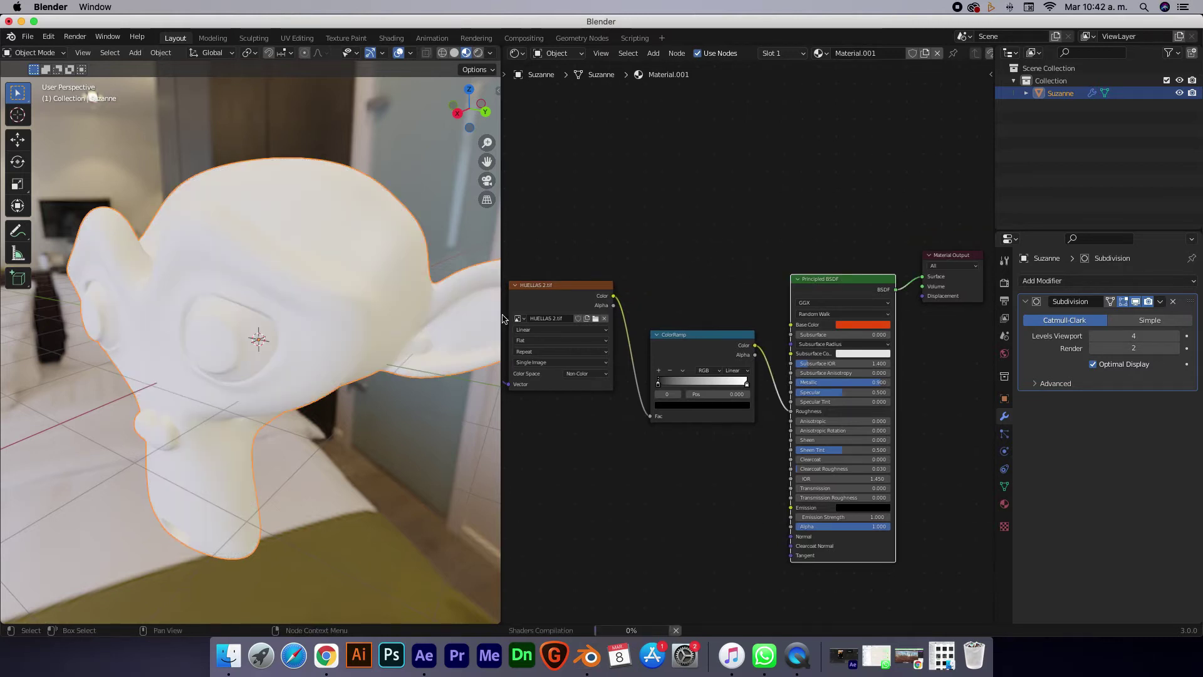
scroll(396, 290, "up", 3)
scroll(396, 290, "up", 3)
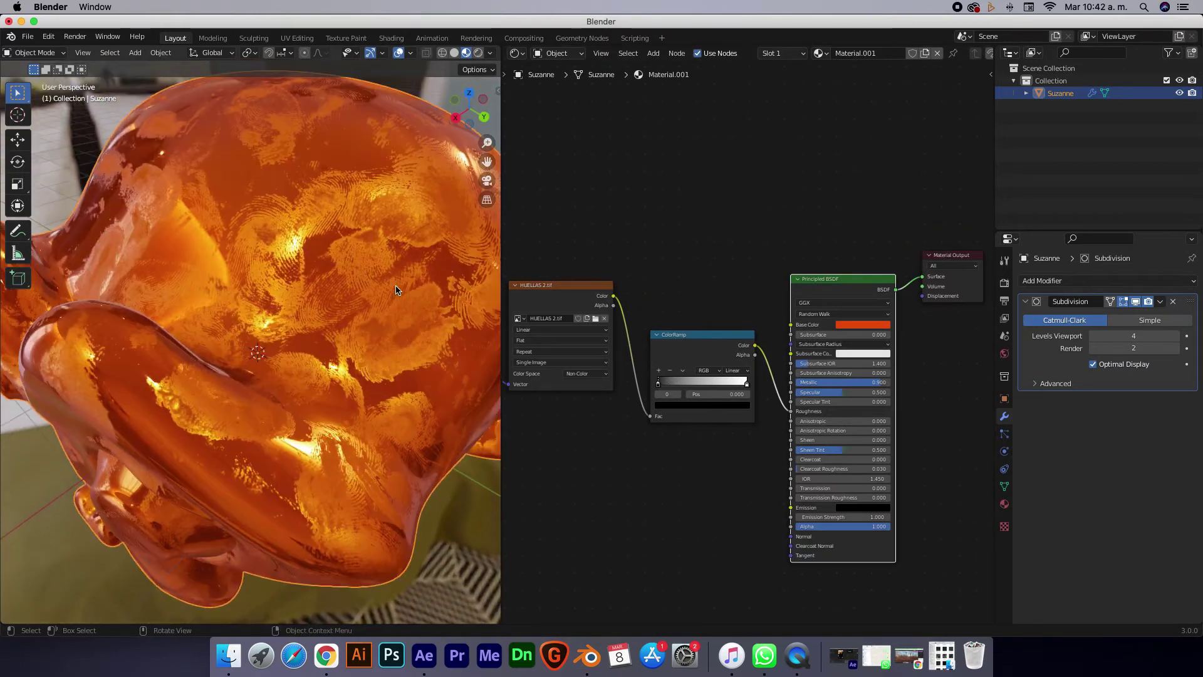
left_click(702, 405)
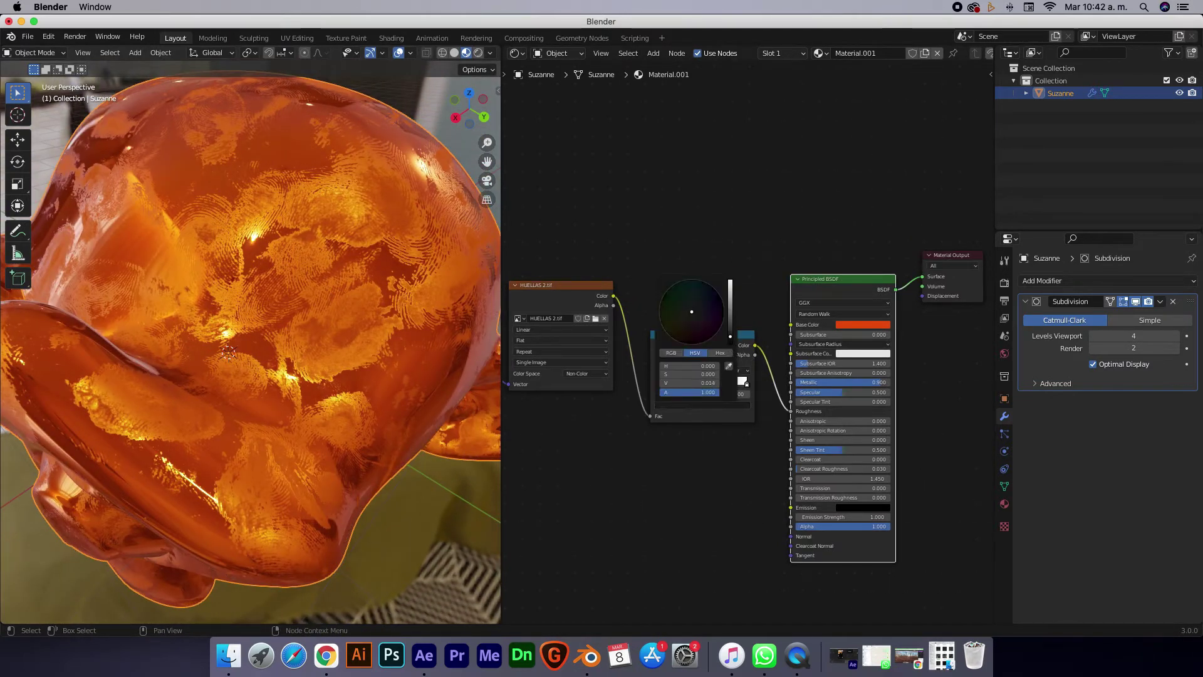
left_click_drag(730, 336, 730, 307)
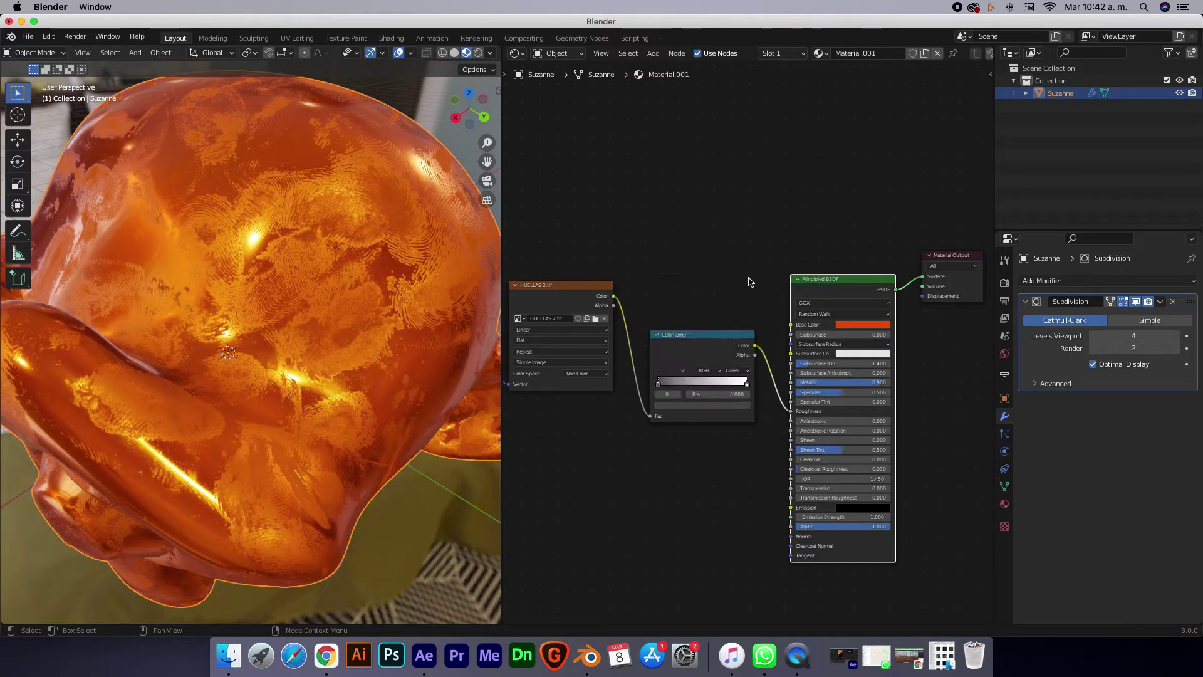
left_click(702, 405)
left_click_drag(730, 284, 730, 311)
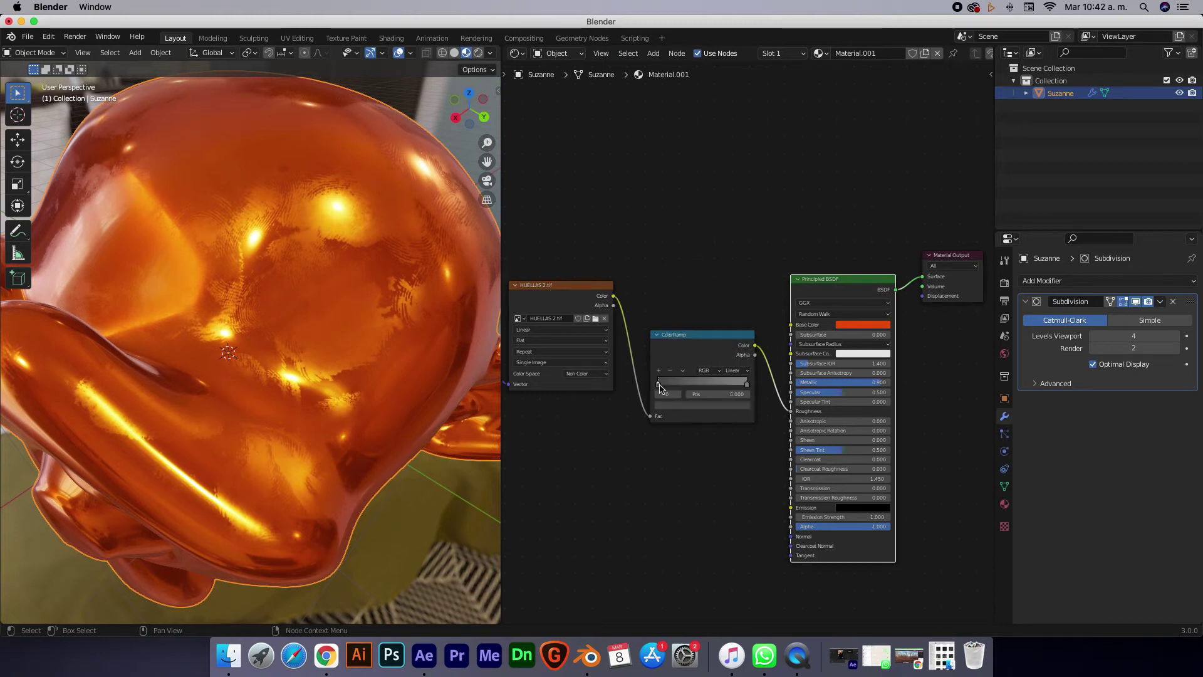
- Slide the ColorRamp's black stop to the right and reposition the ramp node
left_click_drag(658, 383, 681, 383)
left_click(744, 384)
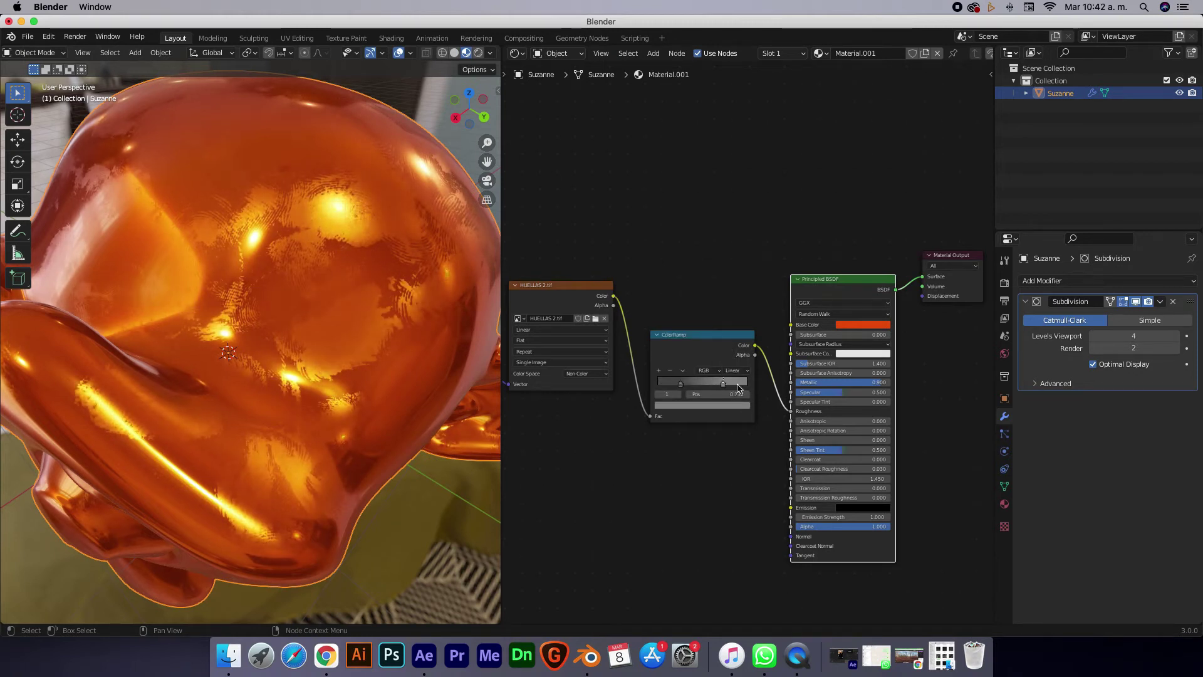
left_click(680, 384)
middle_click_drag(251, 326, 207, 280)
left_click_drag(681, 385, 642, 385)
left_click(658, 392)
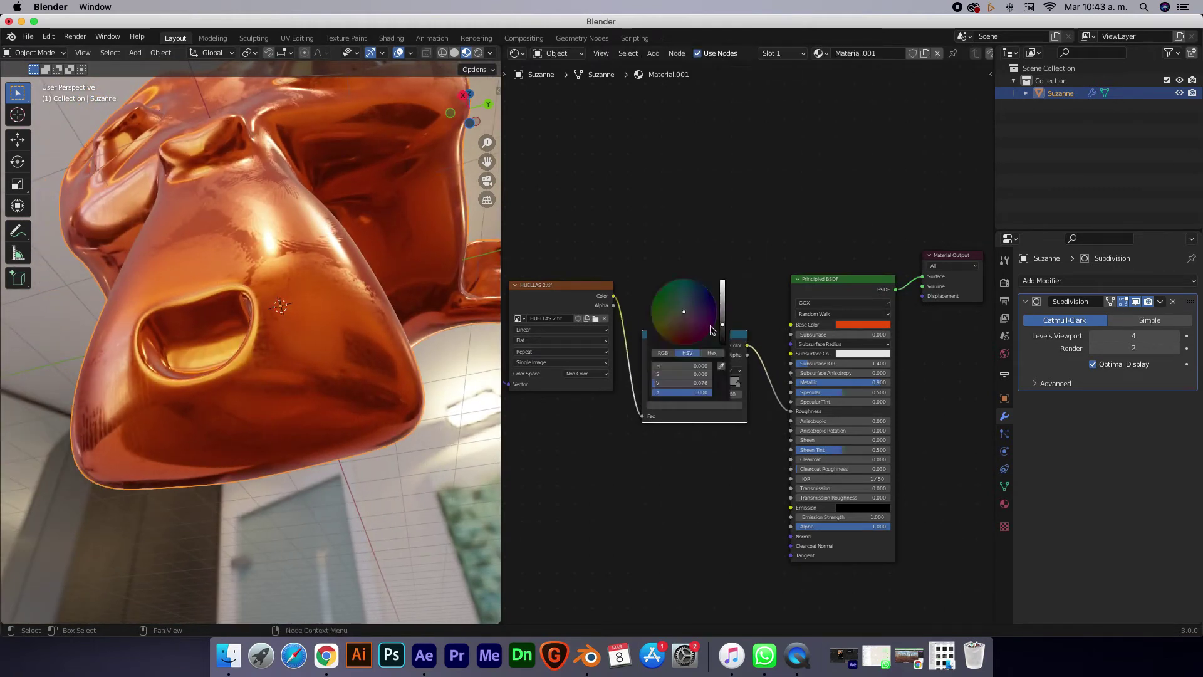
- Orbit around Suzanne and nudge the ColorRamp node to inspect the glossier metal
mouse_move(266, 248)
middle_mouse_down()
mouse_move(410, 250)
mouse_move(419, 188)
mouse_move(361, 358)
mouse_move(426, 326)
middle_mouse_up()
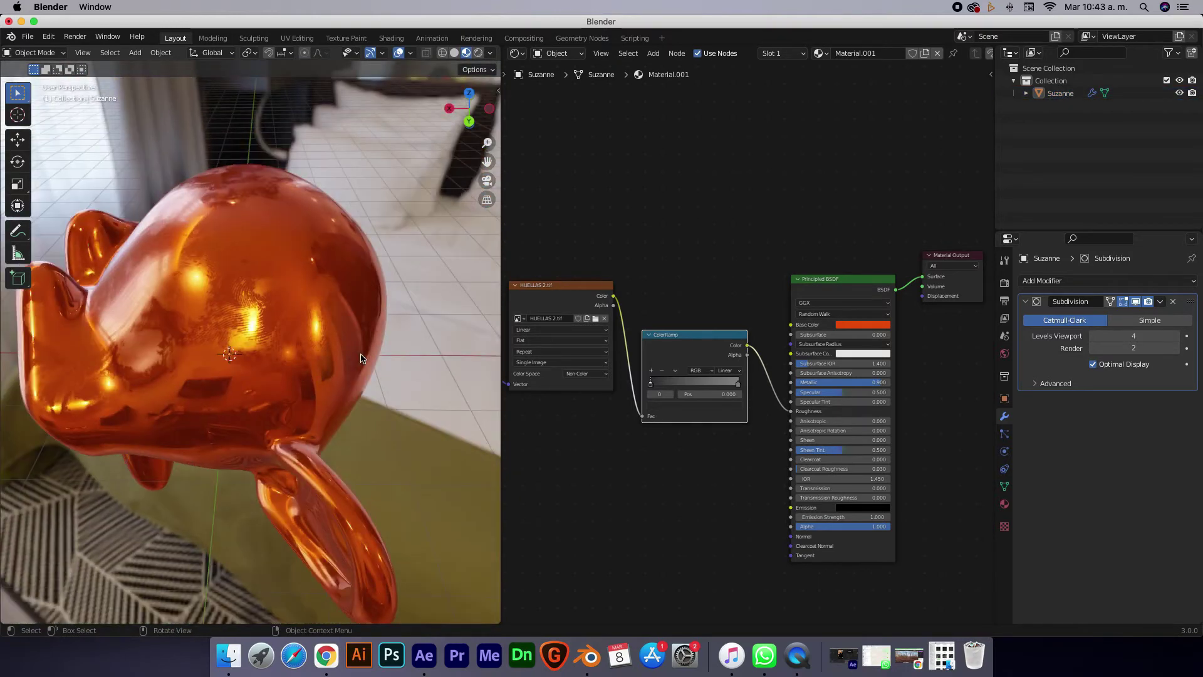
left_click_drag(685, 332, 690, 327)
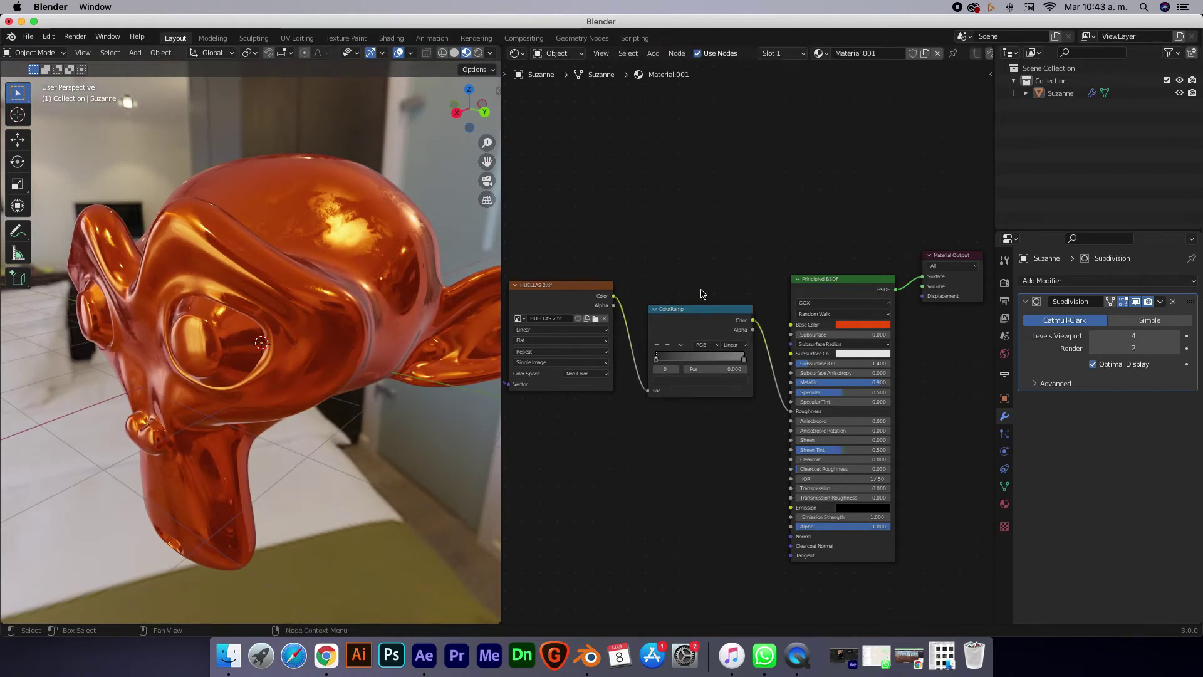
scroll(665, 452, "down", 3)
scroll(658, 443, "up", 2)
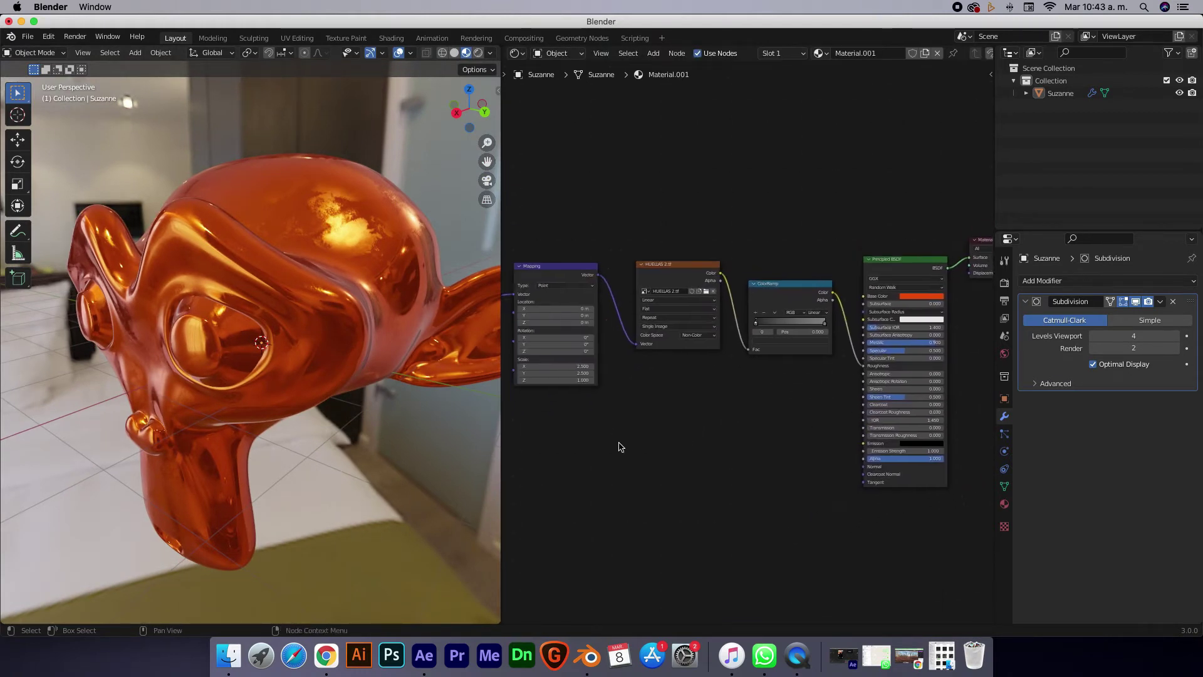
scroll(658, 444, "left", 5)
scroll(658, 444, "left", 4)
scroll(658, 444, "left", 2)
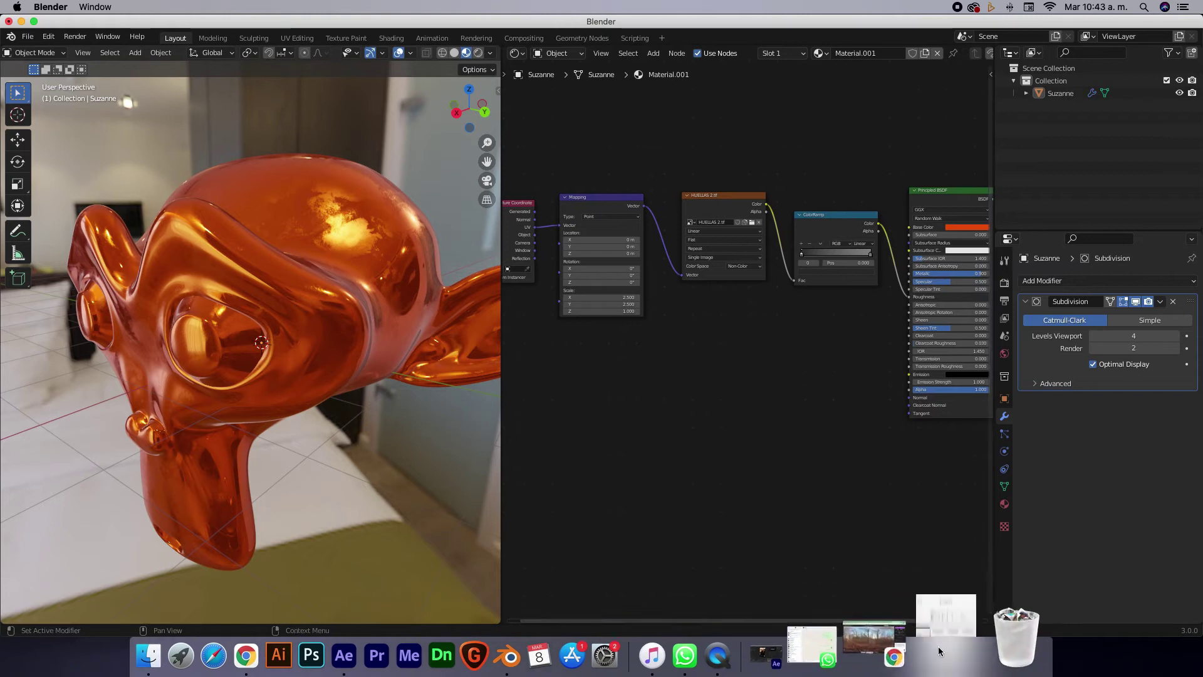
- Drag PINTURA.tif from the texture folder into an Image Texture node below the fingerprint texture
left_click(227, 655)
scroll(307, 344, "down", 5)
left_click_drag(403, 363, 715, 350)
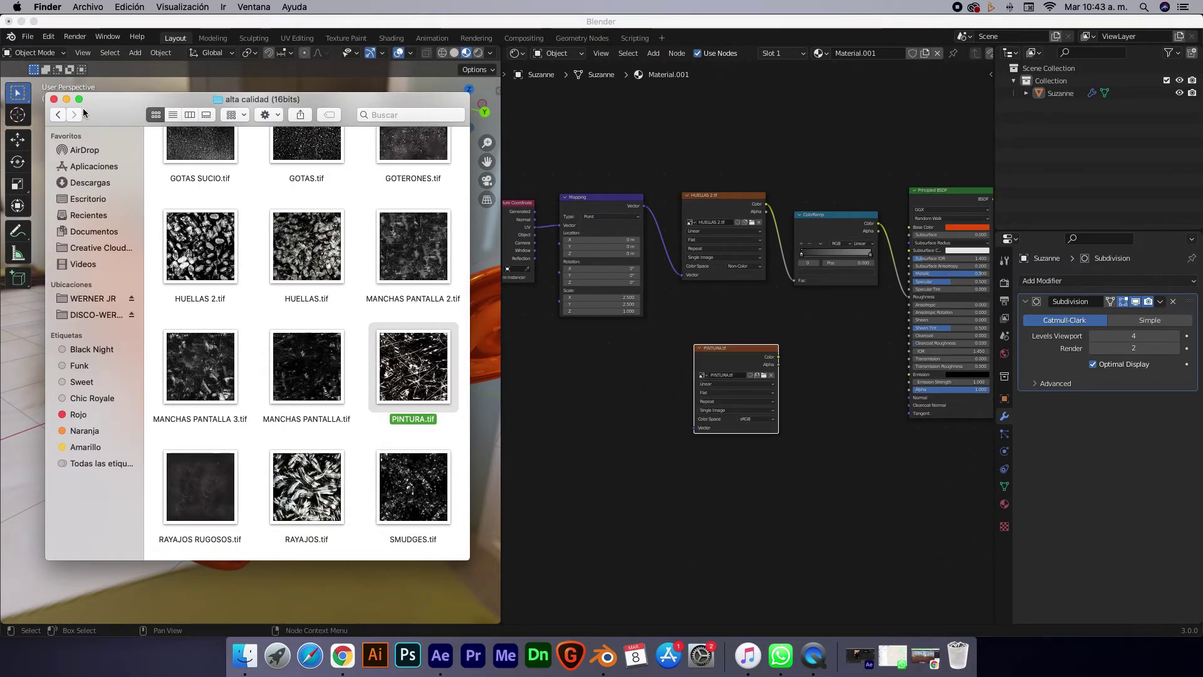
left_click(730, 319)
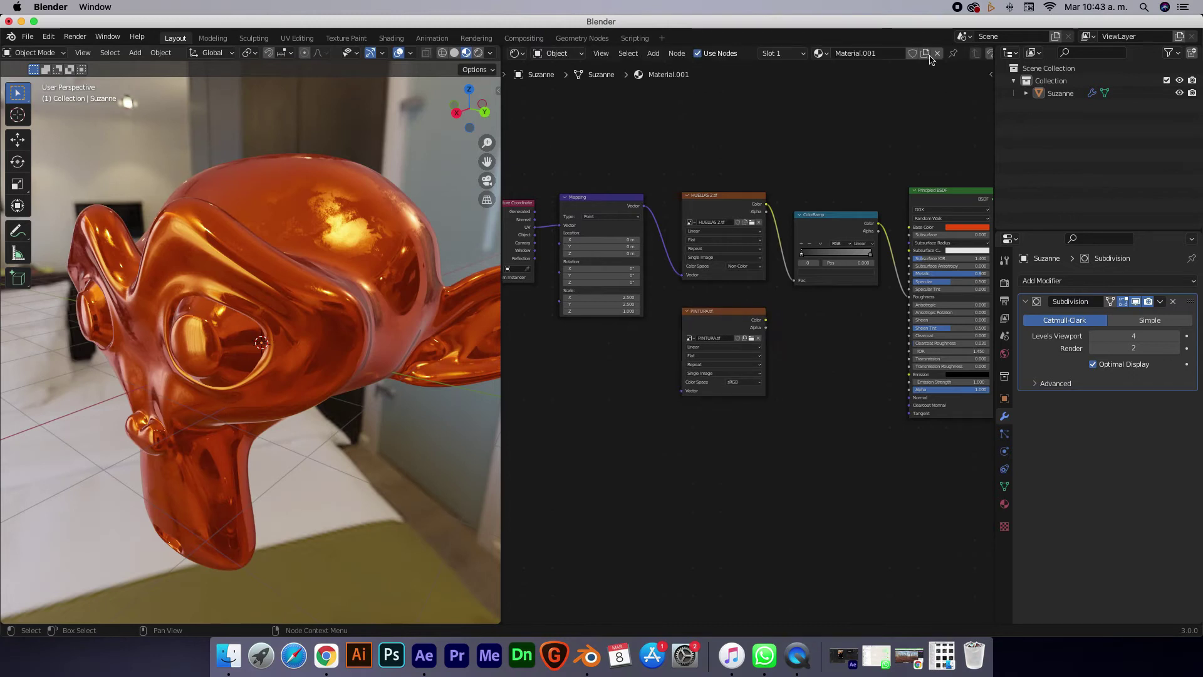
scroll(649, 368, "down", 3)
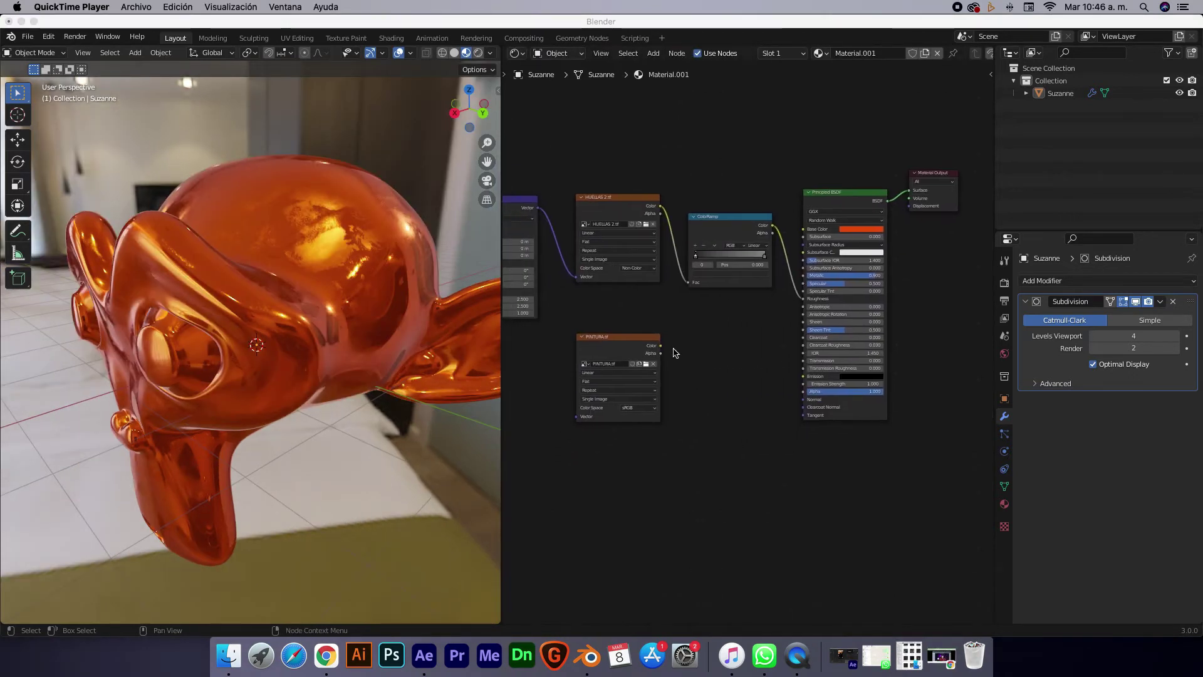
left_click(647, 341)
- Add a Bump node, wiring PINTURA Color to its Height and its Normal to Principled BSDF Normal
scroll(696, 342, "up", 1)
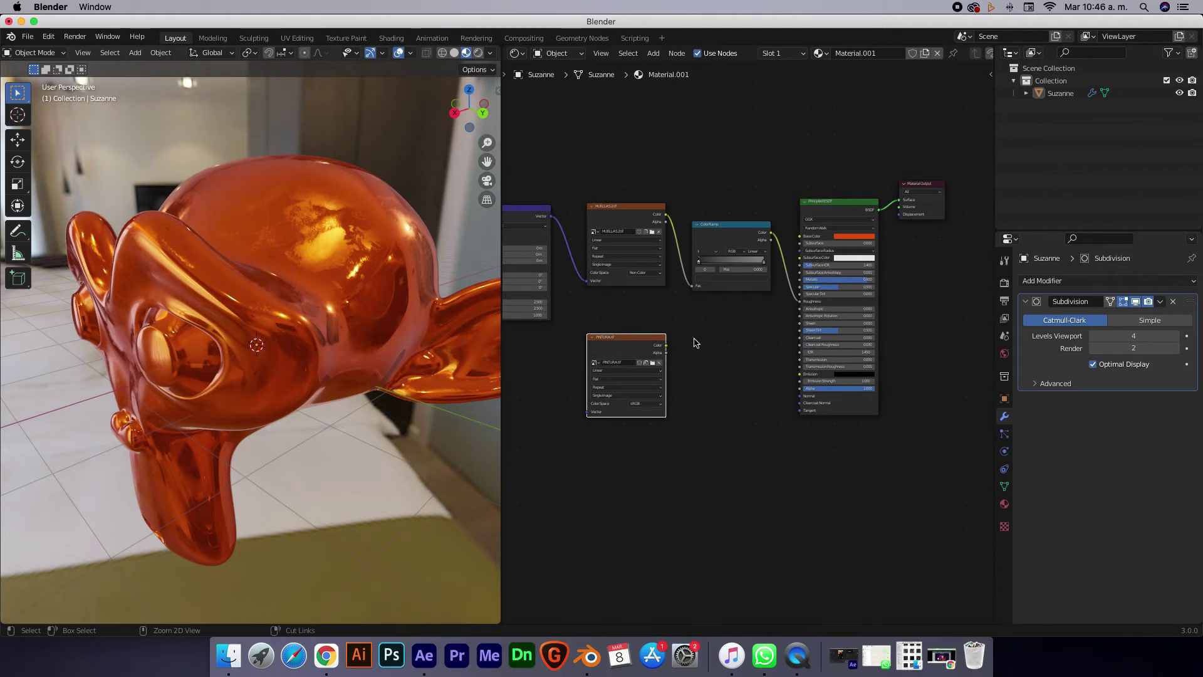
key("shift+a")
left_click(696, 341)
type("bu")
key("Return")
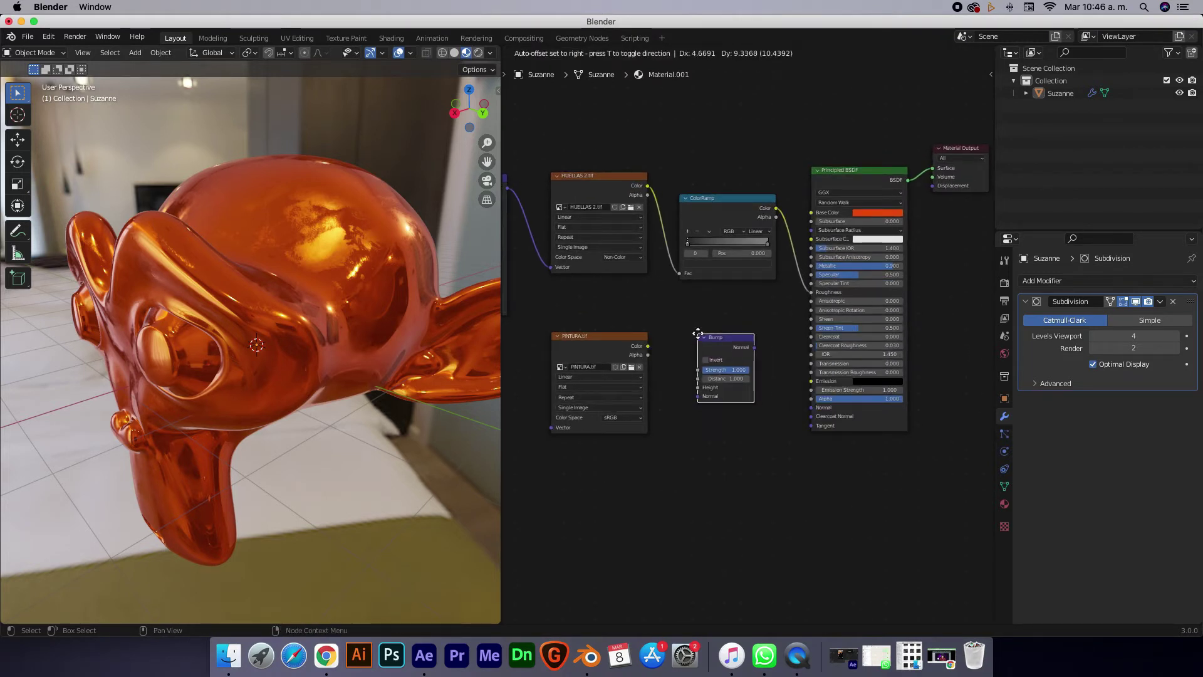
left_click(698, 332)
left_click_drag(648, 346, 701, 390)
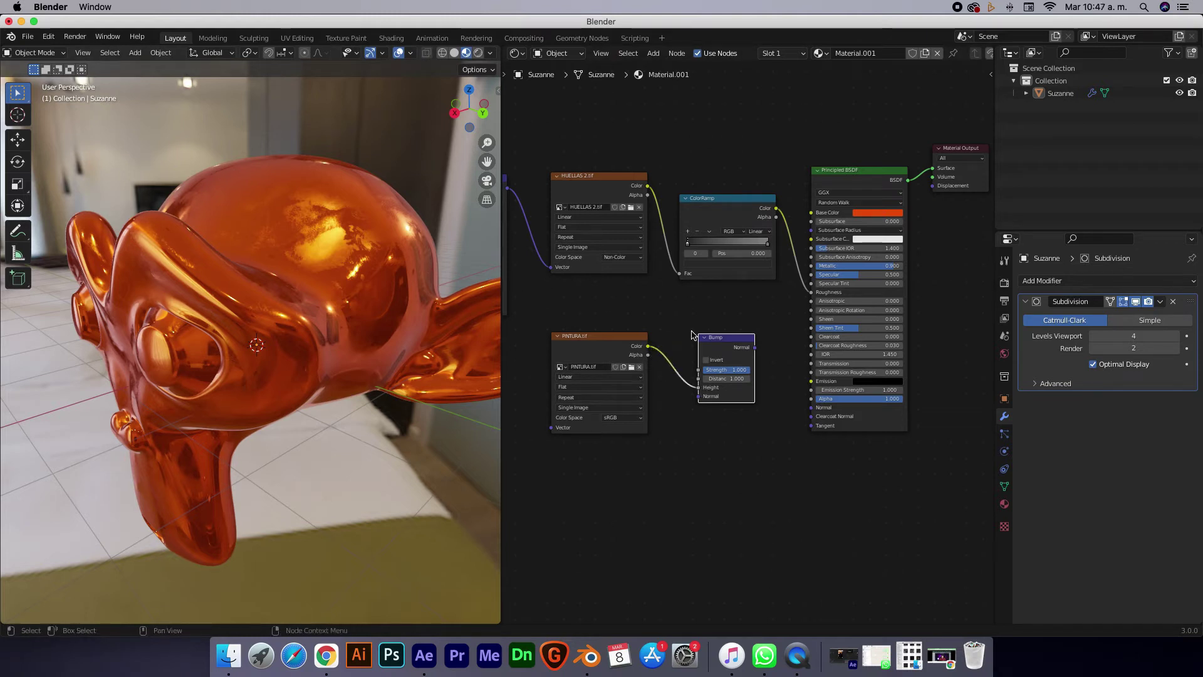
left_click_drag(755, 348, 810, 407)
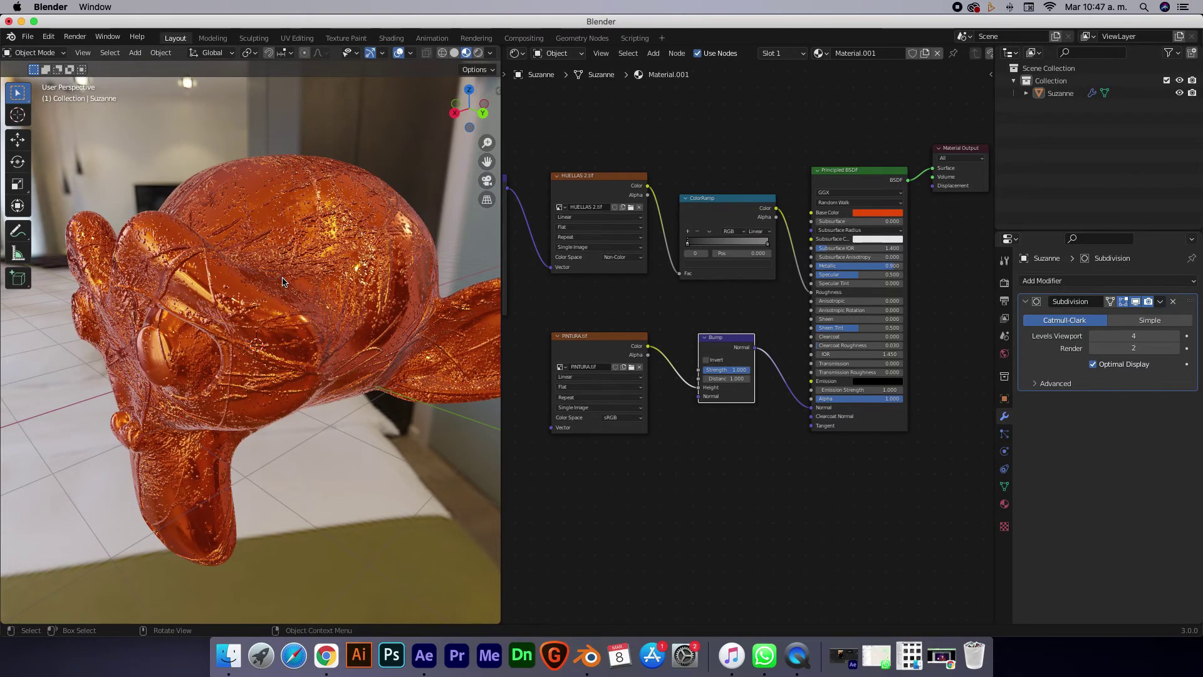
- Enable Invert on the Bump node so the scratches press inward
scroll(294, 280, "up", 5, "ctrl")
scroll(295, 280, "left", 10)
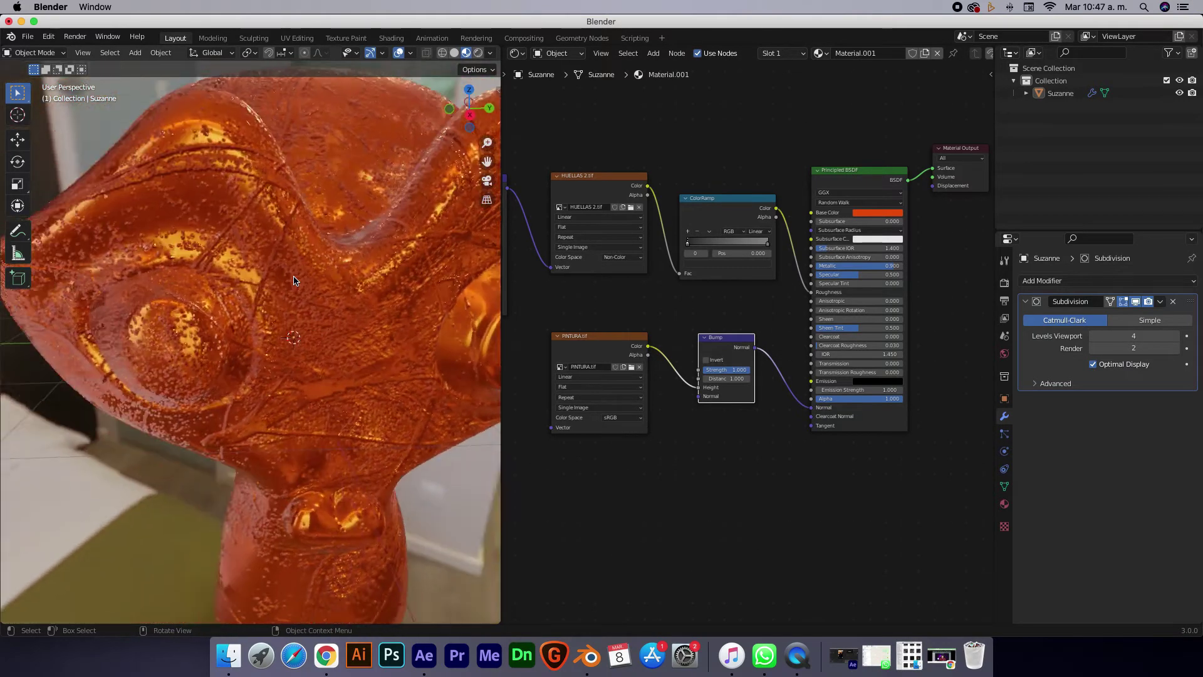
scroll(295, 280, "left", 5)
scroll(295, 280, "left", 5)
scroll(294, 280, "left", 5)
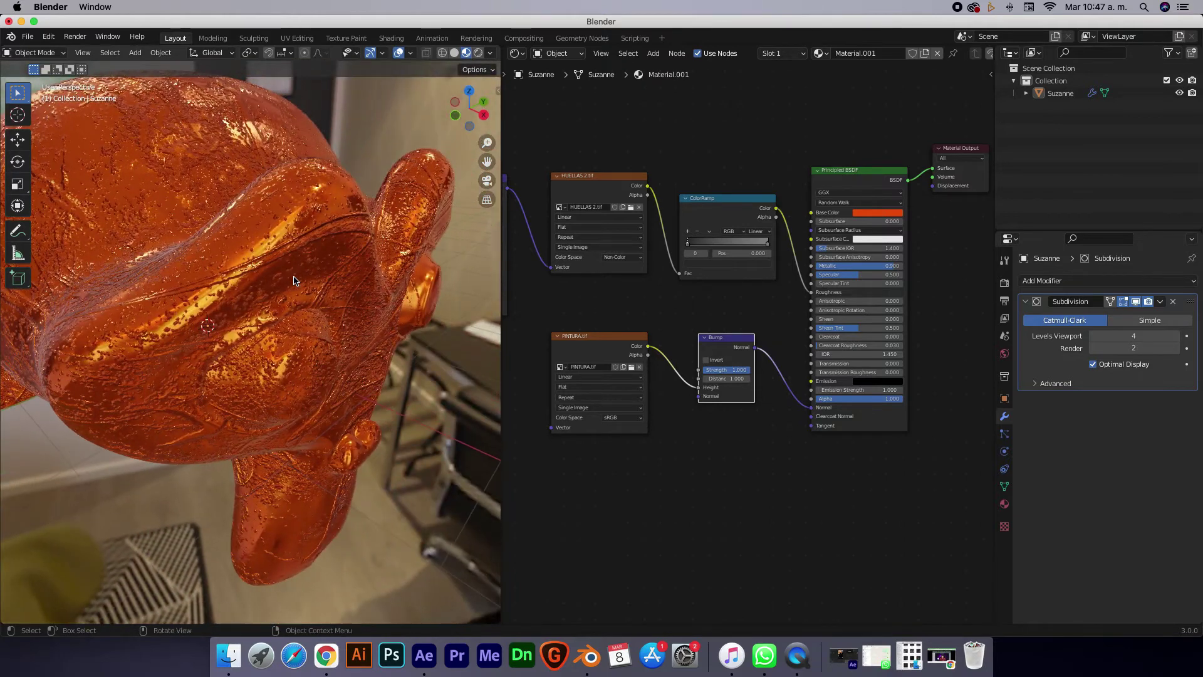
scroll(295, 280, "left", 5)
scroll(294, 280, "left", 5)
scroll(295, 280, "left", 5)
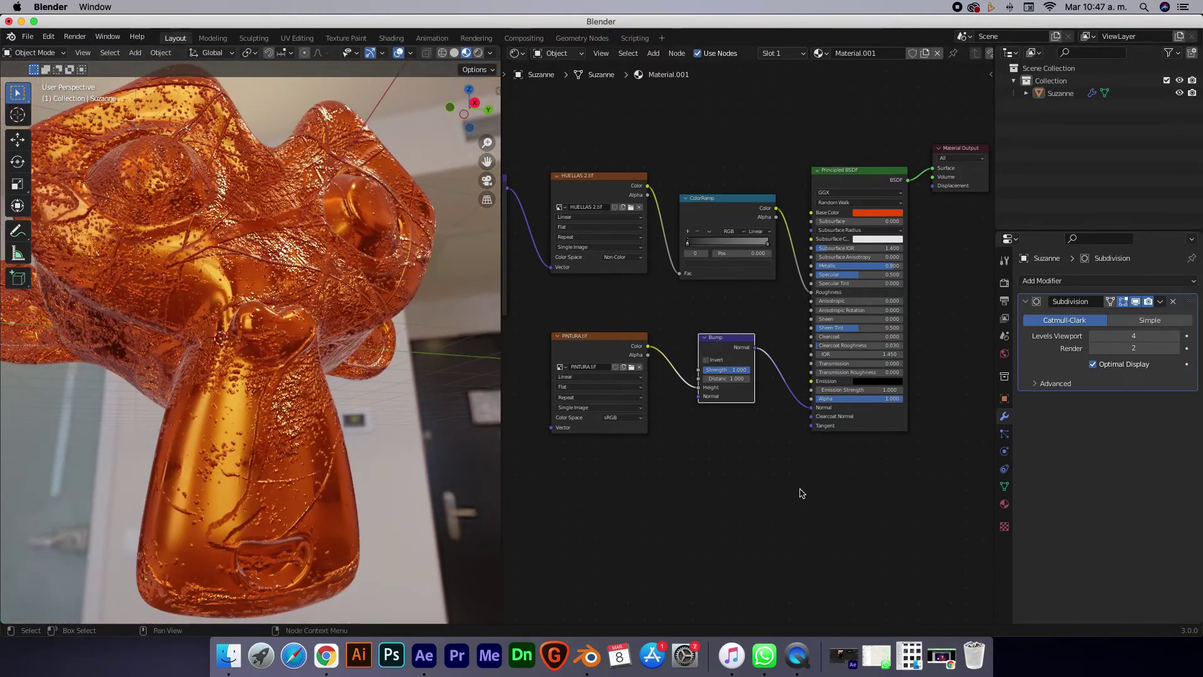
left_click(708, 361)
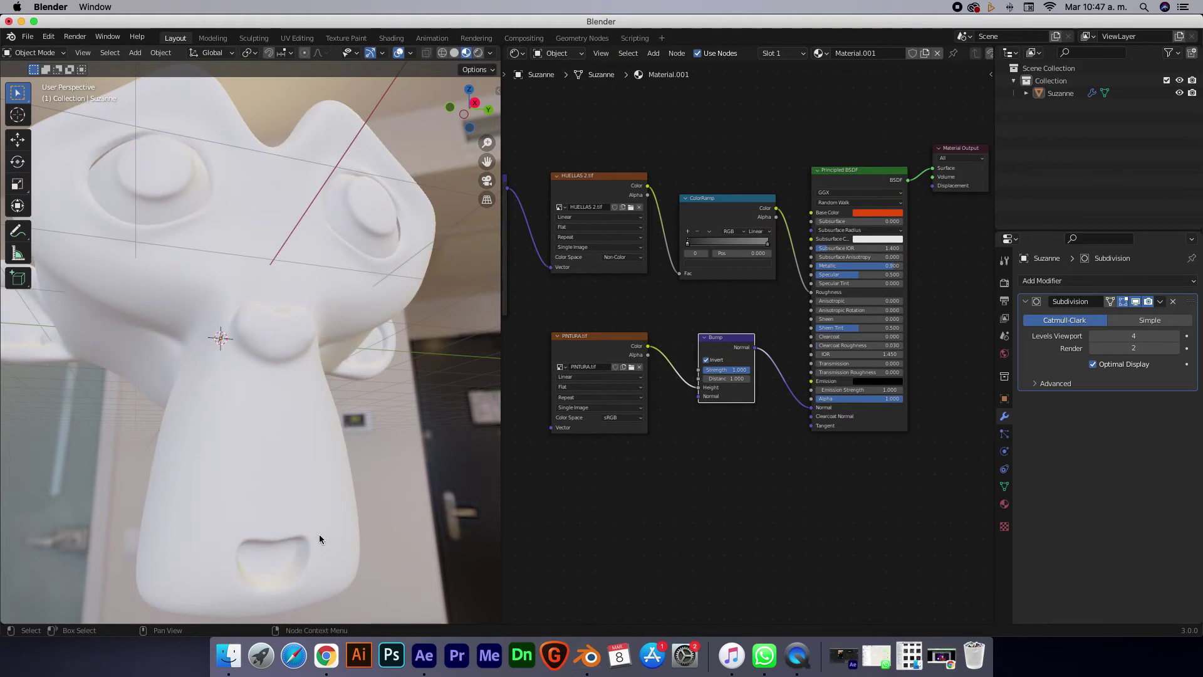
- Set PINTURA.tif's Color Space to Non-Color
scroll(379, 353, "left", 5)
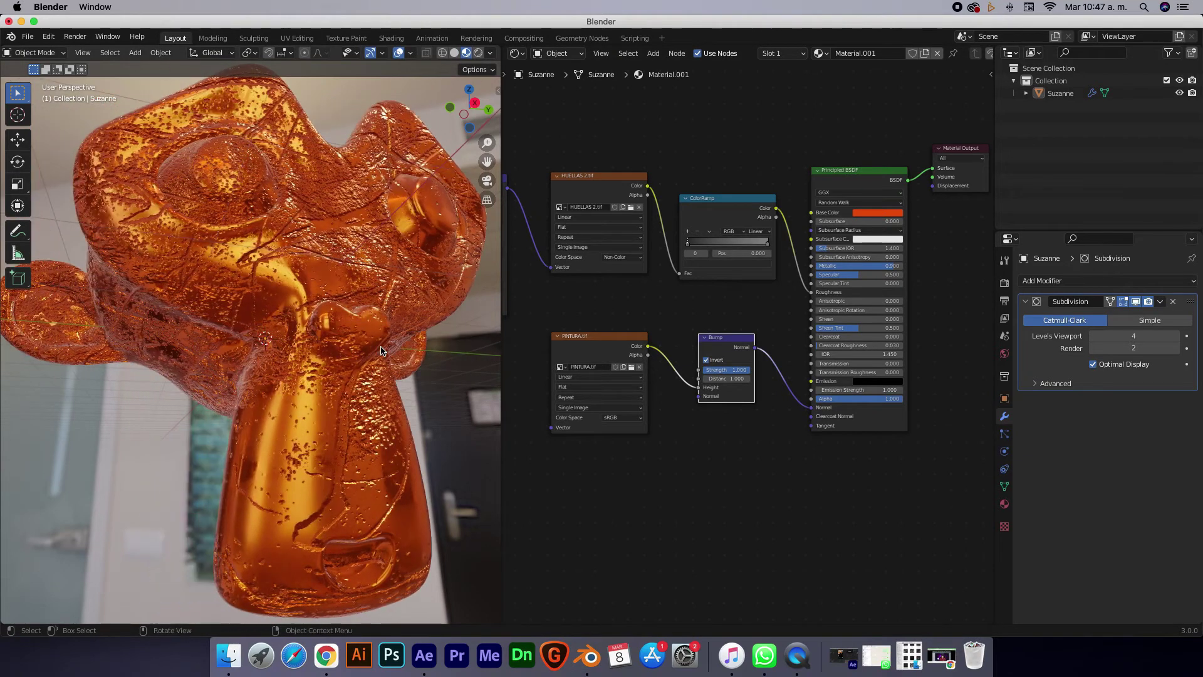
scroll(381, 347, "left", 5)
scroll(378, 345, "left", 5)
scroll(378, 345, "left", 5)
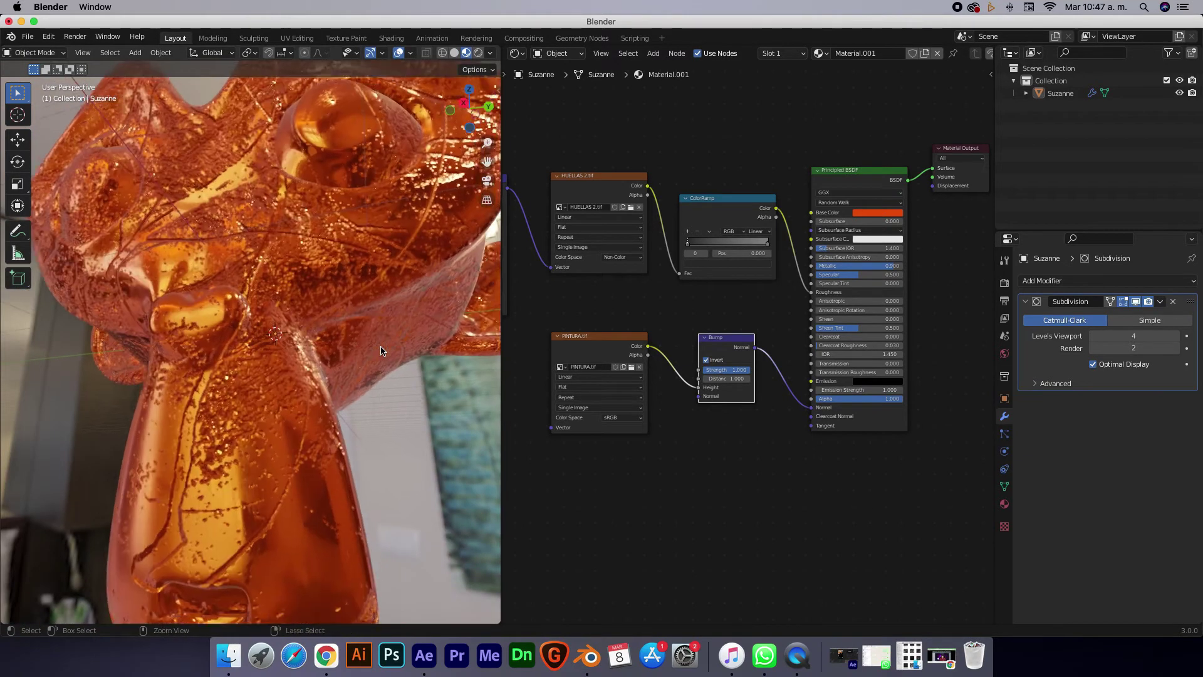
scroll(379, 345, "left", 5)
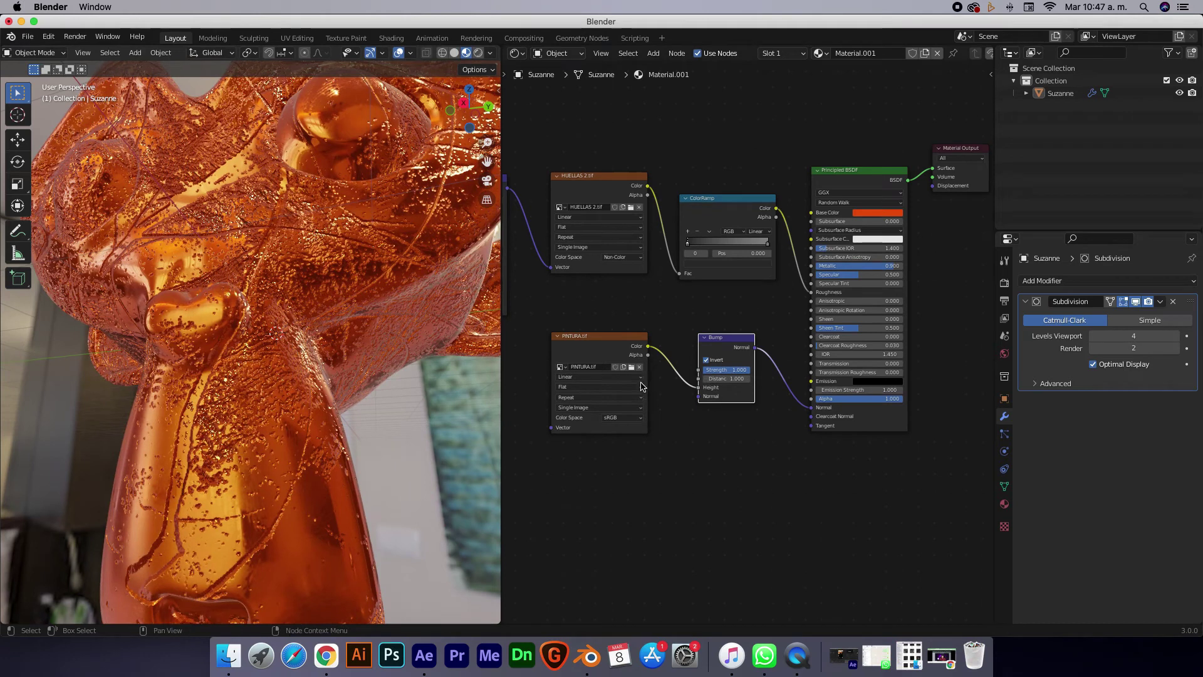
left_click(616, 419)
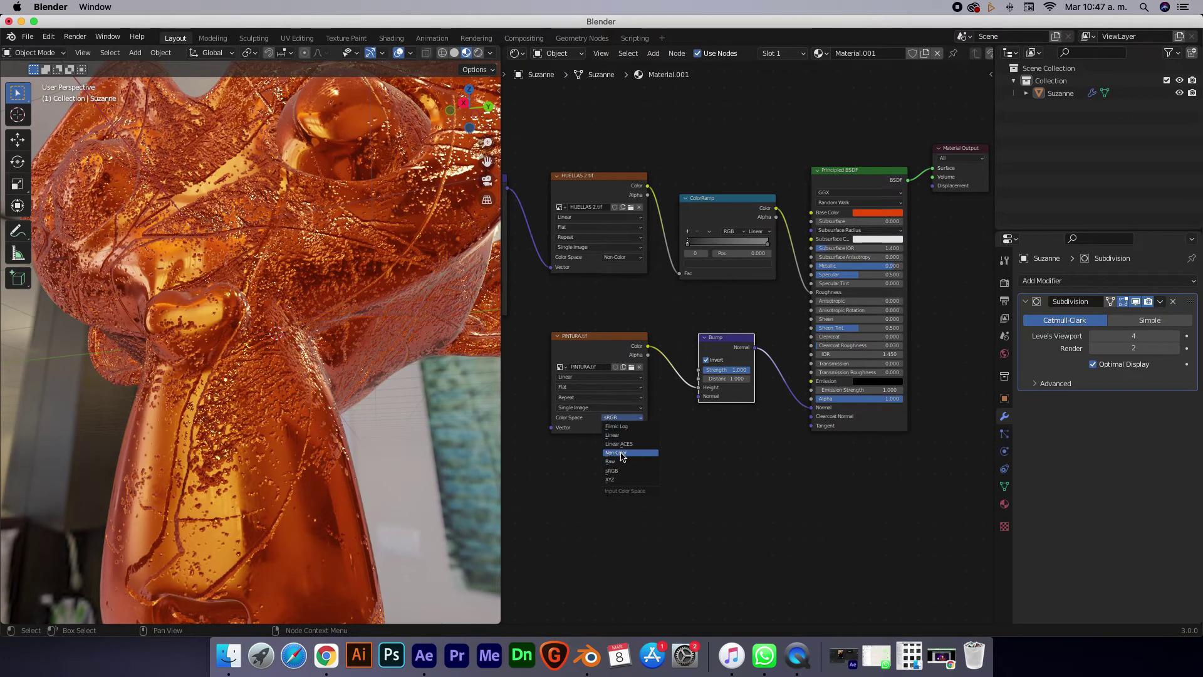
left_click(620, 456)
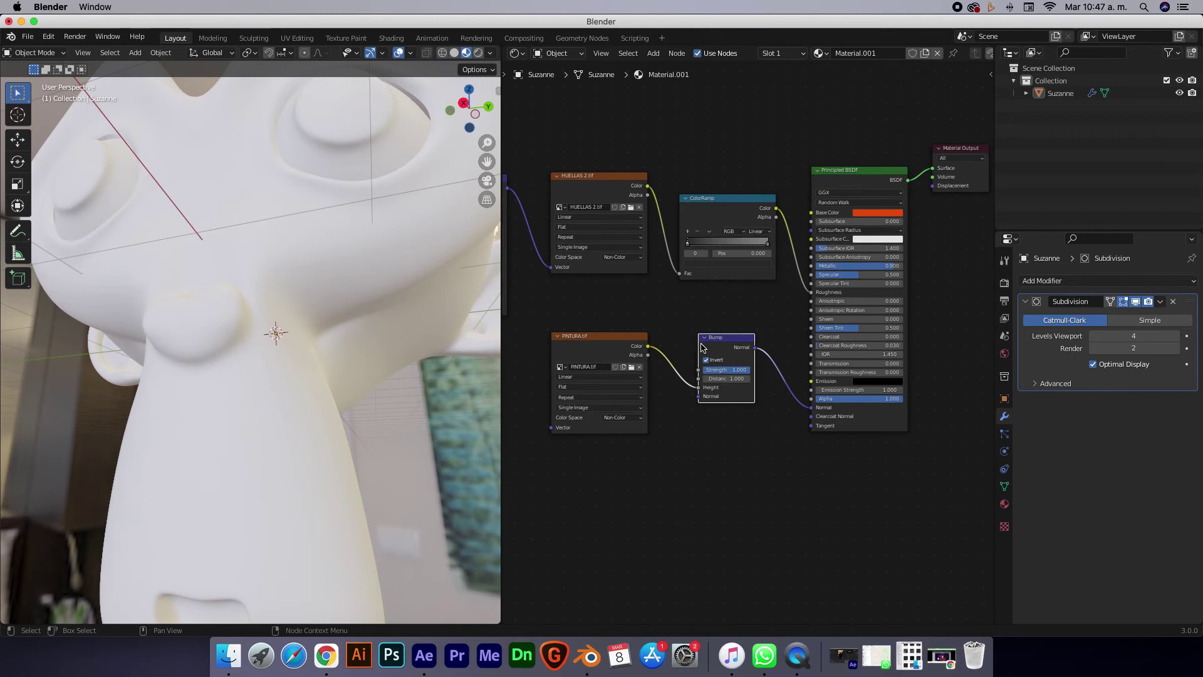
- Duplicate the ColorRamp and insert the copy on the PINTURA.tif–Bump link
scroll(708, 345, "left", 5)
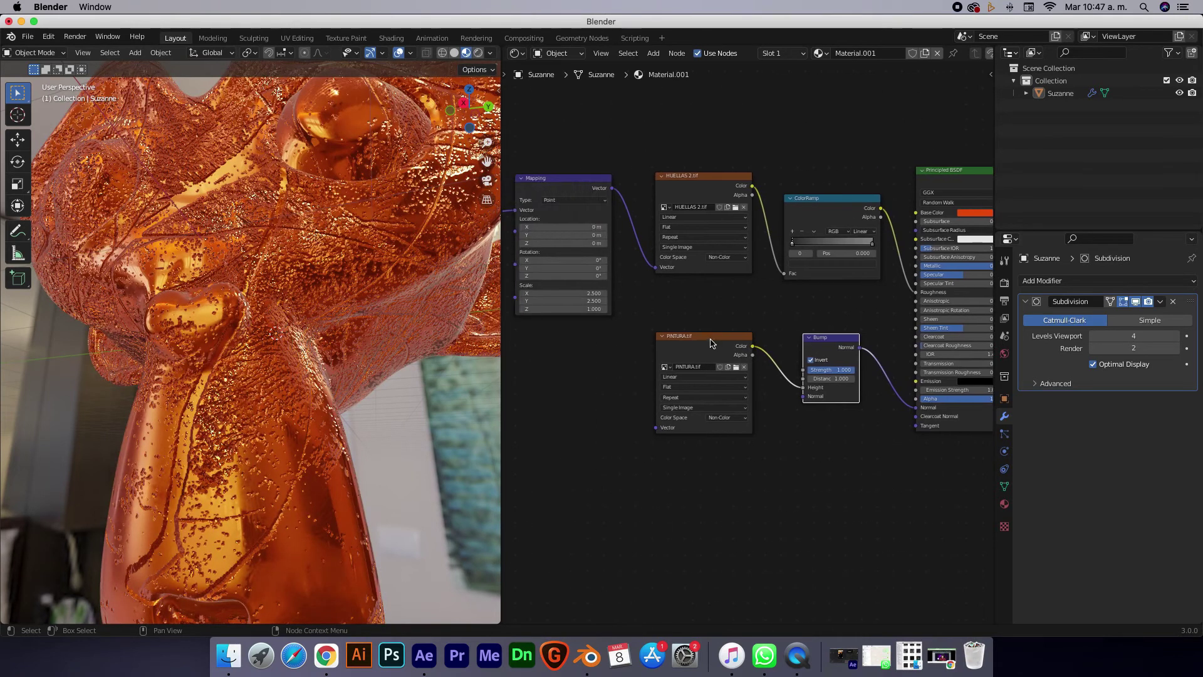
left_click_drag(711, 343, 646, 409)
left_click(827, 199)
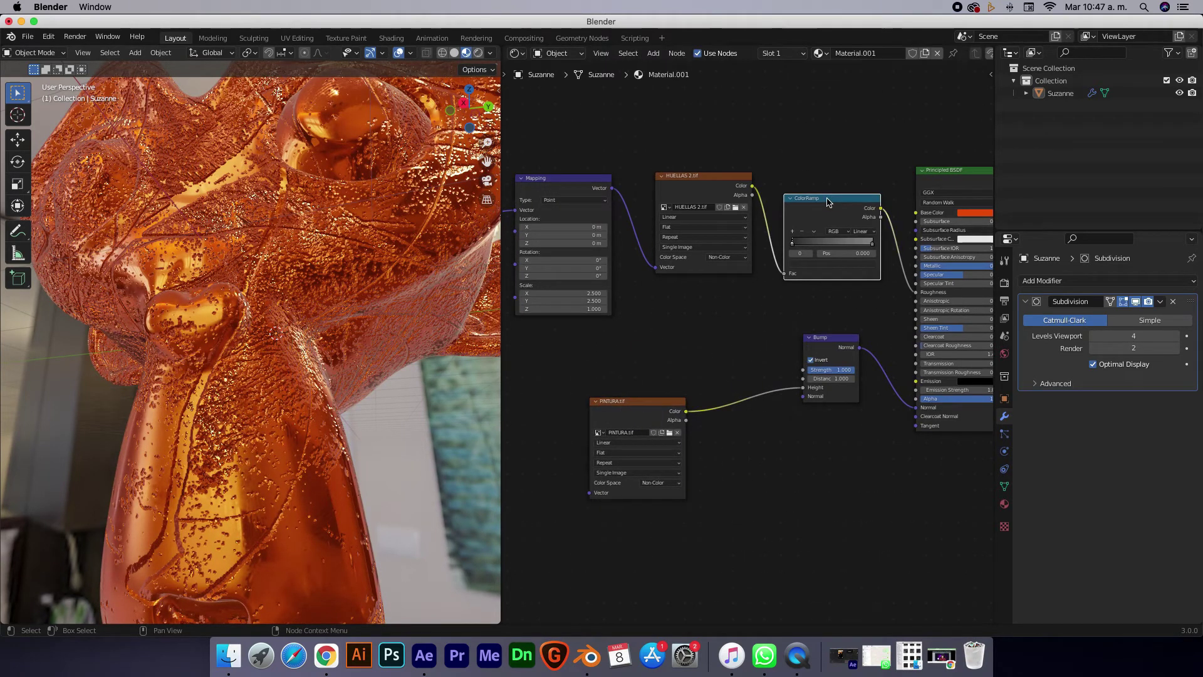
key("shift+d")
left_click(761, 372)
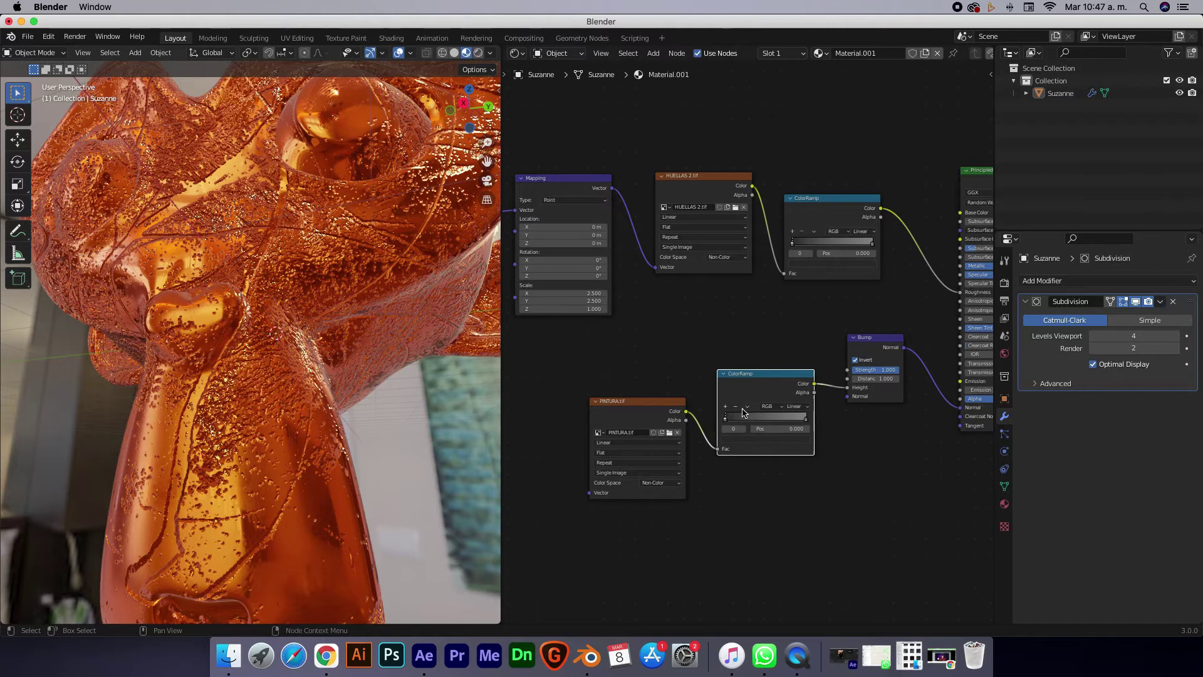
- Narrow the scratch ramp's stops to about 0.336 and 0.805 for fewer bumps
middle_click_drag(740, 418, 744, 412, "ctrl")
scroll(744, 412, "up", 3)
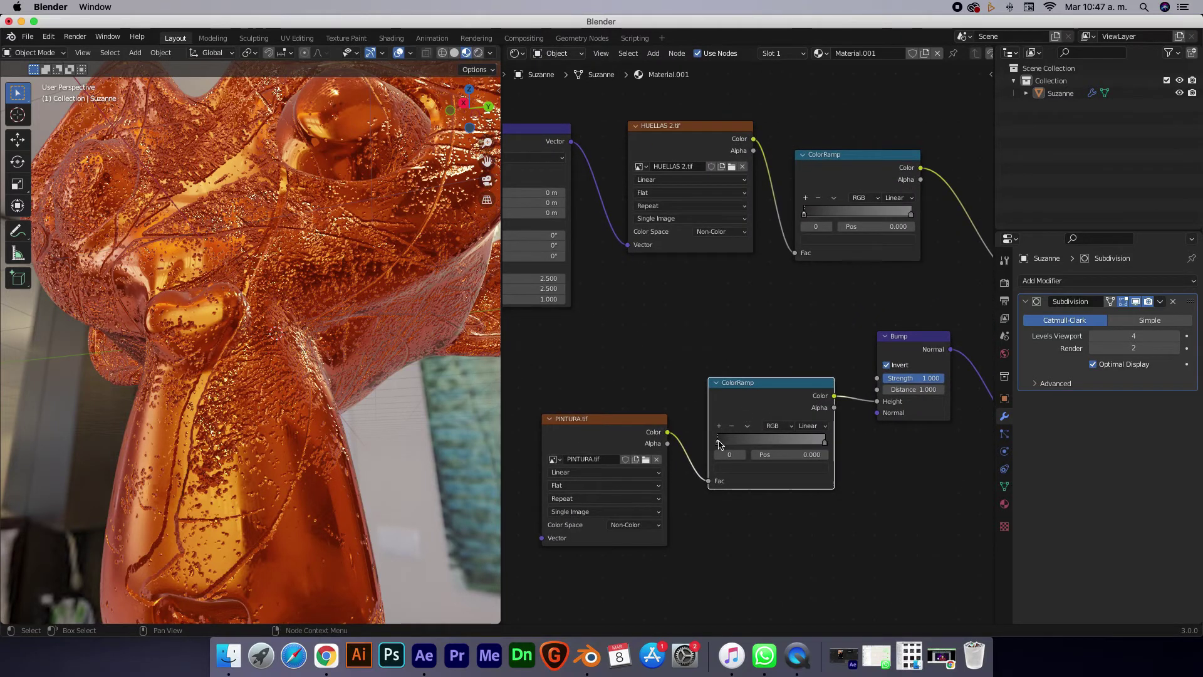
mouse_move(718, 446)
left_mouse_down()
mouse_move(810, 445)
mouse_move(745, 446)
mouse_move(782, 443)
left_mouse_up()
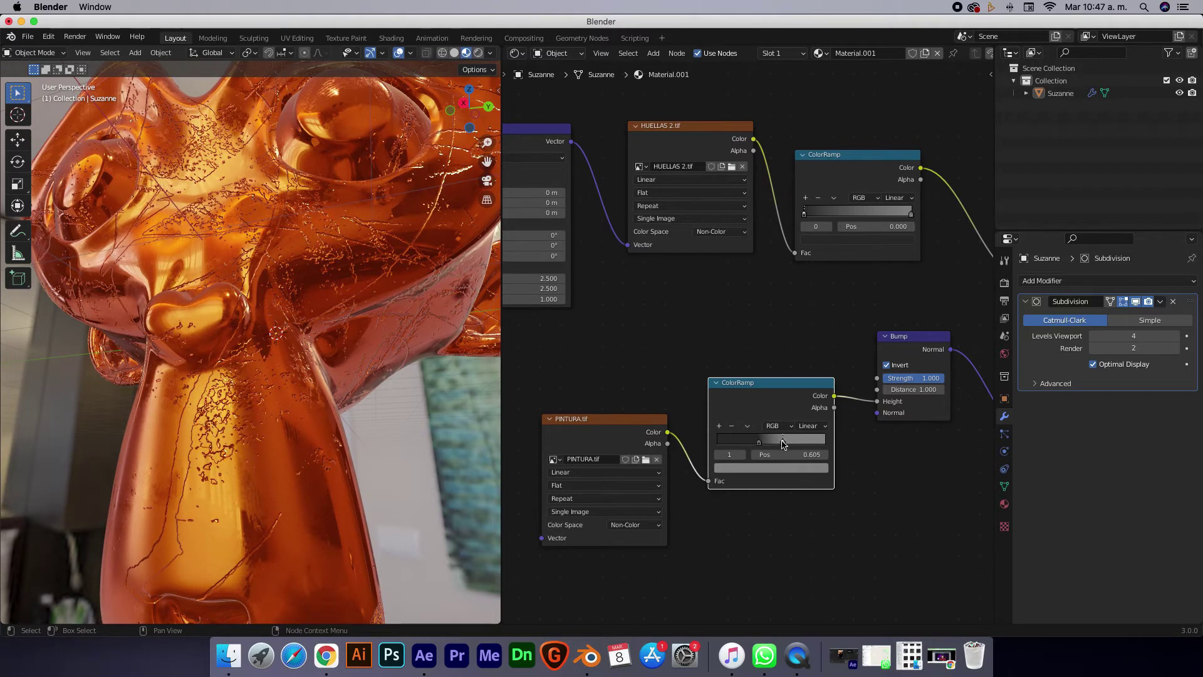
- Raise the scratch ramp's dark stop Value to a grey of about 0.409
scroll(298, 300, "up", 5)
scroll(299, 299, "up", 5)
scroll(298, 299, "up", 5)
scroll(298, 300, "up", 5)
scroll(299, 299, "up", 5)
scroll(298, 299, "up", 5)
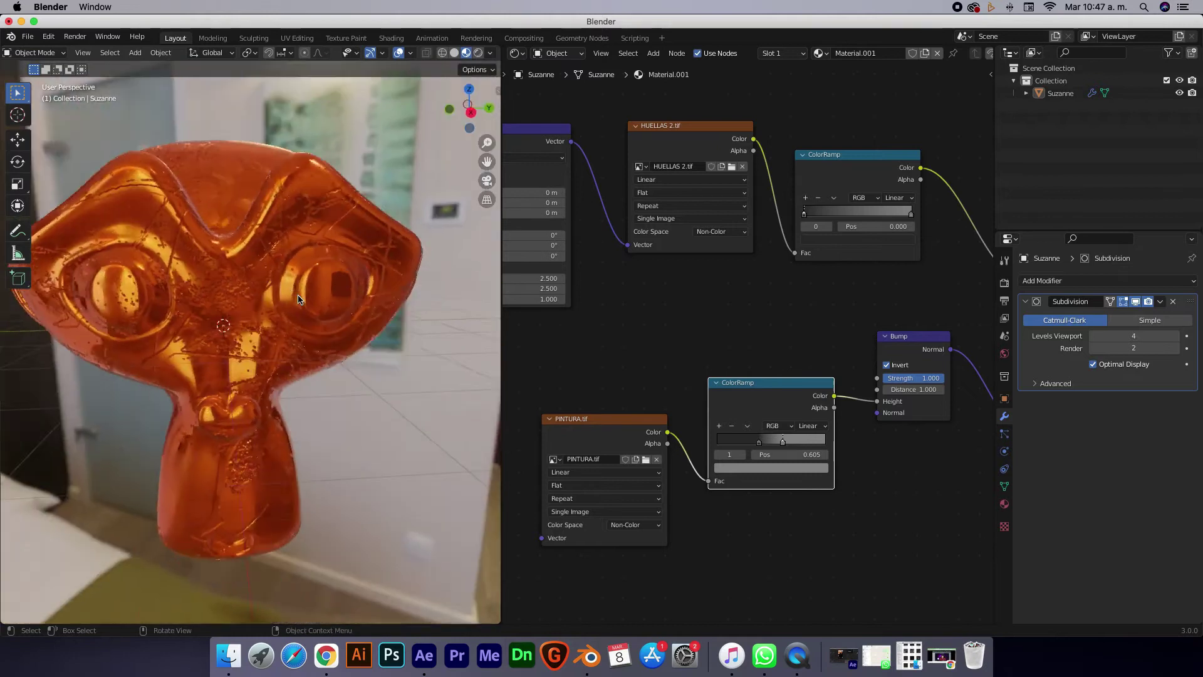
scroll(298, 300, "up", 3)
scroll(298, 299, "up", 3)
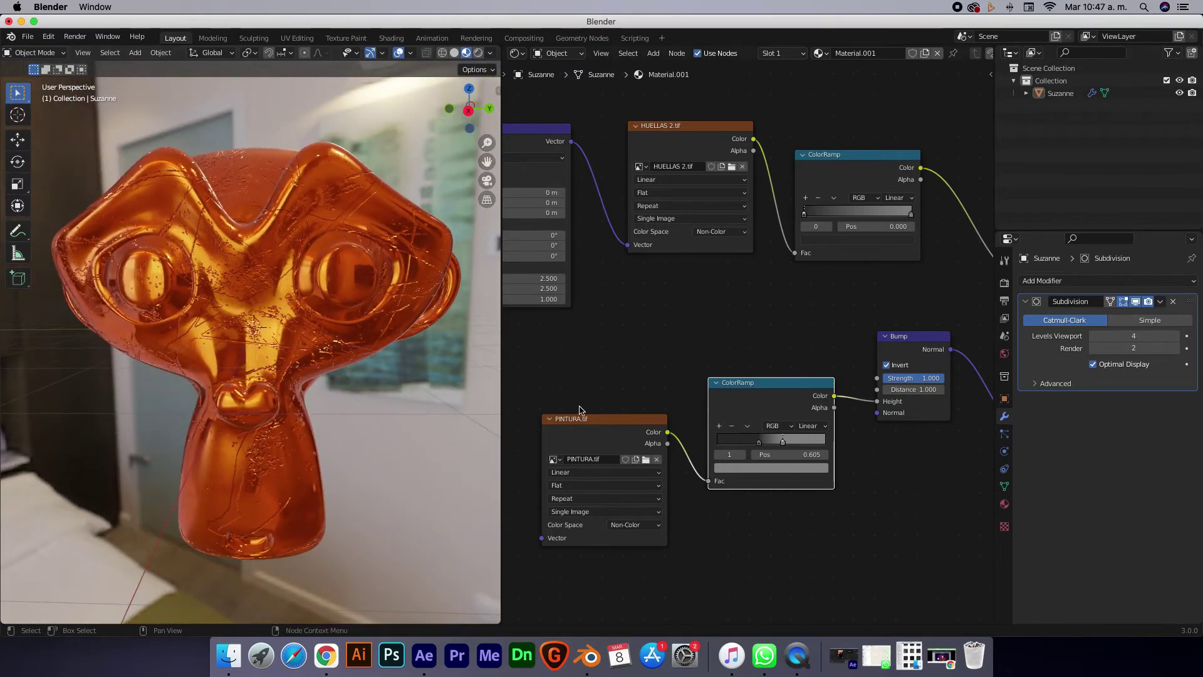
left_click(759, 443)
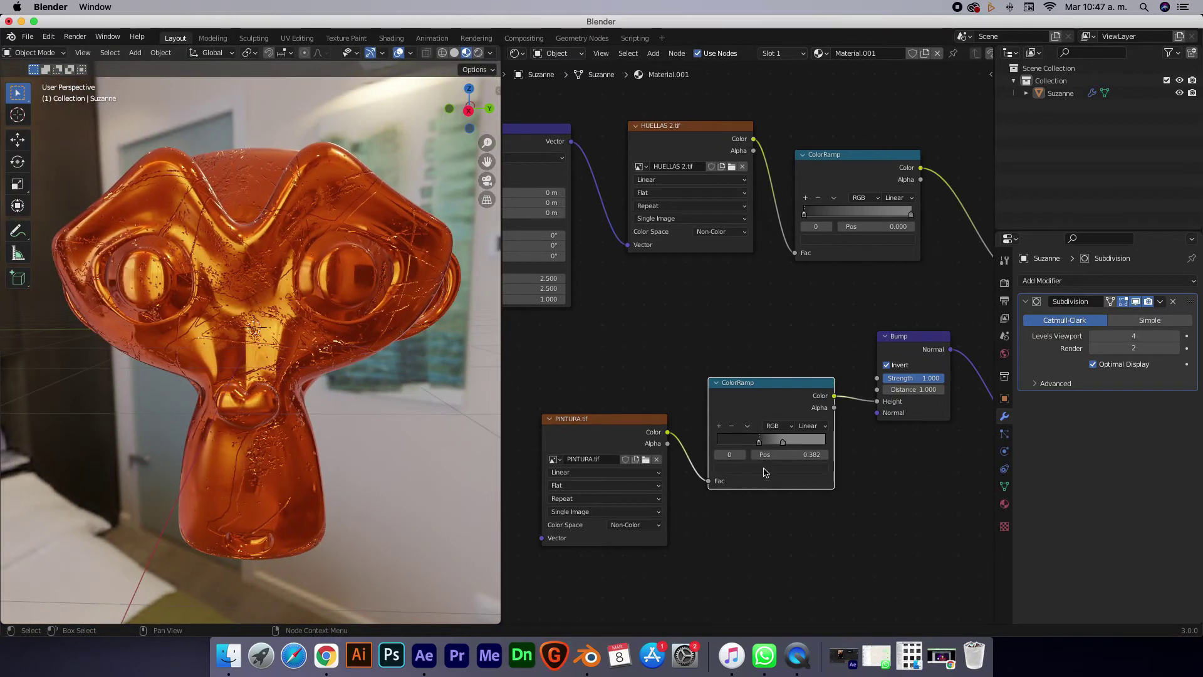
left_click(764, 470)
mouse_move(806, 385)
left_mouse_down()
mouse_move(804, 341)
mouse_move(805, 362)
left_mouse_up()
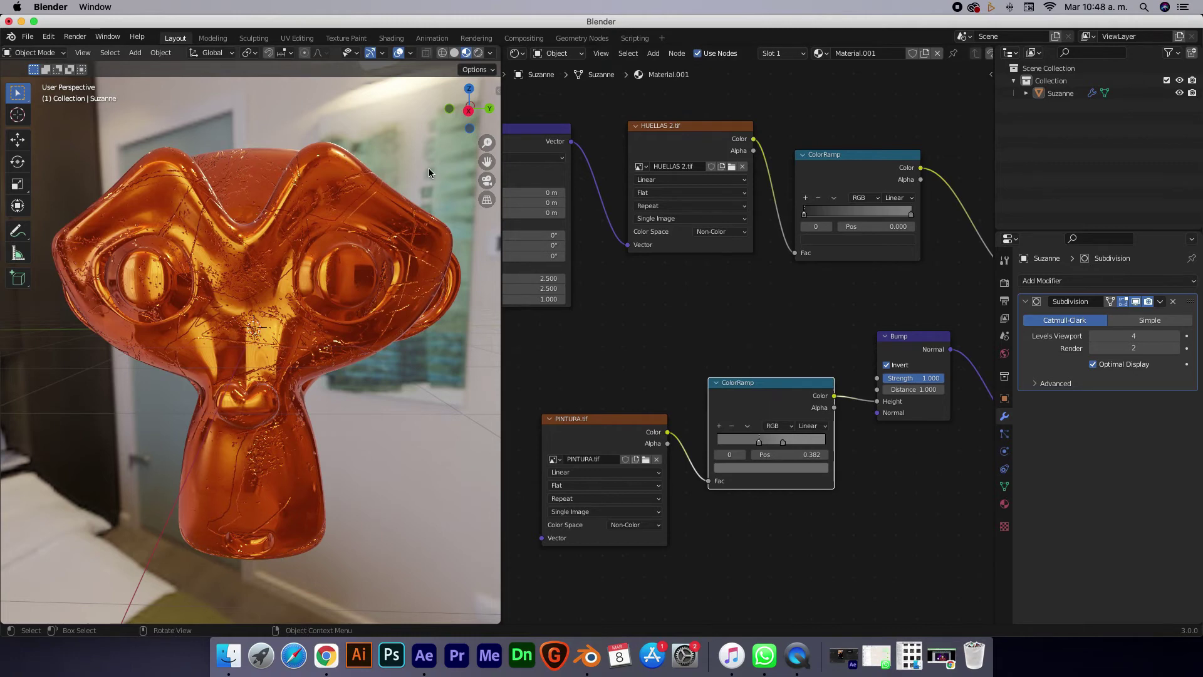
scroll(428, 168, "down", 5)
scroll(428, 168, "down", 5)
middle_click_drag(429, 168, 360, 202)
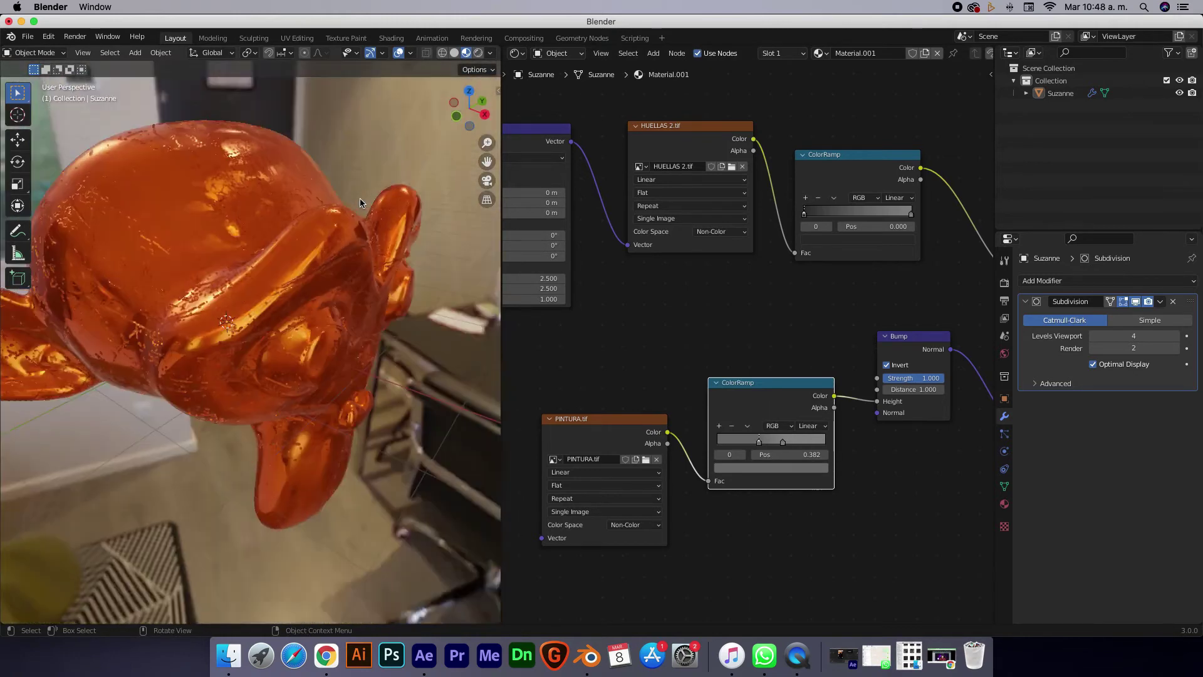
scroll(360, 202, "up", 5)
scroll(360, 202, "down", 5)
scroll(361, 203, "right", 3)
middle_click_drag(360, 202, 369, 177)
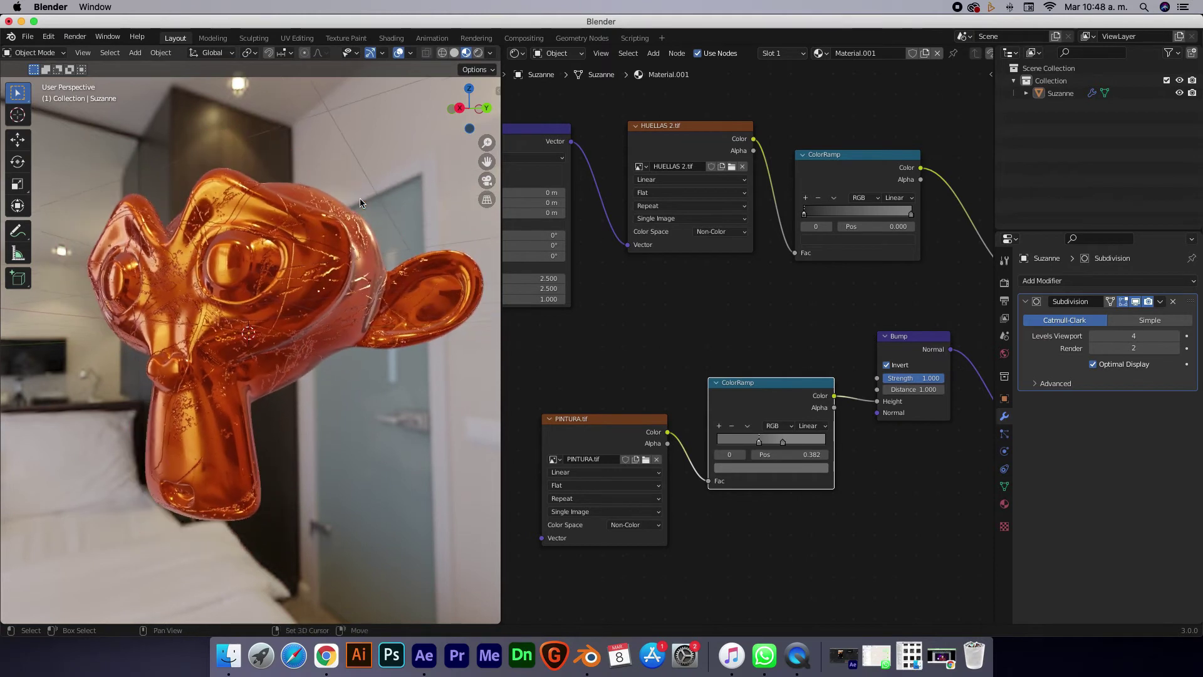
scroll(772, 362, "down", 4)
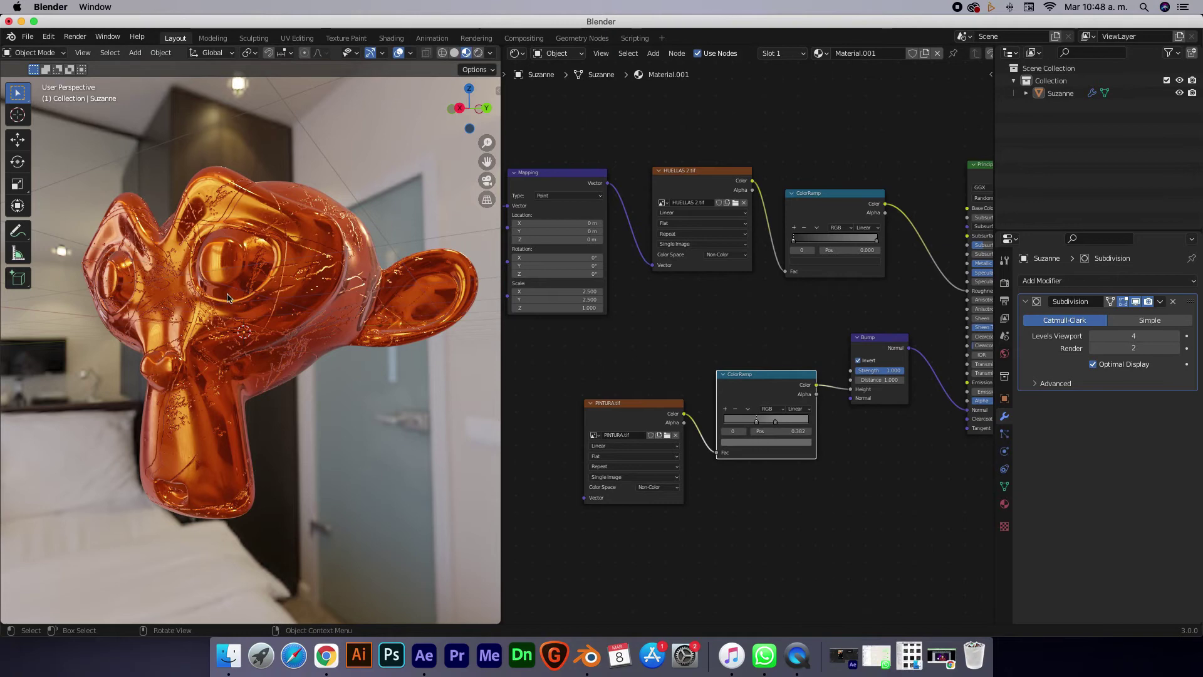
scroll(214, 296, "down", 3)
scroll(214, 295, "down", 3)
scroll(213, 295, "down", 3)
scroll(214, 296, "left", 3)
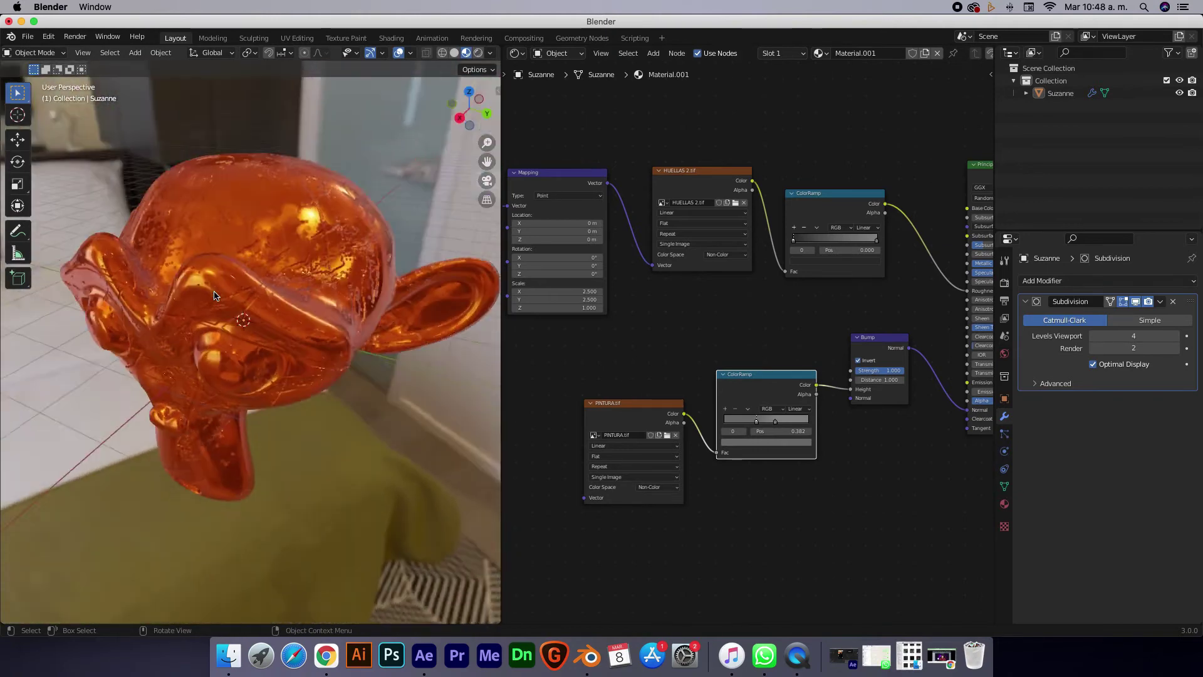
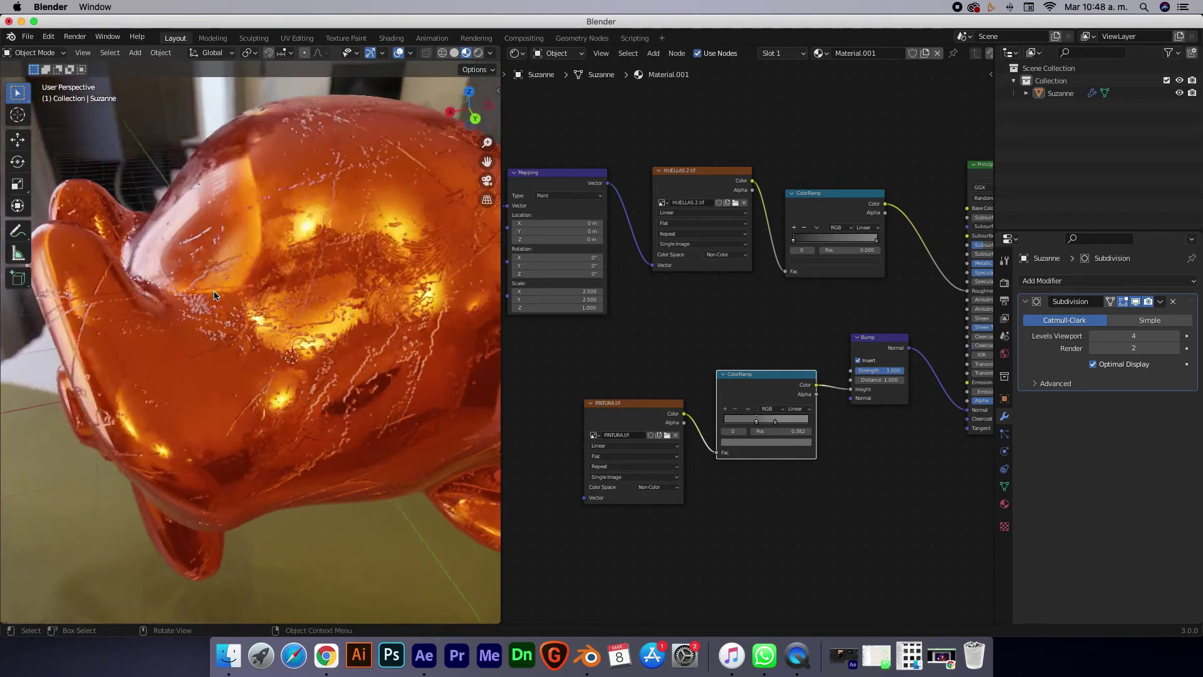
- Frame Suzanne and set the viewport shading to Rendered to preview the glossy orange material
scroll(213, 295, "up", 3)
scroll(213, 294, "up", 3)
scroll(214, 296, "up", 3)
scroll(214, 295, "left", 3)
scroll(214, 295, "left", 3)
scroll(213, 296, "left", 3)
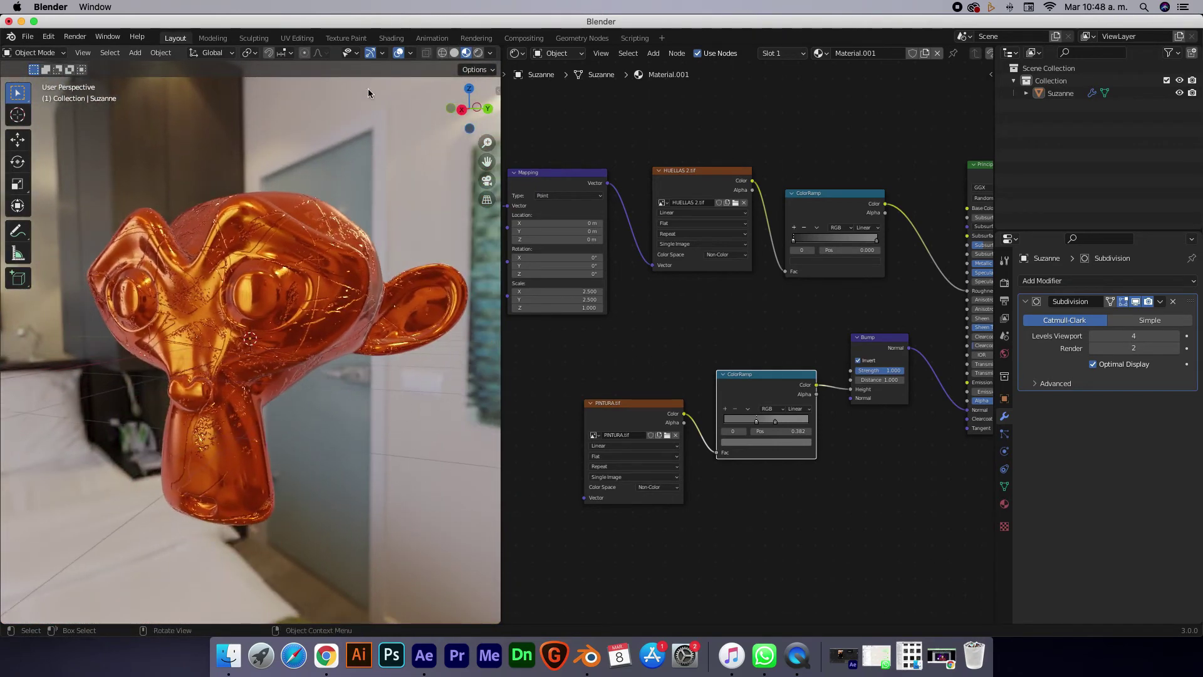
scroll(347, 219, "down", 3)
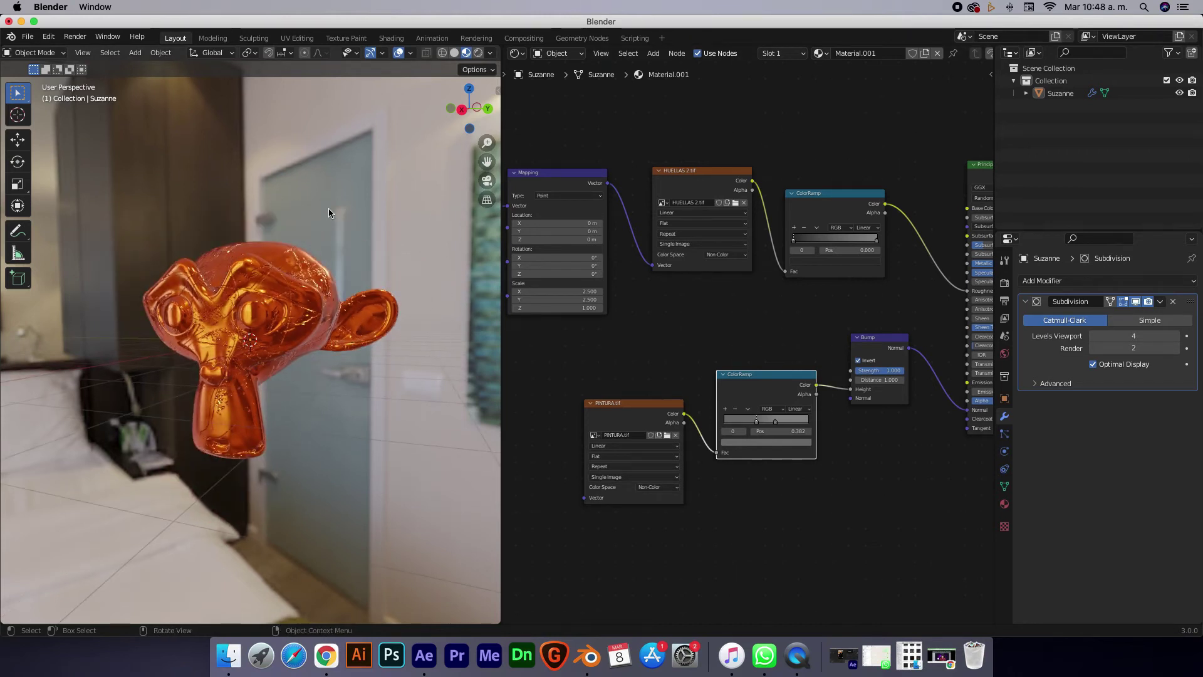
key("shift+a")
key("Escape")
key("z")
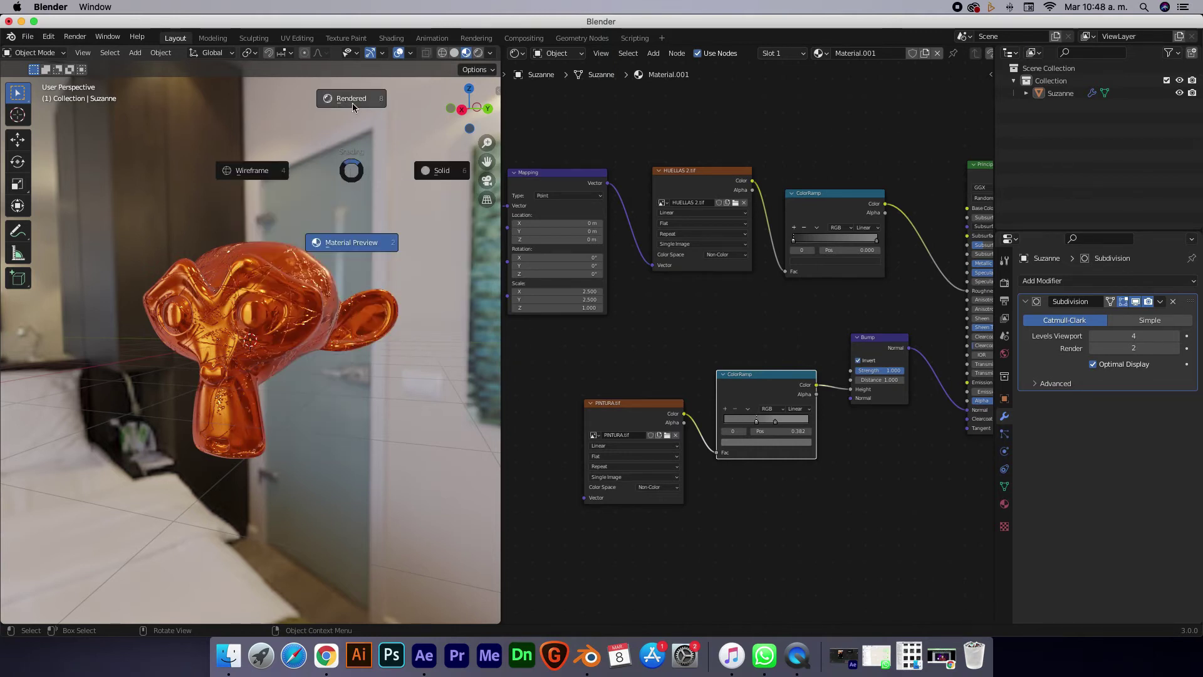
left_click(352, 103)
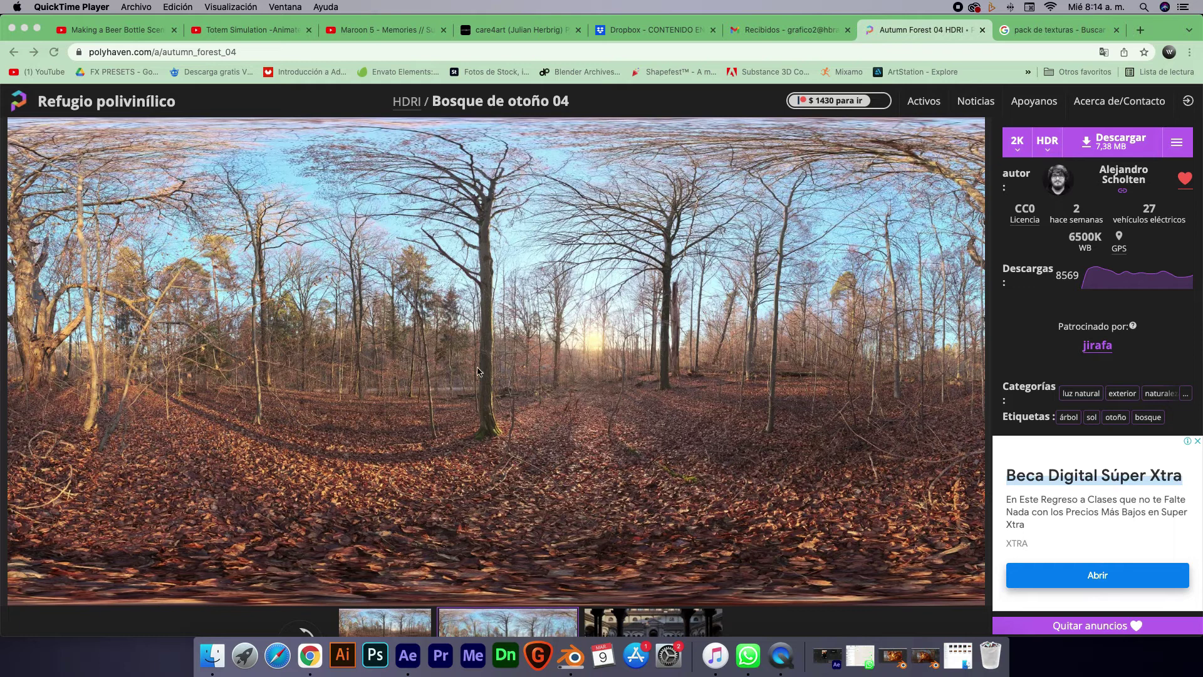
- Download Bosque de otoño 04 from Poly Haven at 2K resolution in HDR format
left_click(1016, 143)
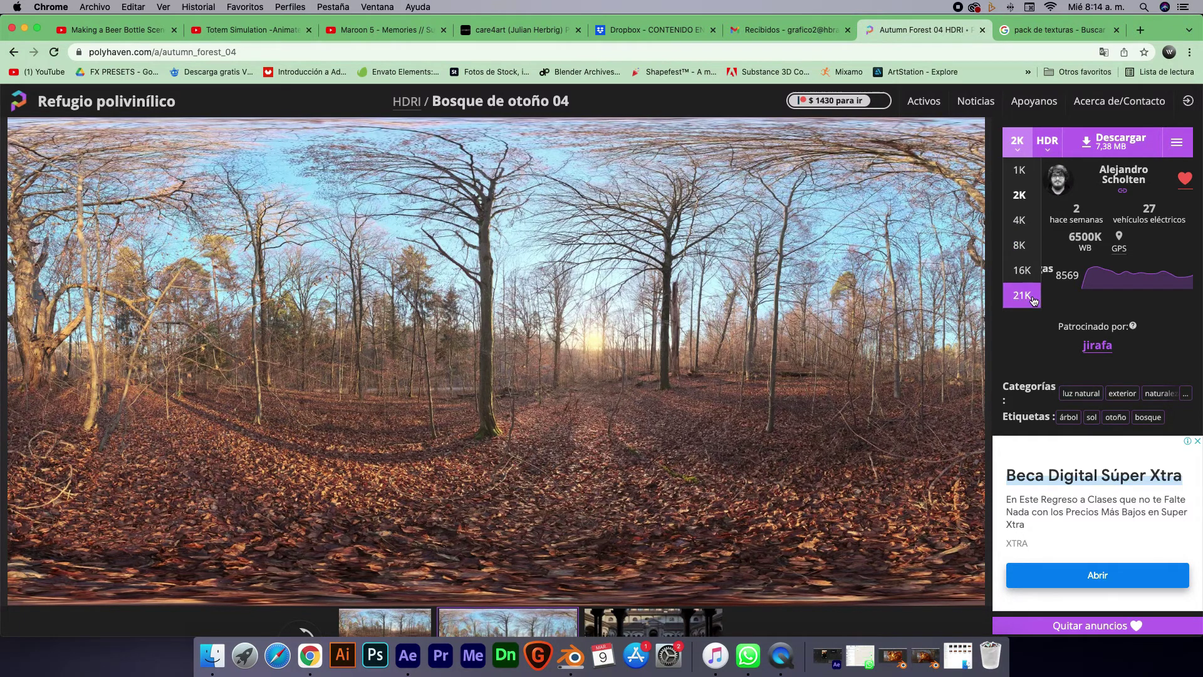
left_click(1028, 198)
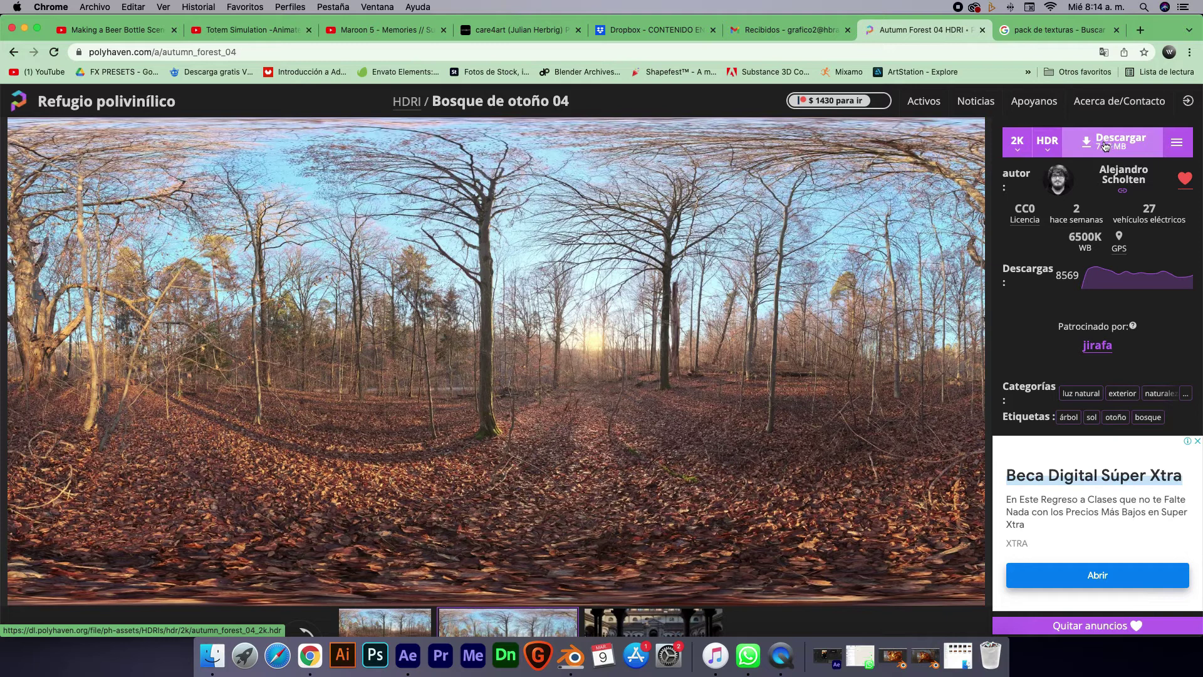
left_click(1106, 145)
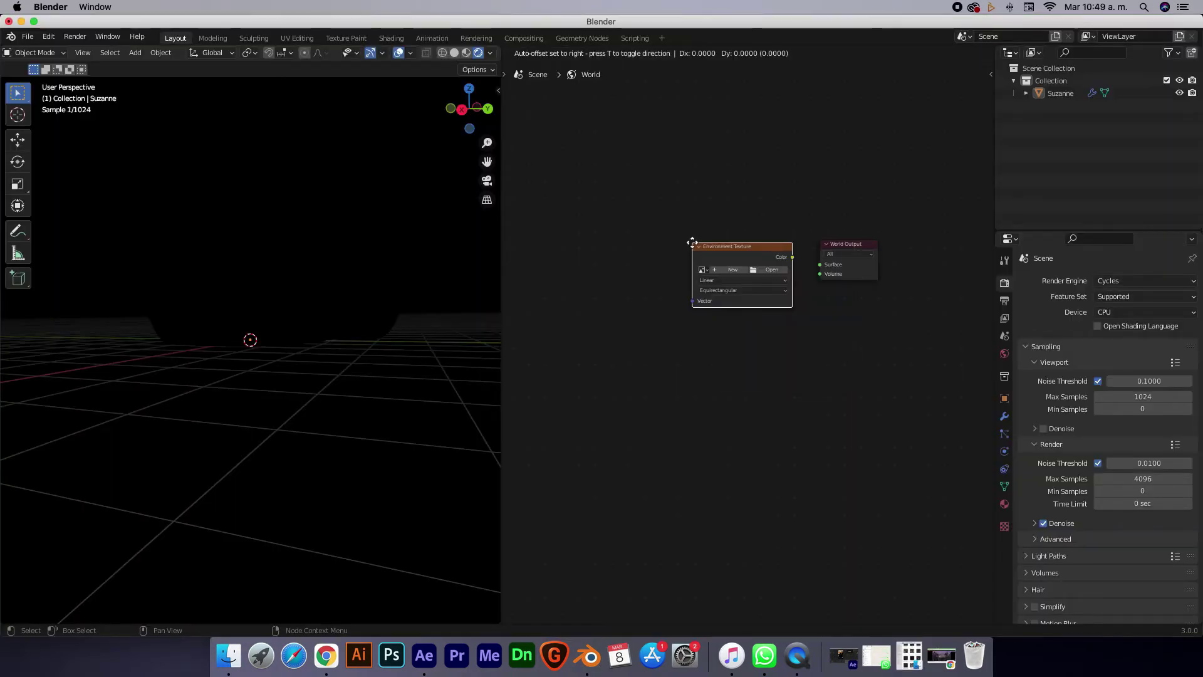
- Add an Environment Texture wired to World Surface, loaded with autumn_forest_04_2k.hdr from Downloads
left_click(653, 233)
left_click_drag(754, 247, 820, 264)
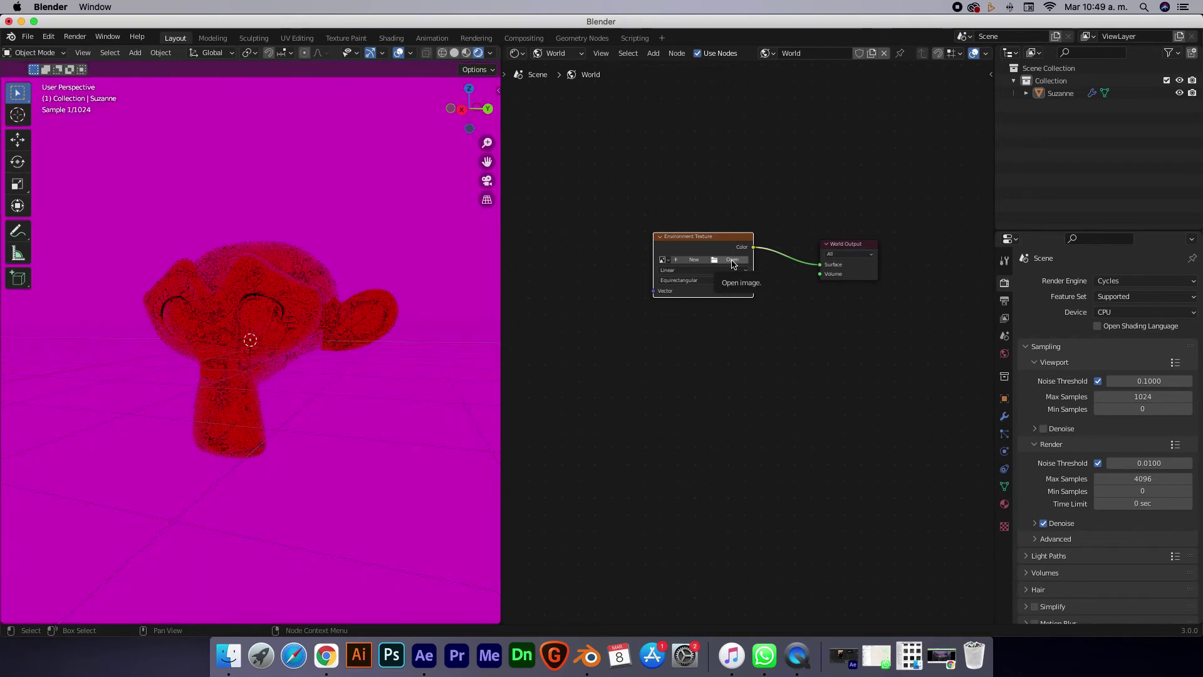
left_click(732, 260)
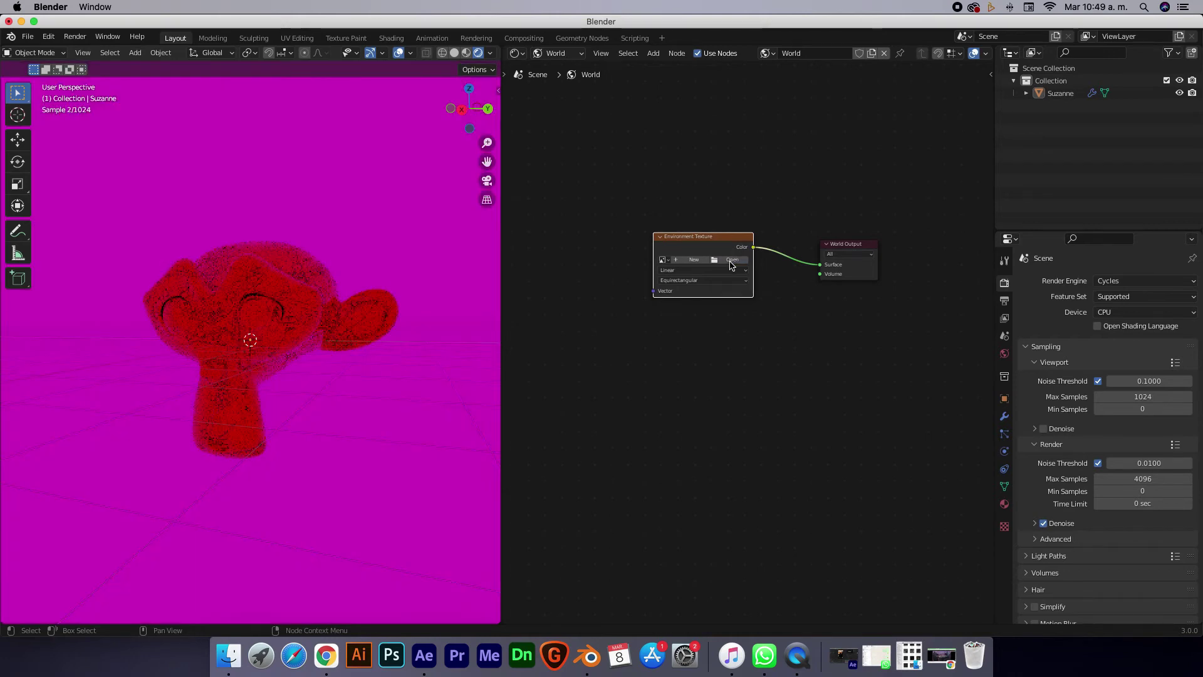
left_click(311, 239)
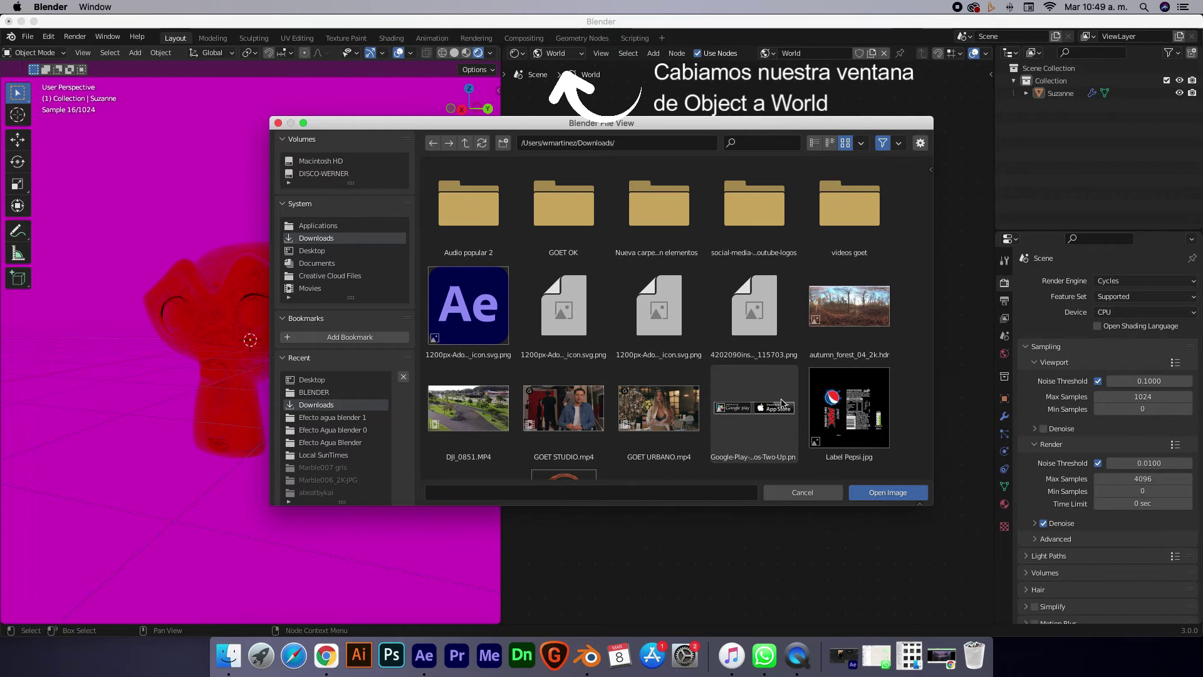
scroll(770, 426, "down", 3)
left_click(845, 241)
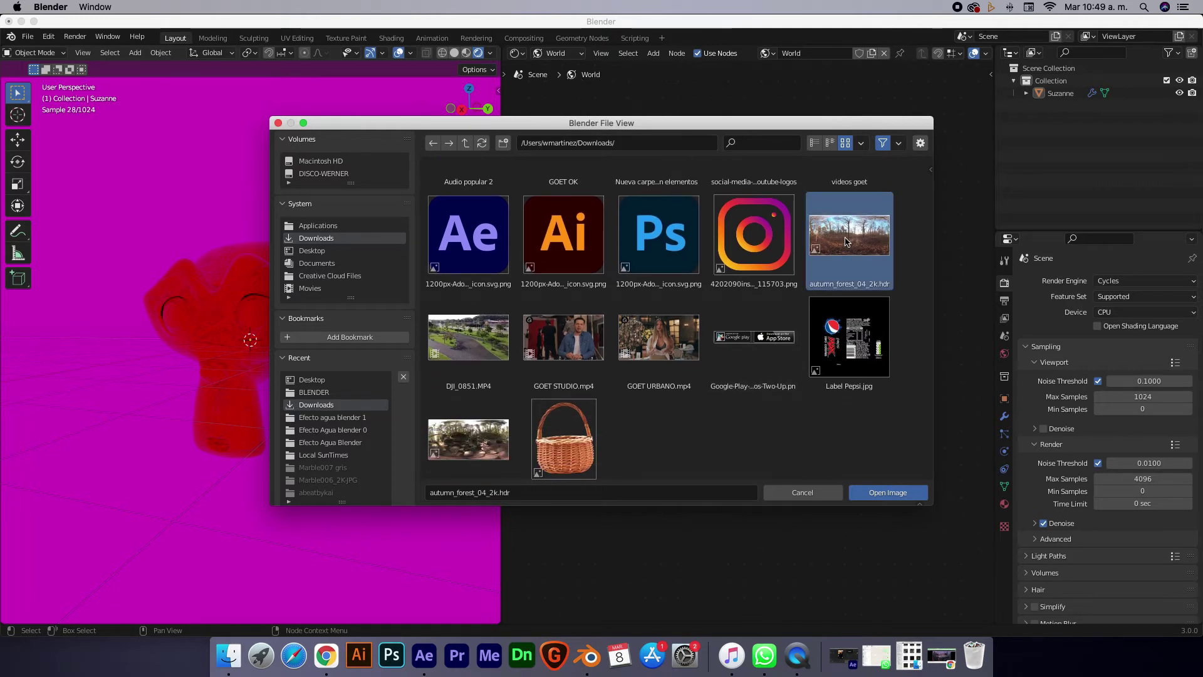
double_click(846, 241)
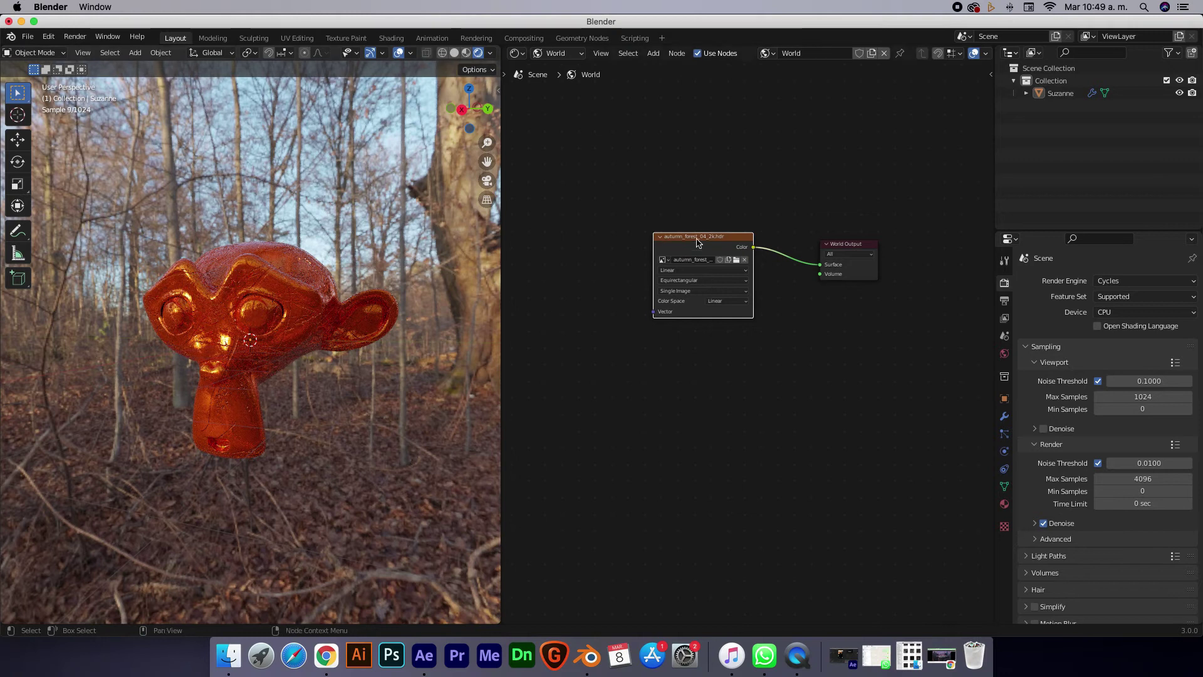
- Add Texture Coordinate and Mapping nodes to the HDRI and rotate it around Z
key("ctrl+t")
middle_click_drag(635, 227, 764, 227)
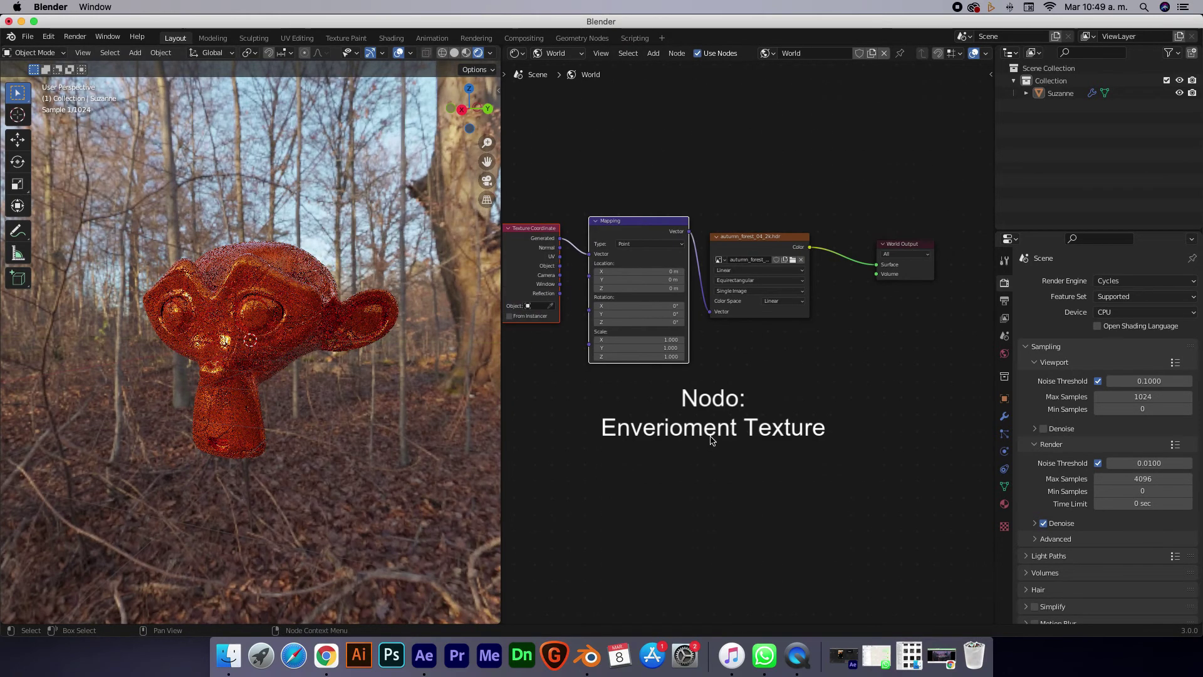
left_click_drag(711, 321, 746, 322)
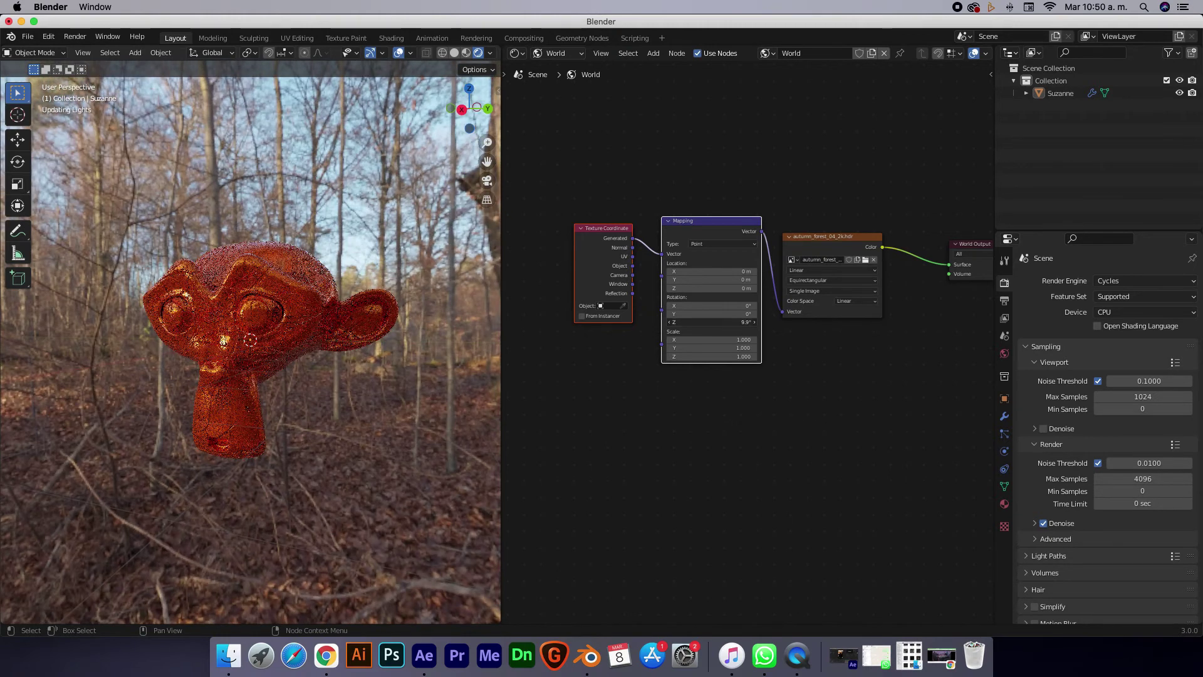
- Keep Rendered shading and switch the render engine to Eevee
key("z")
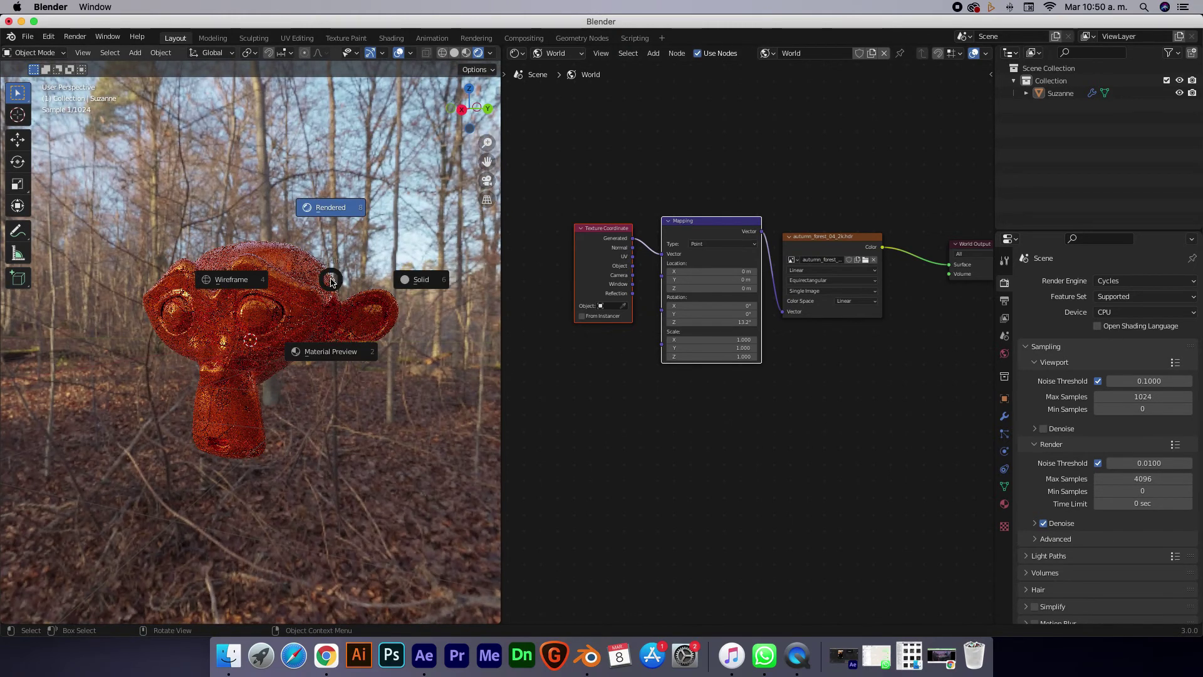
left_click(354, 309)
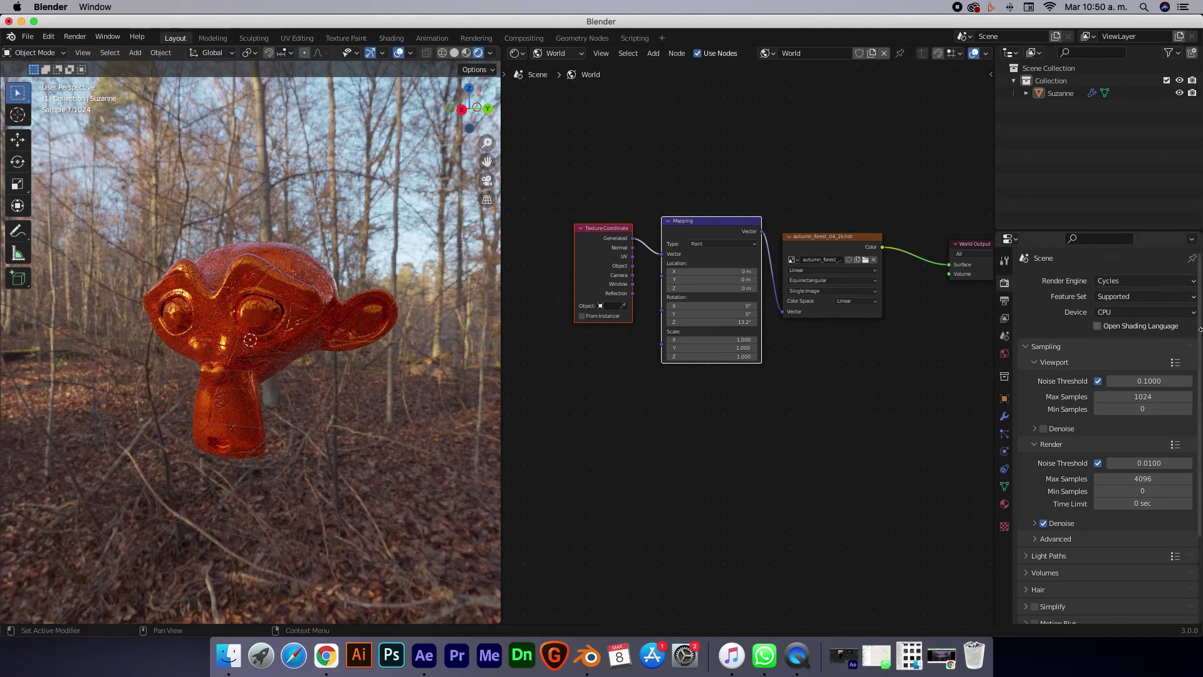
left_click(1158, 281)
key("Return")
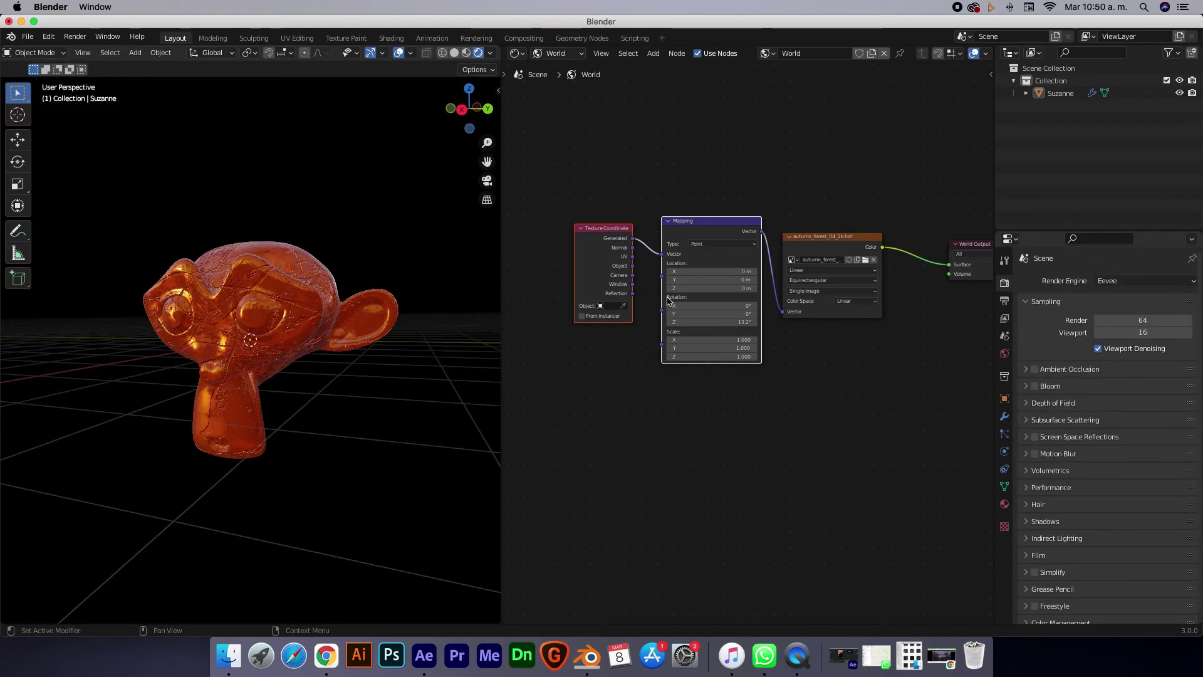
- Settle the forest background at 18.4° Z rotation, then select Suzanne
mouse_move(711, 322)
left_mouse_down()
mouse_move(730, 322)
mouse_move(689, 322)
left_mouse_up()
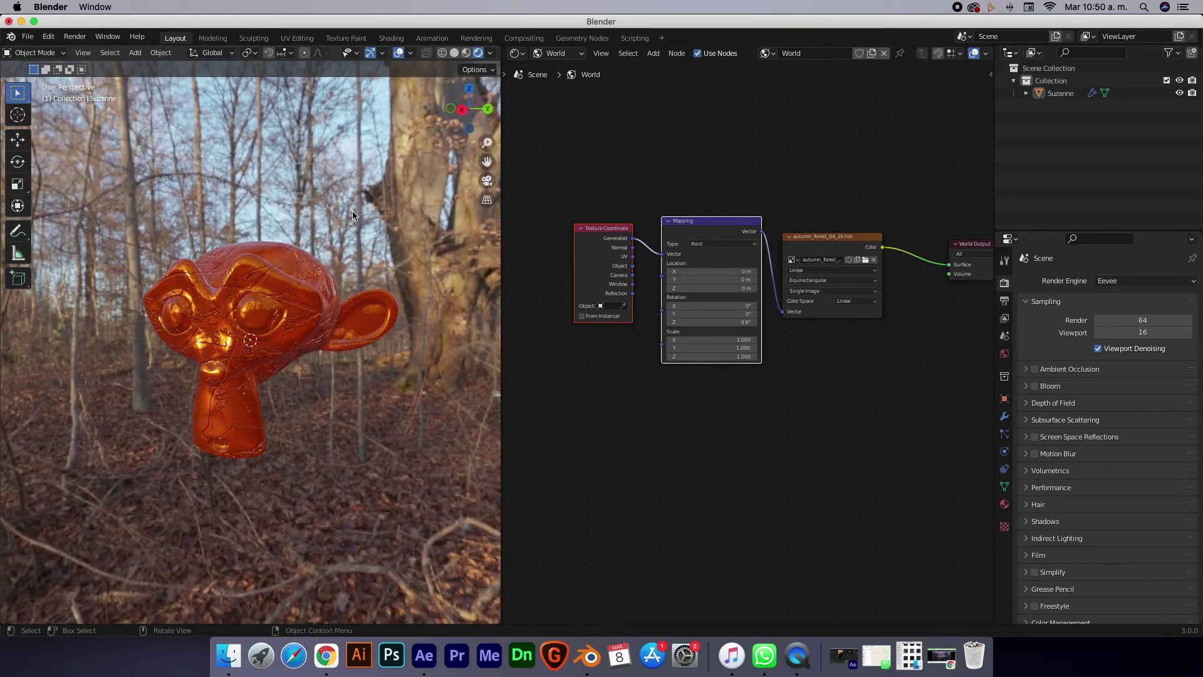
middle_click_drag(338, 217, 338, 217)
scroll(338, 217, "up", 5)
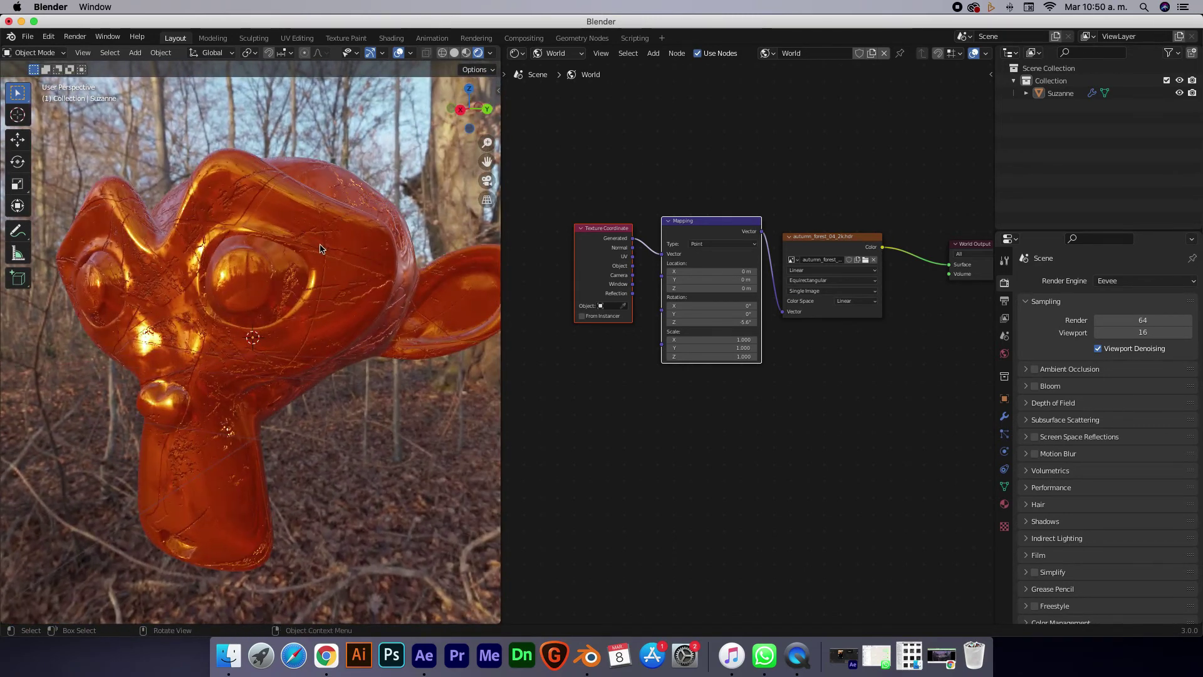
left_click(338, 216)
- Show Suzanne's material nodes and move the bump ColorRamp stops to 0.350 and 0.700
left_click(556, 52)
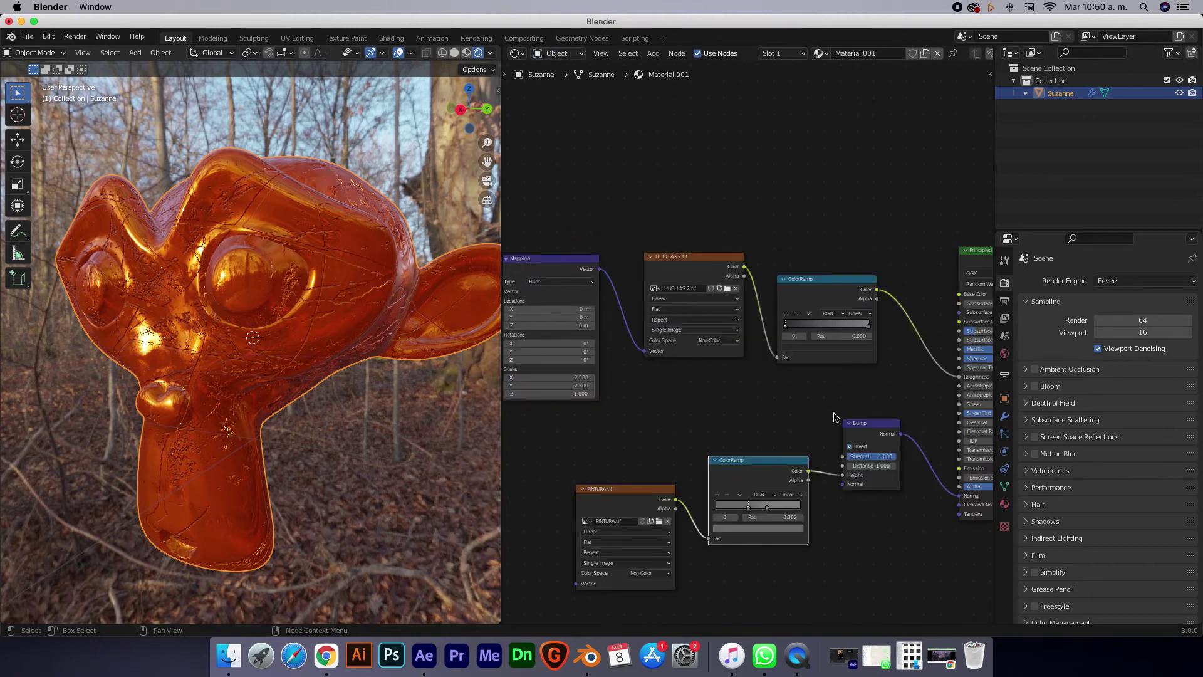
scroll(851, 469, "down", 2)
scroll(851, 468, "up", 2)
scroll(846, 469, "up", 3)
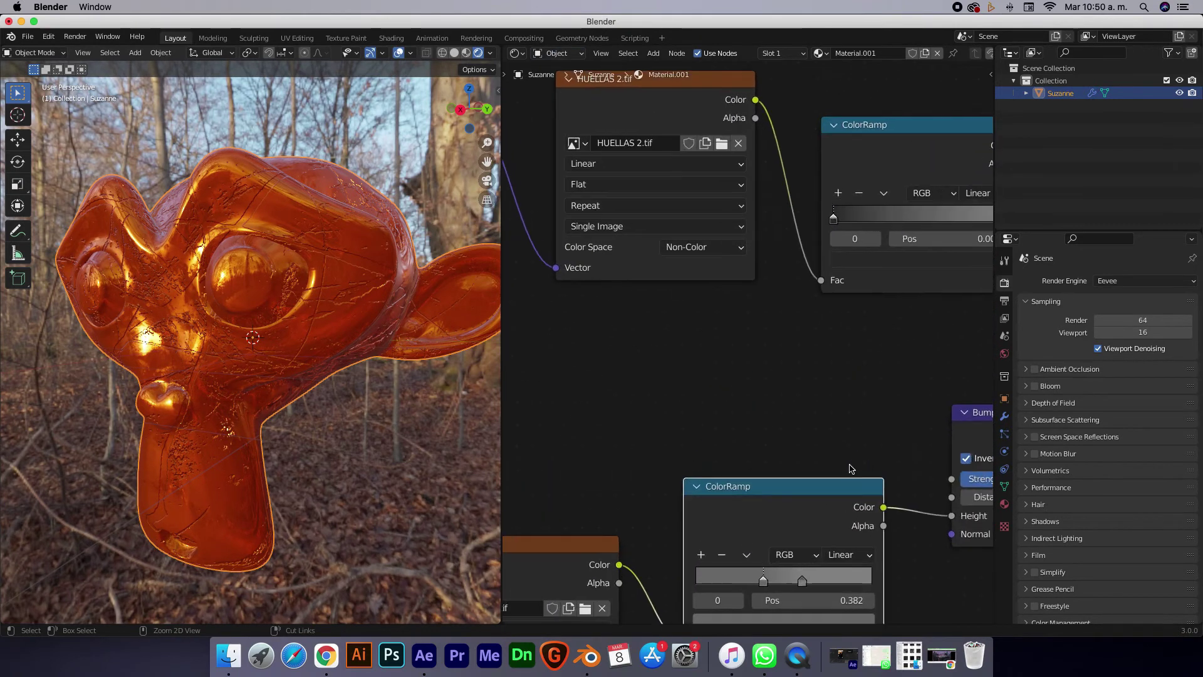
scroll(834, 468, "down", 2, "shift")
scroll(835, 469, "down", 1, "shift")
left_click(801, 429)
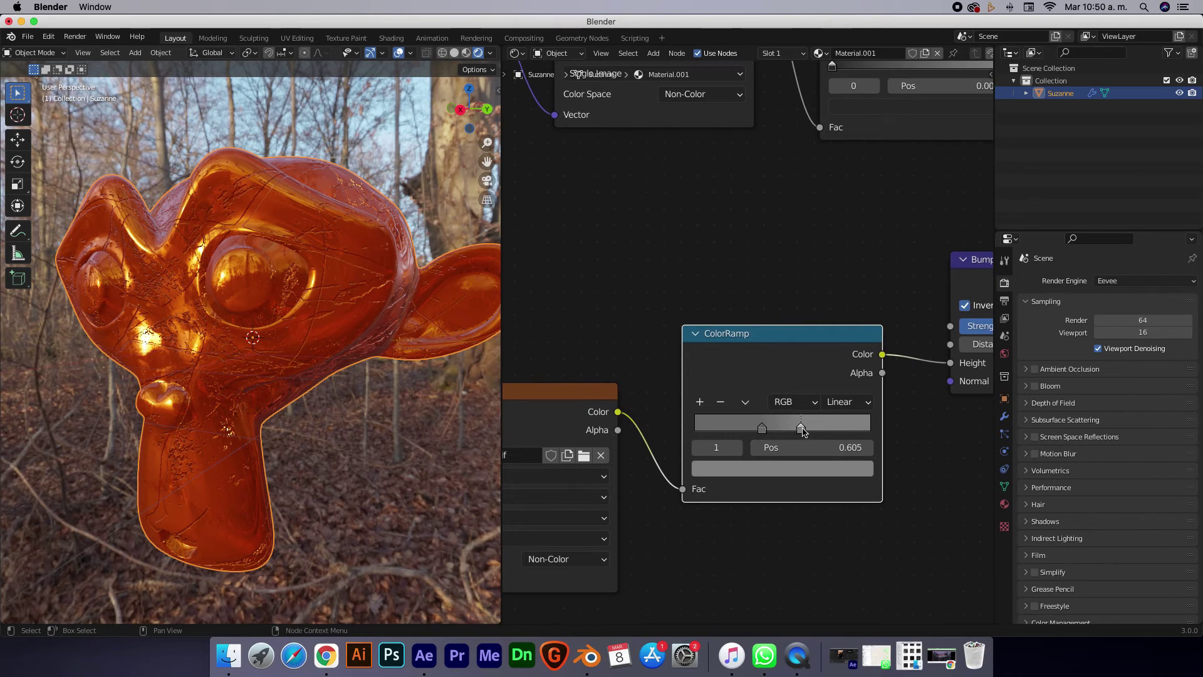
mouse_move(847, 432)
left_mouse_down()
mouse_move(863, 432)
mouse_move(718, 433)
left_mouse_up()
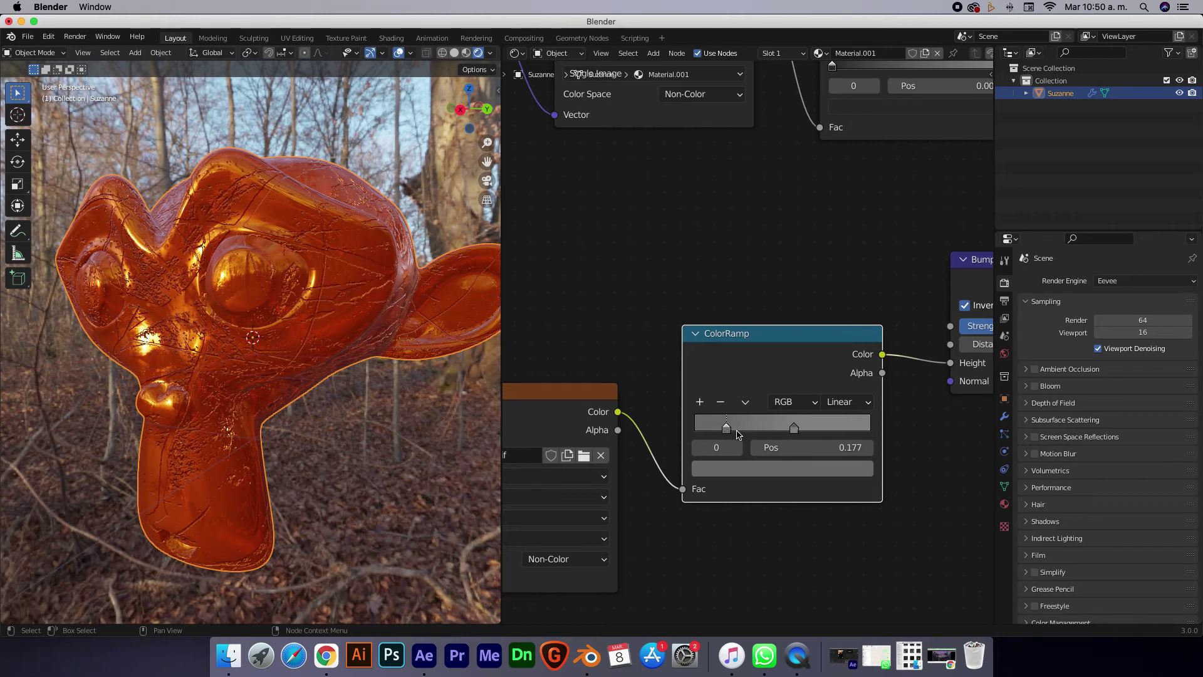
- Darken the ColorRamp stop's colour by lowering its Value
left_click(763, 467)
mouse_move(836, 297)
left_mouse_down()
mouse_move(835, 315)
mouse_move(835, 300)
left_mouse_up()
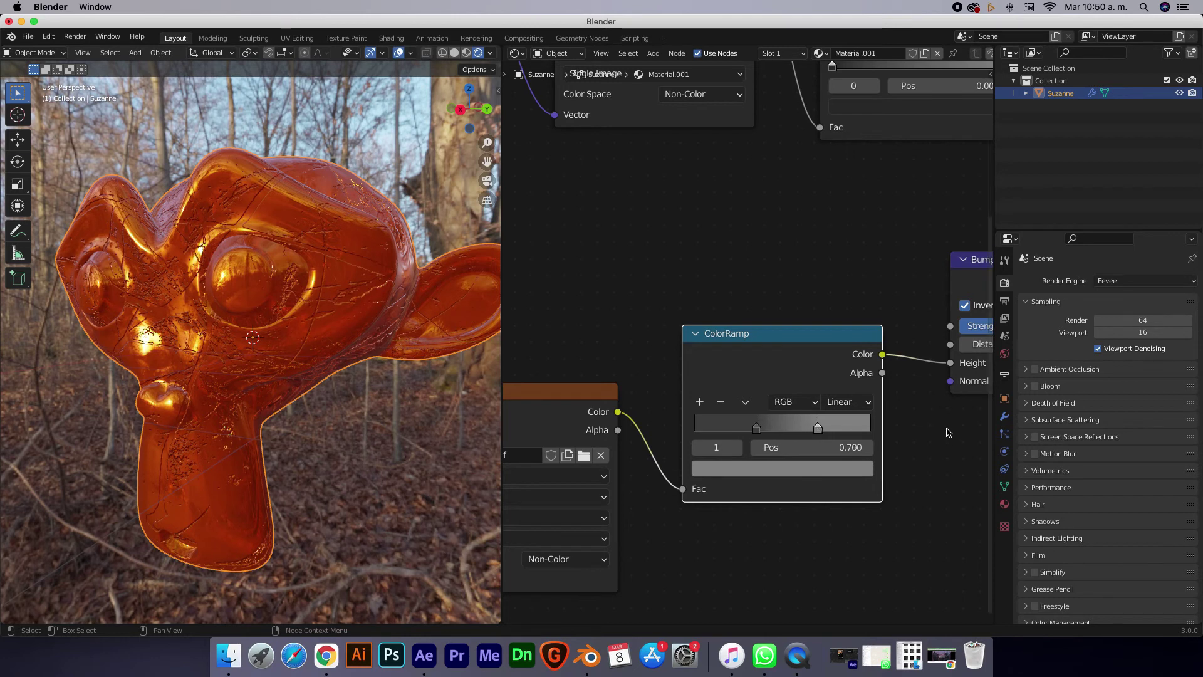
middle_click_drag(948, 432, 817, 433)
middle_click_drag(251, 376, 295, 375)
- Deselect Suzanne and set the Bump node Strength to 0.217
key("alt+a")
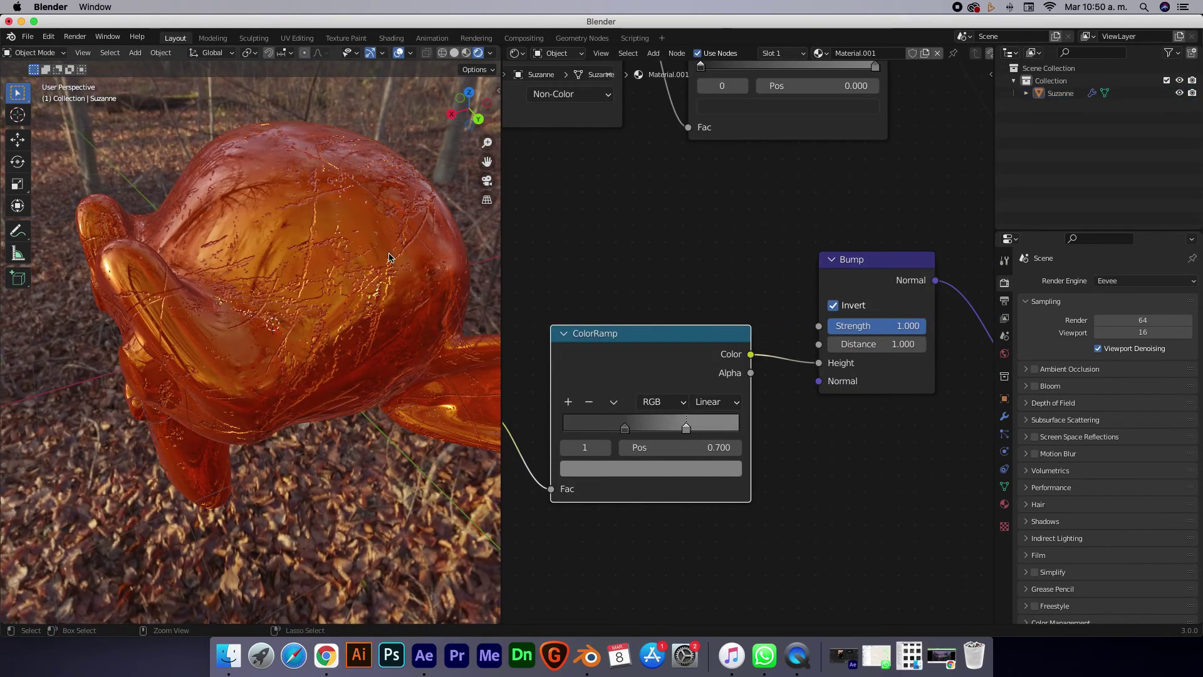
scroll(390, 254, "up", 3)
scroll(390, 254, "up", 3)
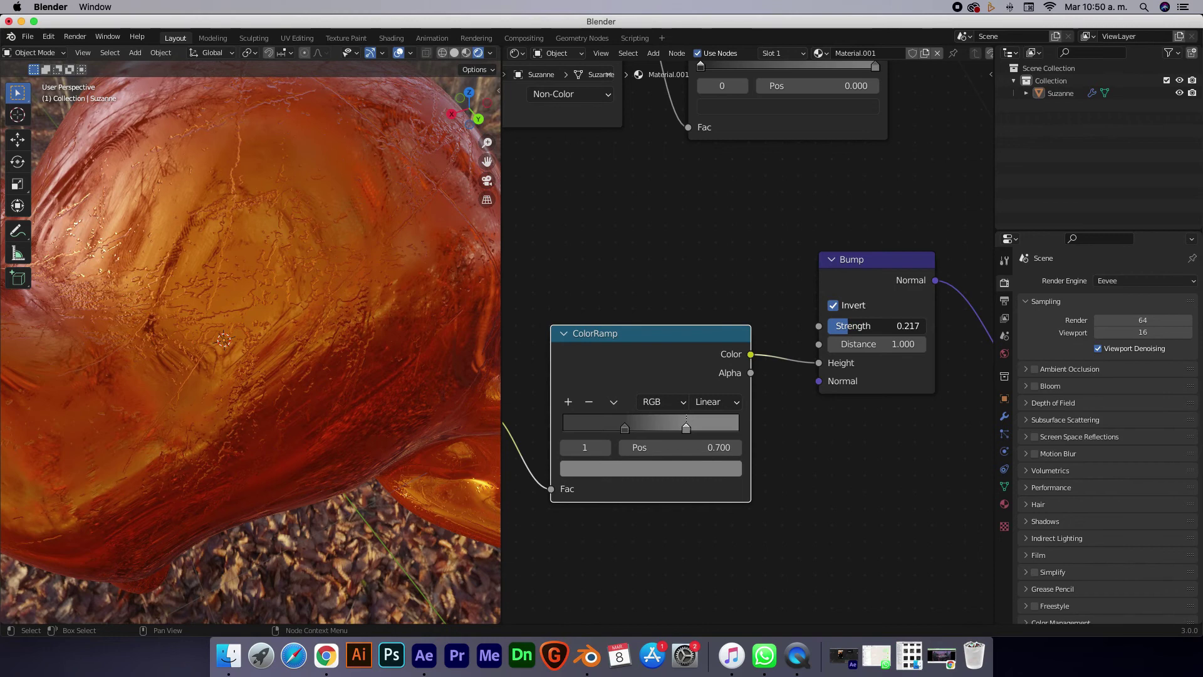
scroll(279, 340, "down", 5, "ctrl")
scroll(279, 340, "down", 5, "ctrl")
scroll(278, 340, "down", 3)
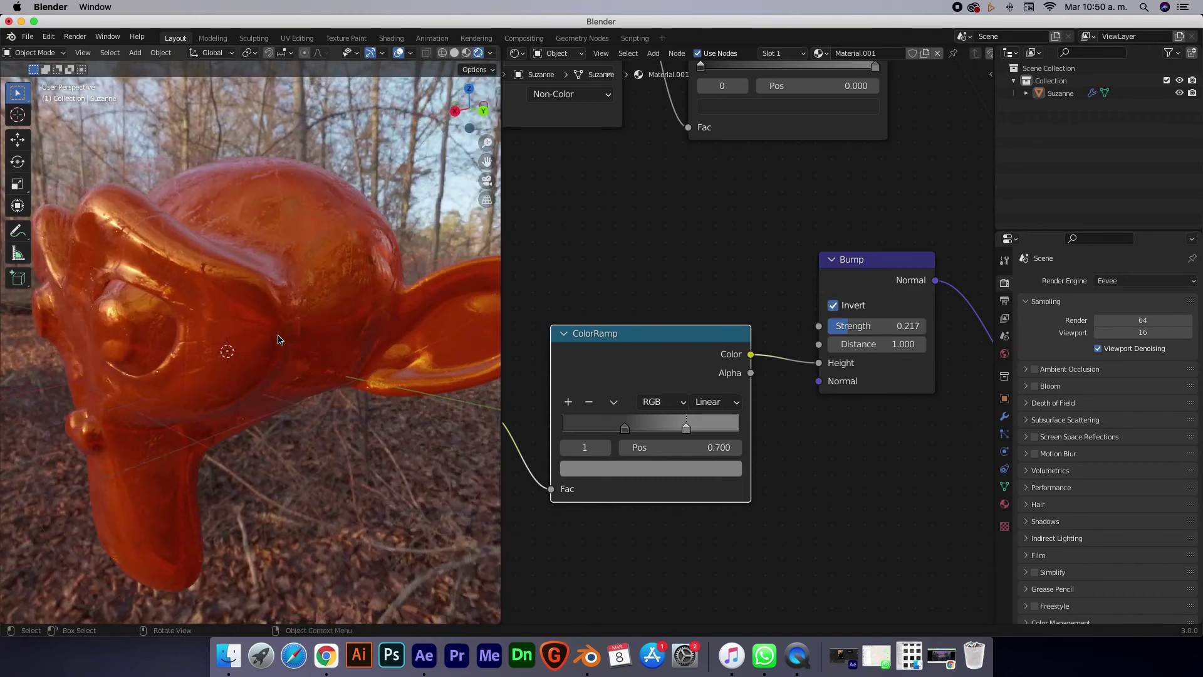
scroll(278, 340, "left", 5)
scroll(279, 340, "up", 5)
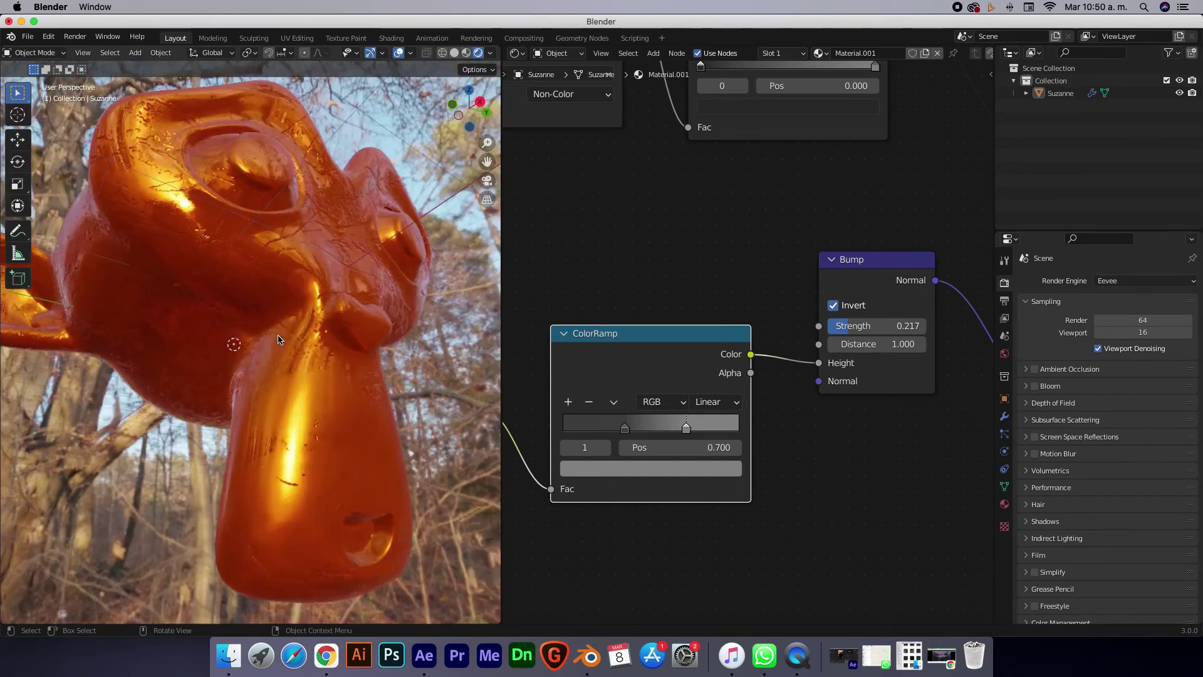
scroll(278, 340, "up", 3)
scroll(758, 227, "up", 5)
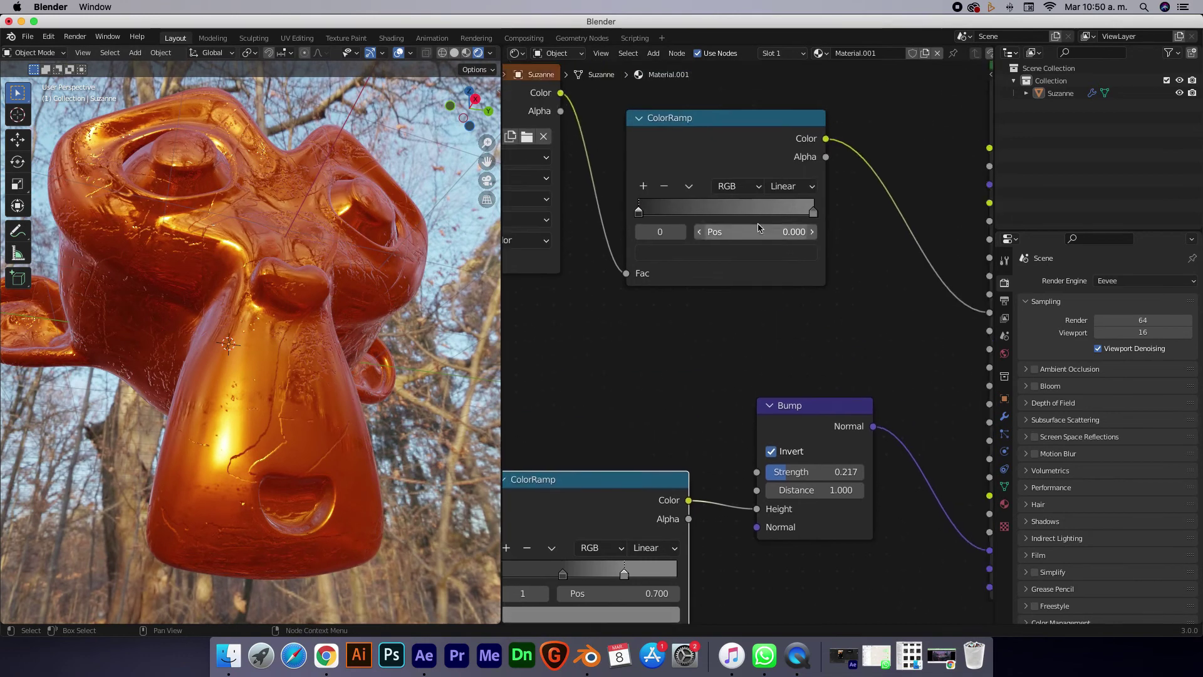
scroll(758, 227, "up", 3)
scroll(749, 231, "left", 5)
scroll(689, 351, "left", 2)
scroll(673, 395, "left", 5)
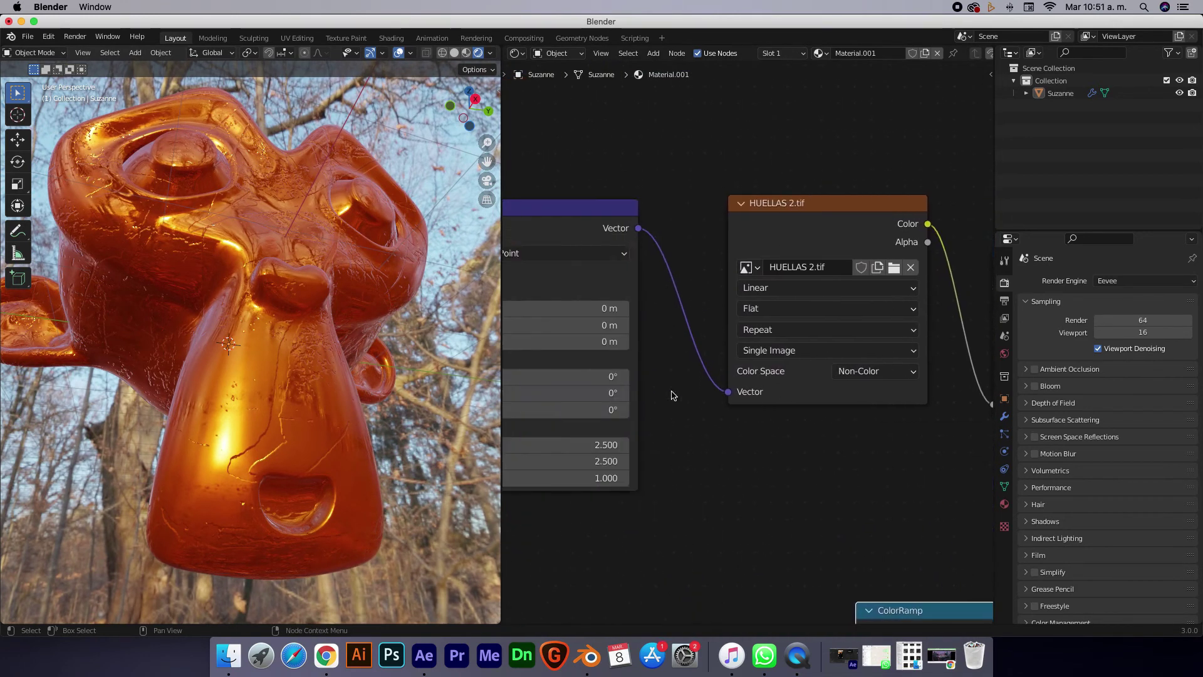
scroll(672, 395, "left", 5)
scroll(768, 320, "right", 2)
scroll(768, 319, "right", 1)
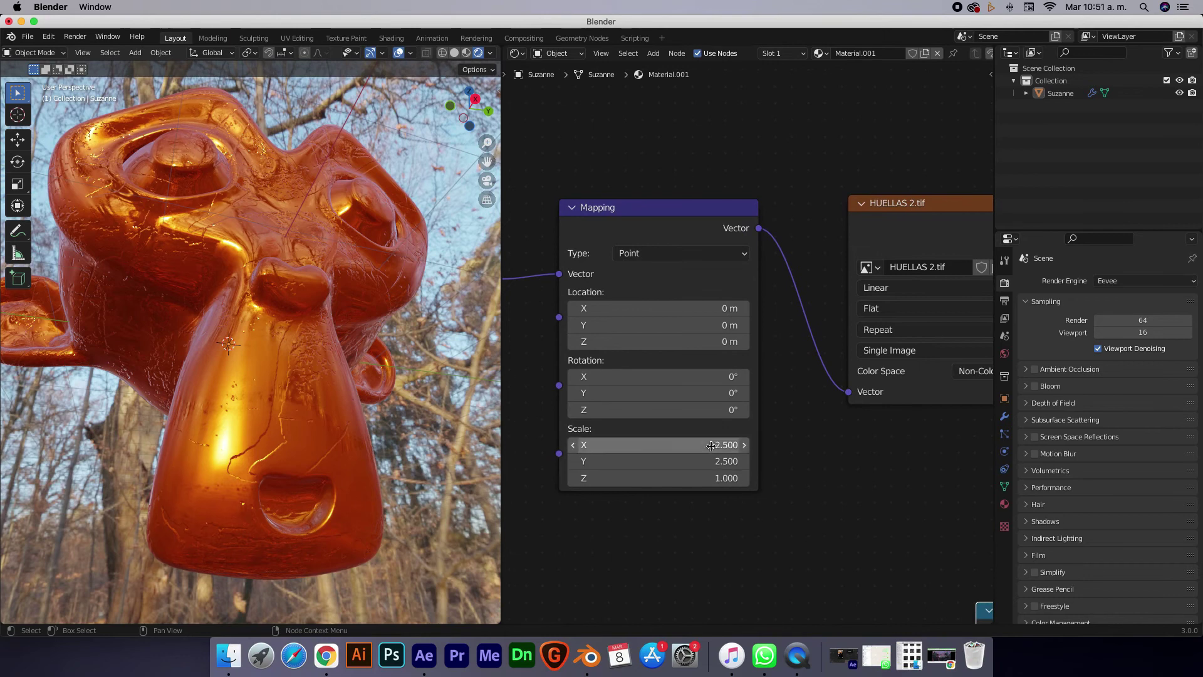
- Set the HUELLAS 2.tif Mapping node Scale X and Y to 3.5
type(".5")
key("Return")
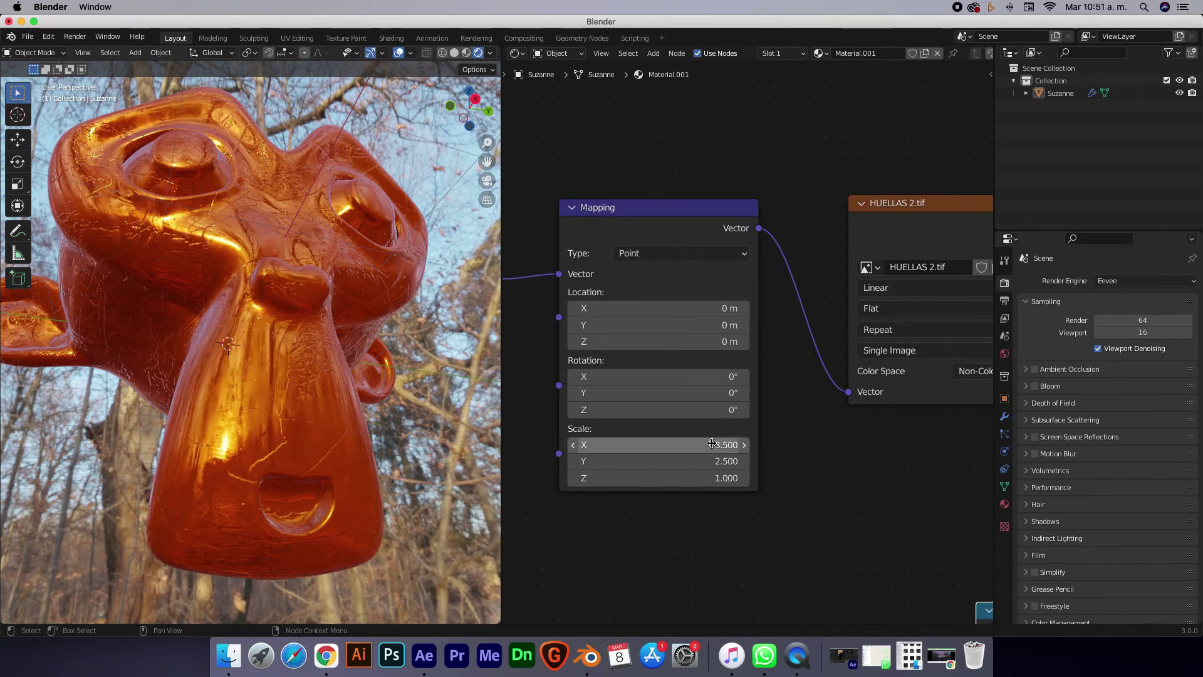
type("3.500")
key("Return")
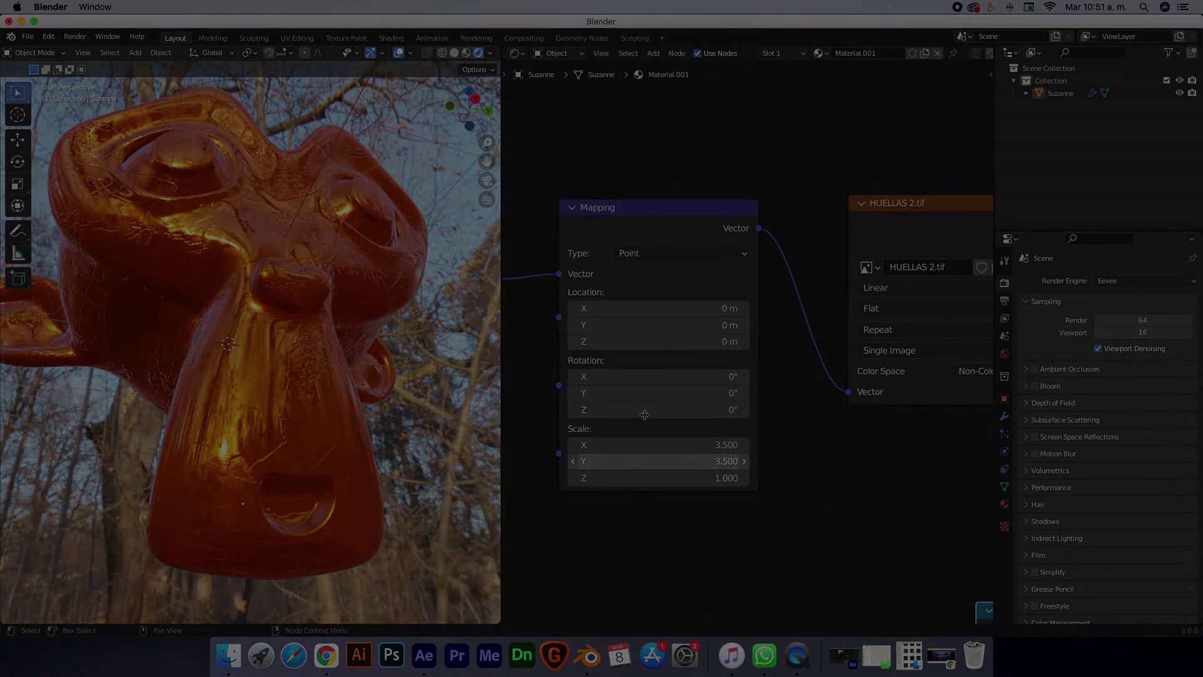